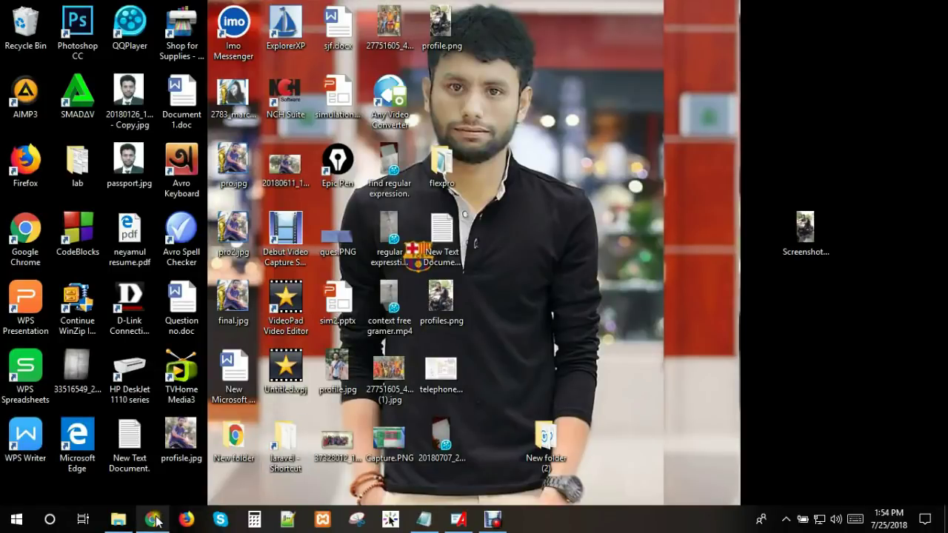
# - Minimize Chrome and bring the Arena model window and clinic problem notes to the front
pyautogui.click(153, 520)
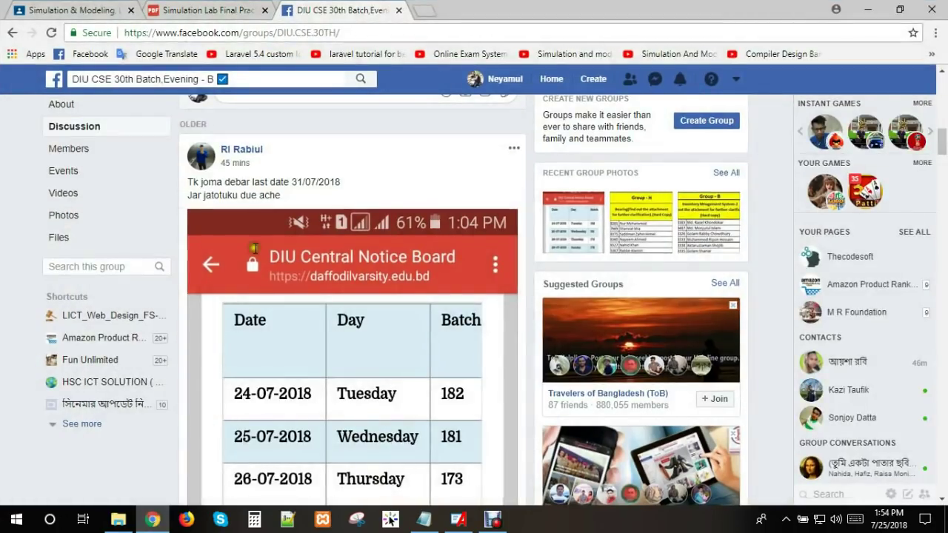
pyautogui.click(868, 10)
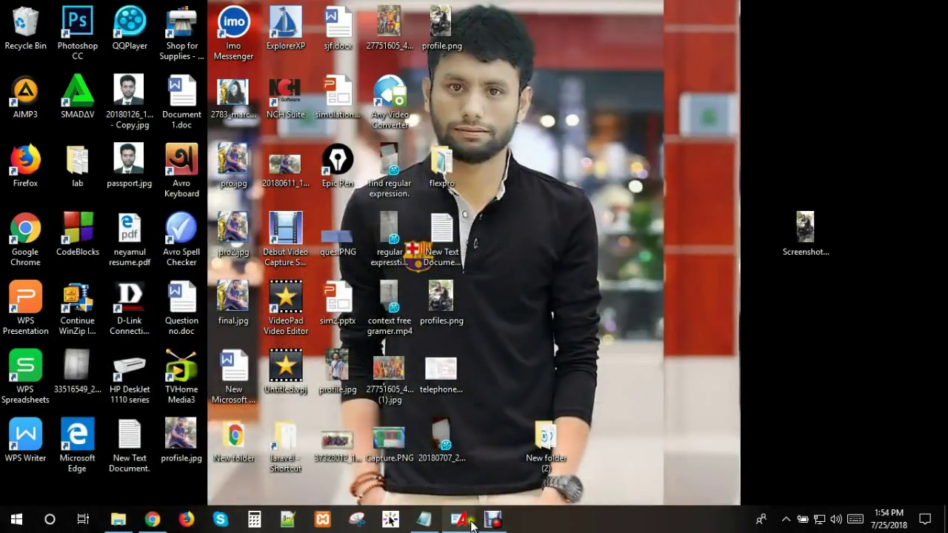
pyautogui.moveTo(459, 520)
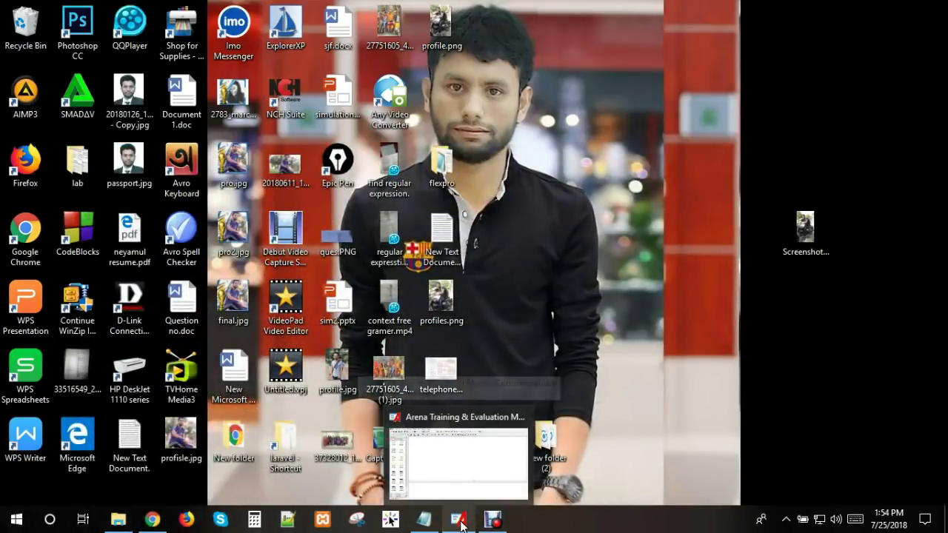
pyautogui.click(460, 523)
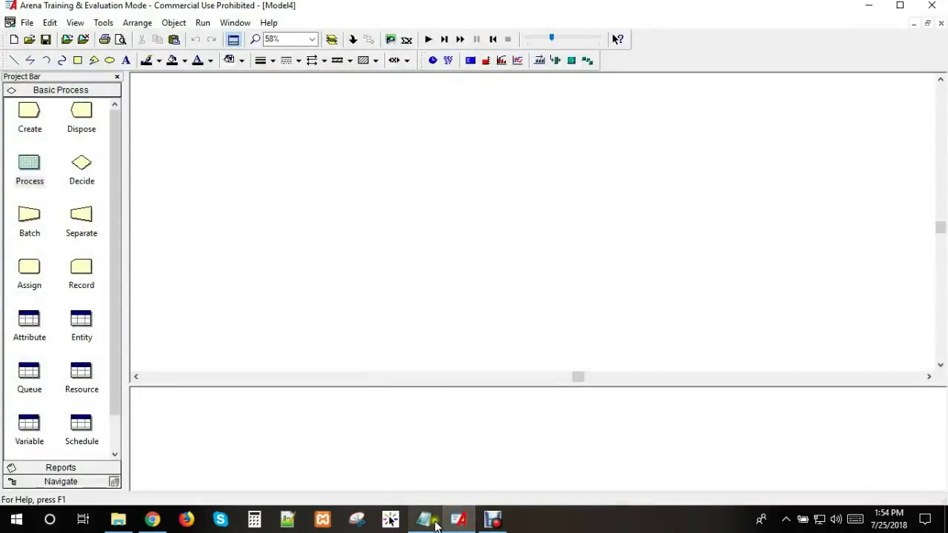
pyautogui.click(424, 519)
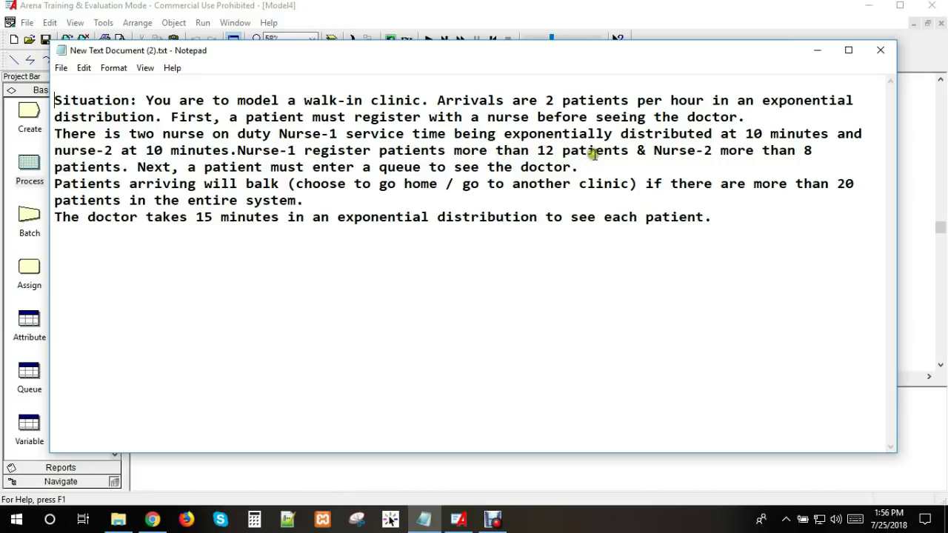
# - Highlight the Nurse-2 limit of 8 and the word 'patients' in the clinic problem text
pyautogui.doubleClick(807, 151)
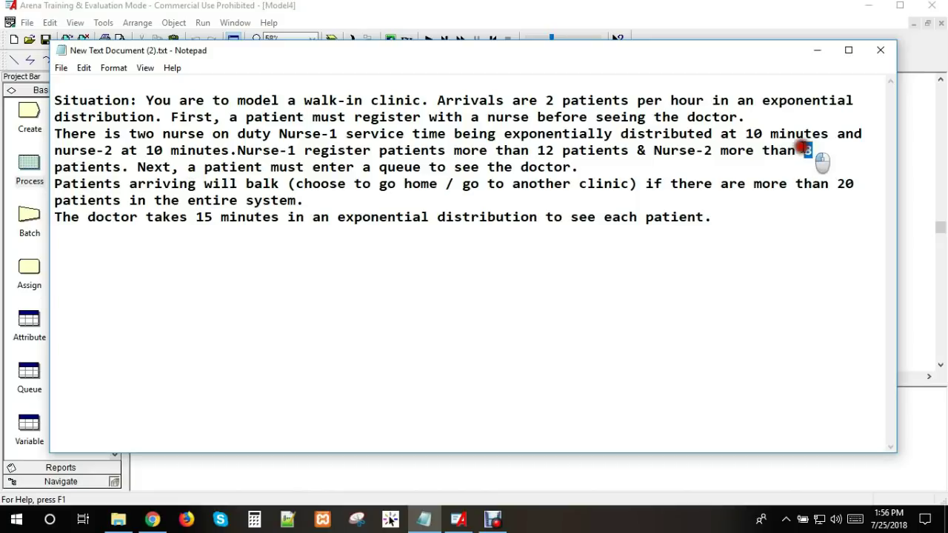
pyautogui.moveTo(120, 164); pyautogui.dragTo(62, 169)
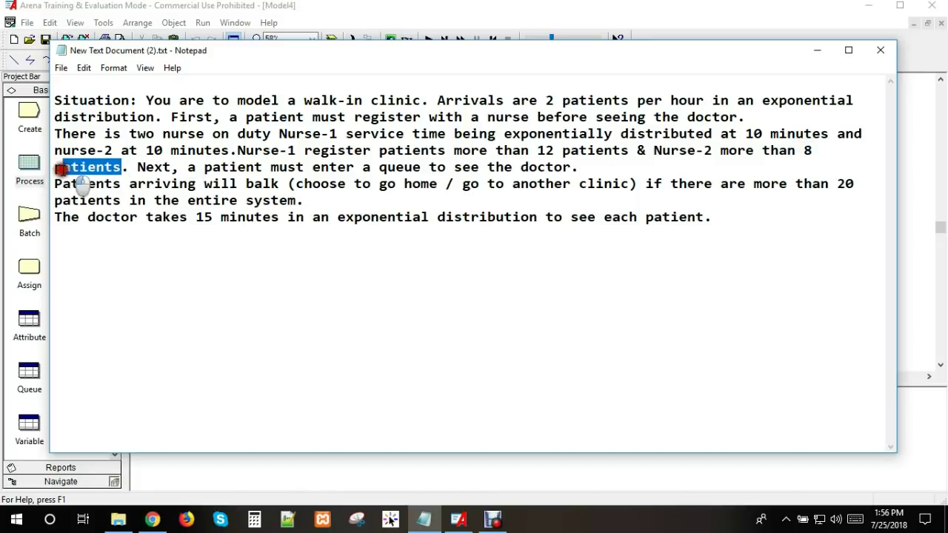
pyautogui.click(129, 182)
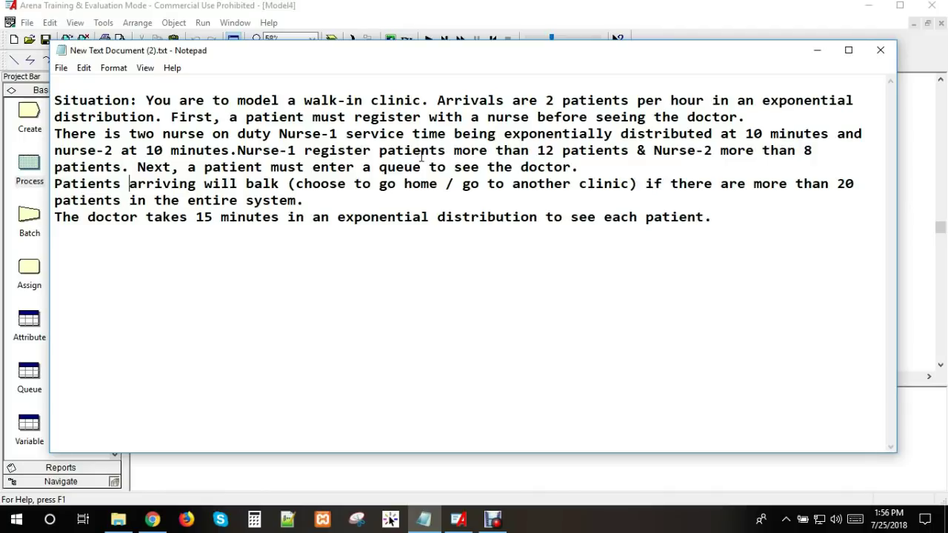
pyautogui.moveTo(661, 150)
pyautogui.mouseDown()
pyautogui.moveTo(800, 145)
pyautogui.moveTo(824, 159)
pyautogui.mouseUp()
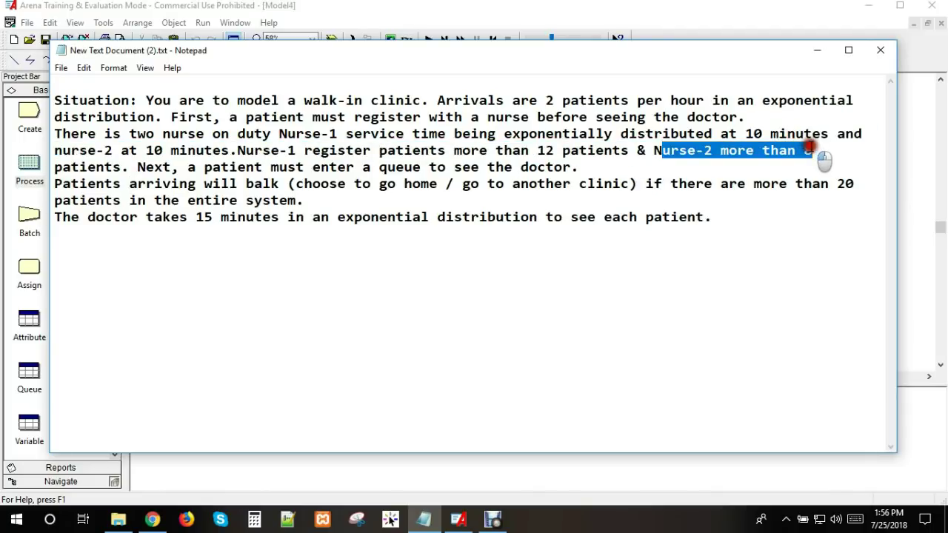
pyautogui.moveTo(121, 167); pyautogui.dragTo(83, 168)
pyautogui.click(136, 167)
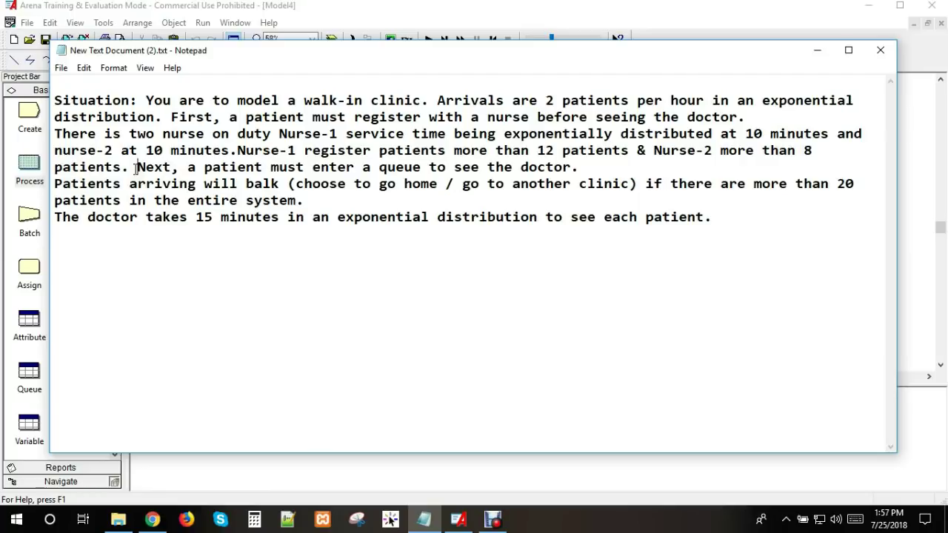
pyautogui.moveTo(813, 151); pyautogui.dragTo(801, 152)
pyautogui.moveTo(120, 168); pyautogui.dragTo(78, 168)
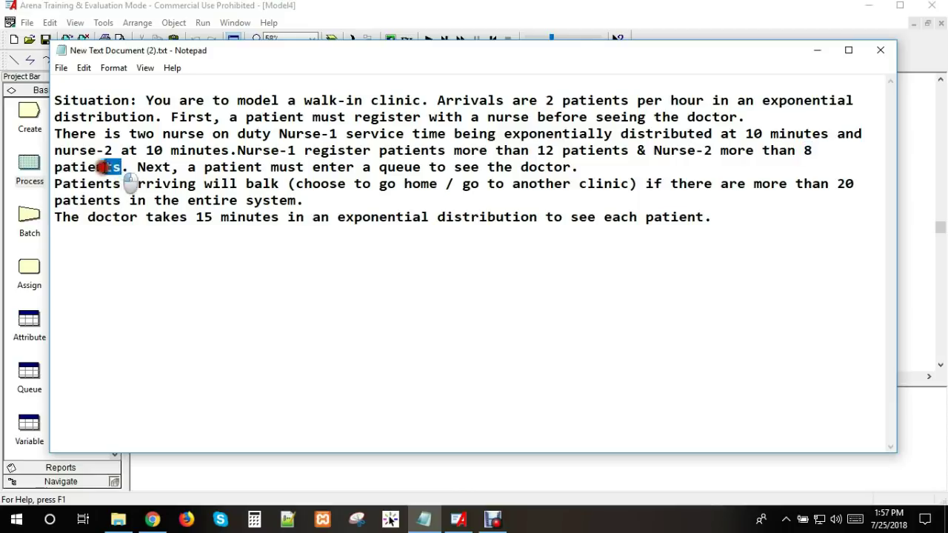
pyautogui.click(135, 170)
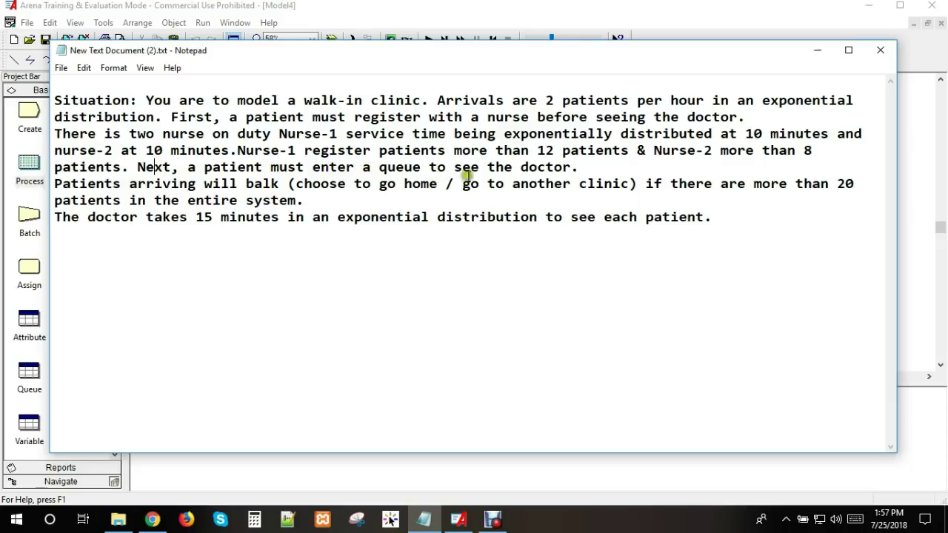
pyautogui.click(572, 168)
pyautogui.moveTo(214, 184); pyautogui.dragTo(204, 183)
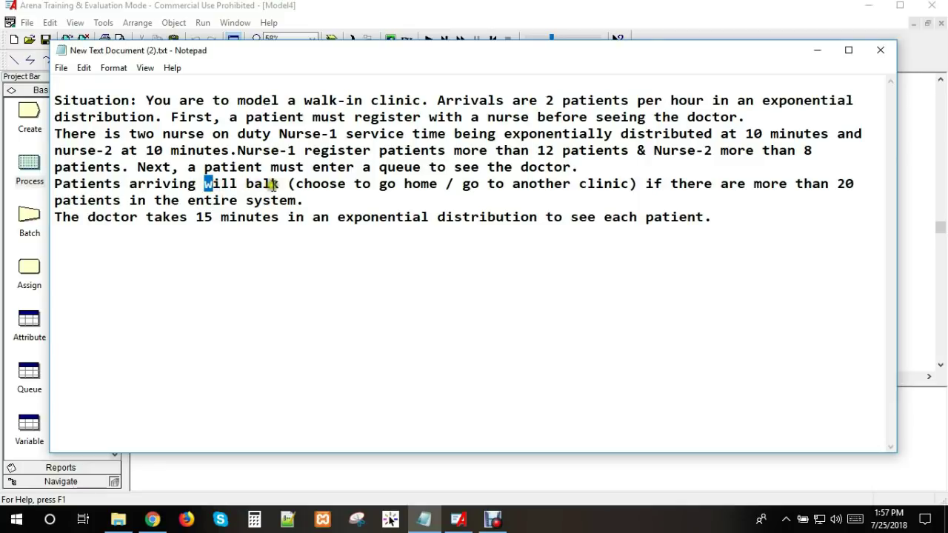
pyautogui.click(272, 185)
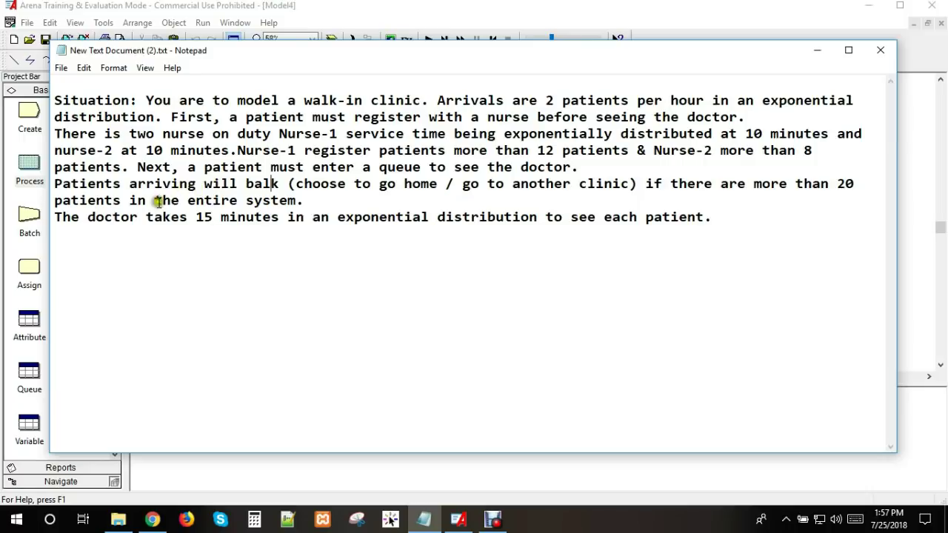
pyautogui.moveTo(154, 201); pyautogui.dragTo(212, 206)
pyautogui.click(215, 209)
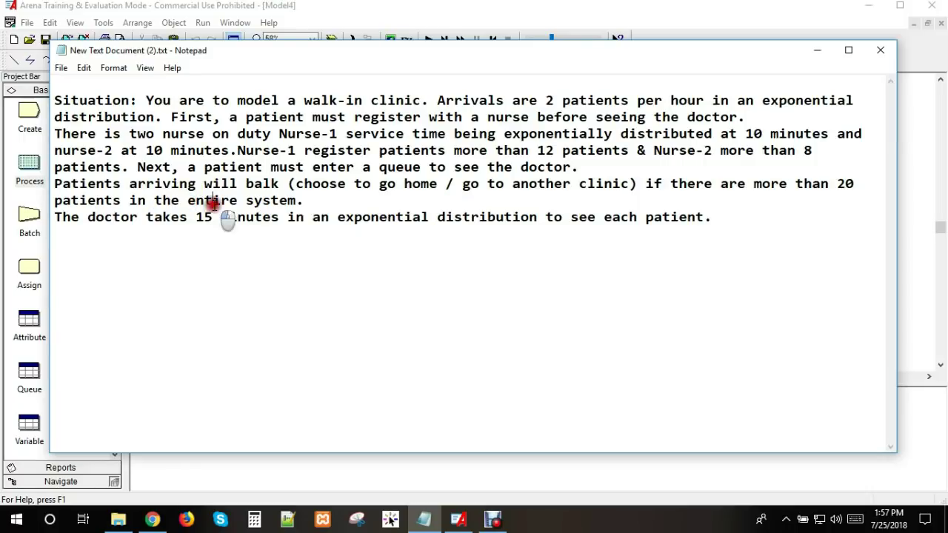
pyautogui.click(263, 213)
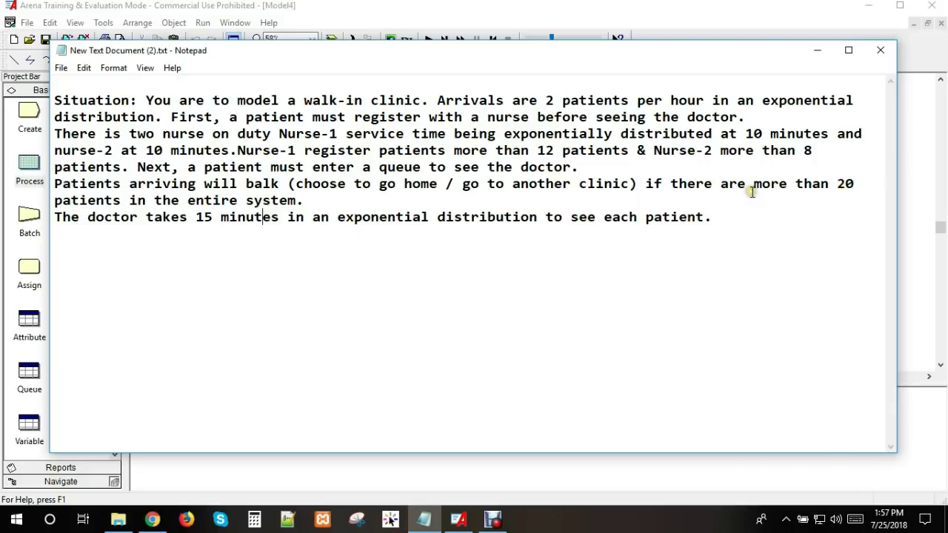
pyautogui.moveTo(212, 185); pyautogui.dragTo(265, 175)
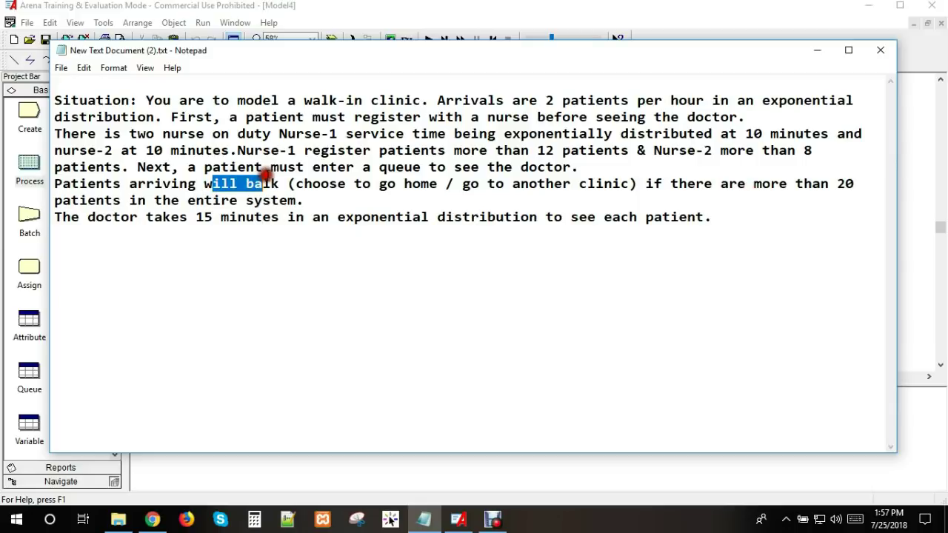
pyautogui.click(338, 183)
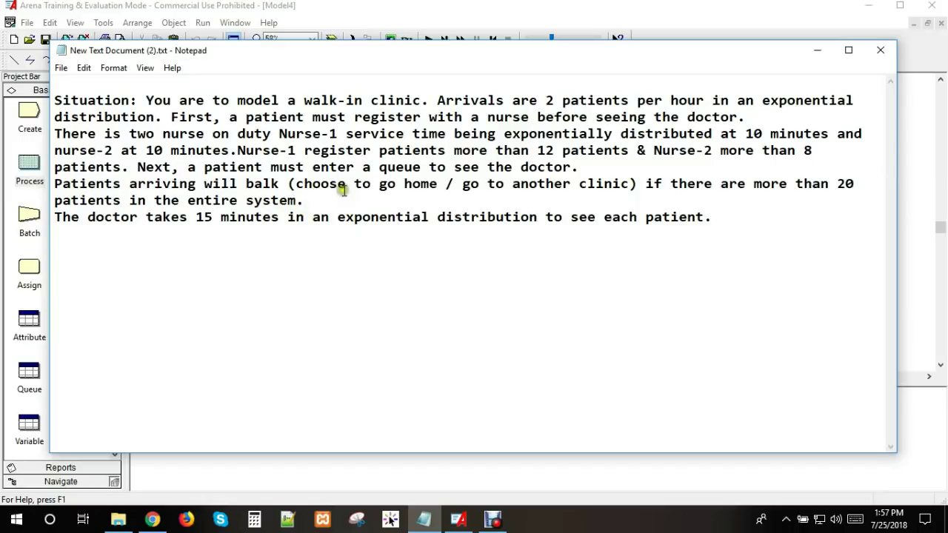
pyautogui.moveTo(346, 185); pyautogui.dragTo(397, 185)
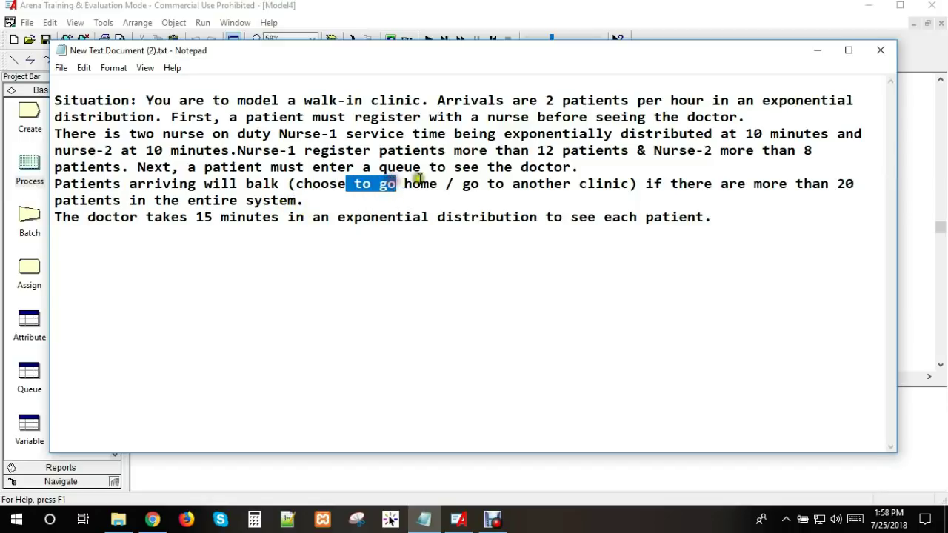
pyautogui.moveTo(521, 185); pyautogui.dragTo(615, 186)
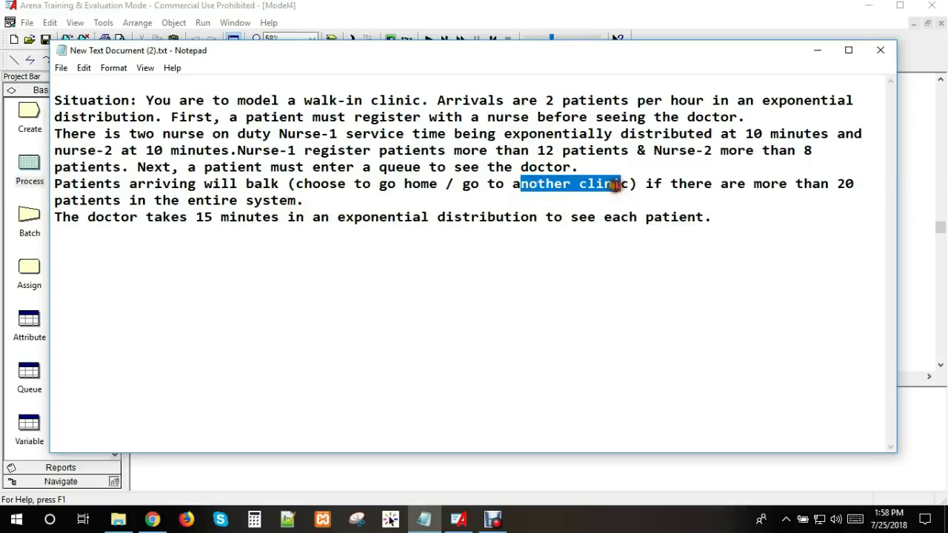
pyautogui.click(326, 201)
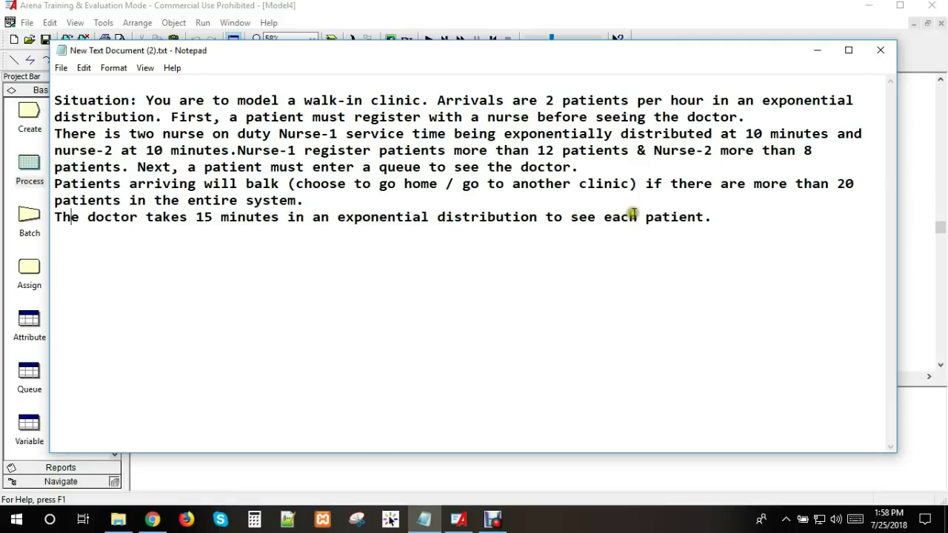
pyautogui.click(697, 216)
pyautogui.moveTo(384, 57); pyautogui.dragTo(392, 83)
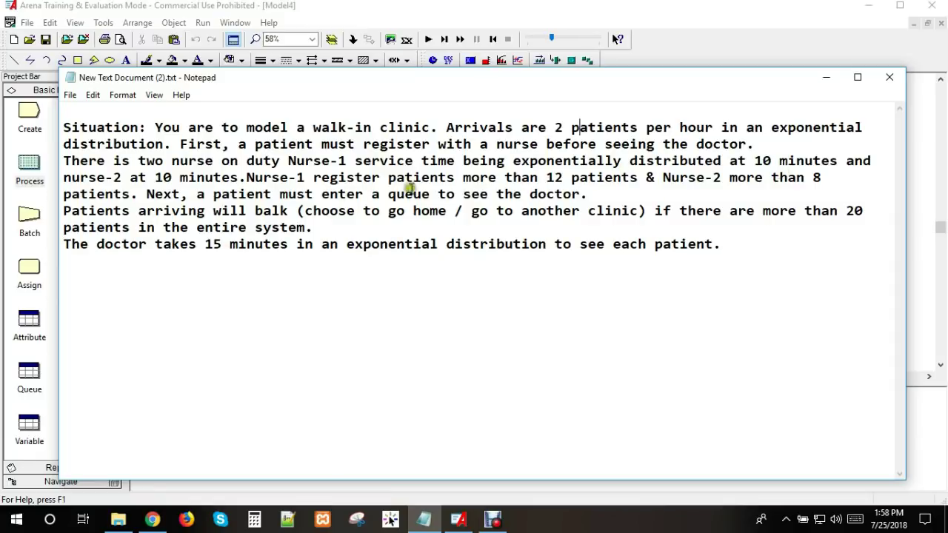
# - Point out the Nurse-1 limit of 12, its 10-minute service time, and the Nurse-2 condition
pyautogui.click(289, 180)
pyautogui.moveTo(589, 180); pyautogui.dragTo(570, 180)
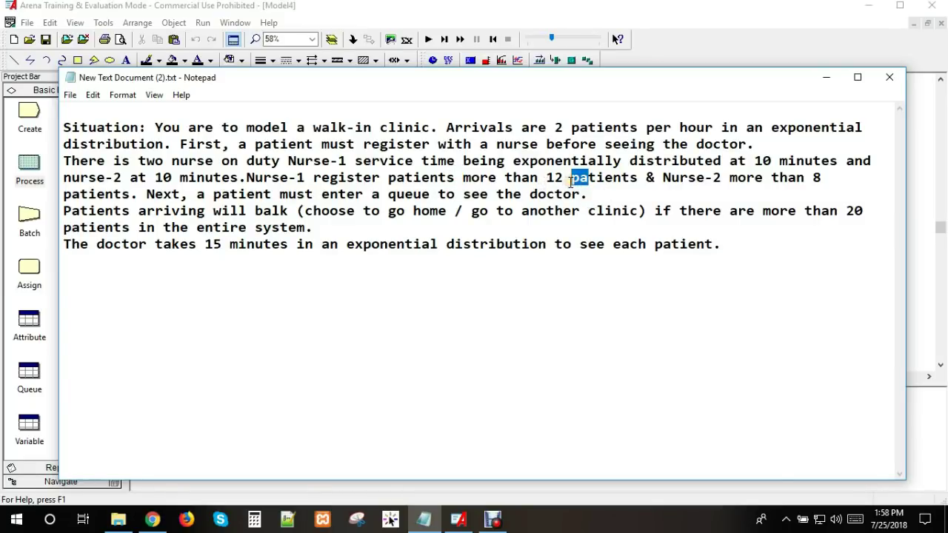
pyautogui.click(696, 179)
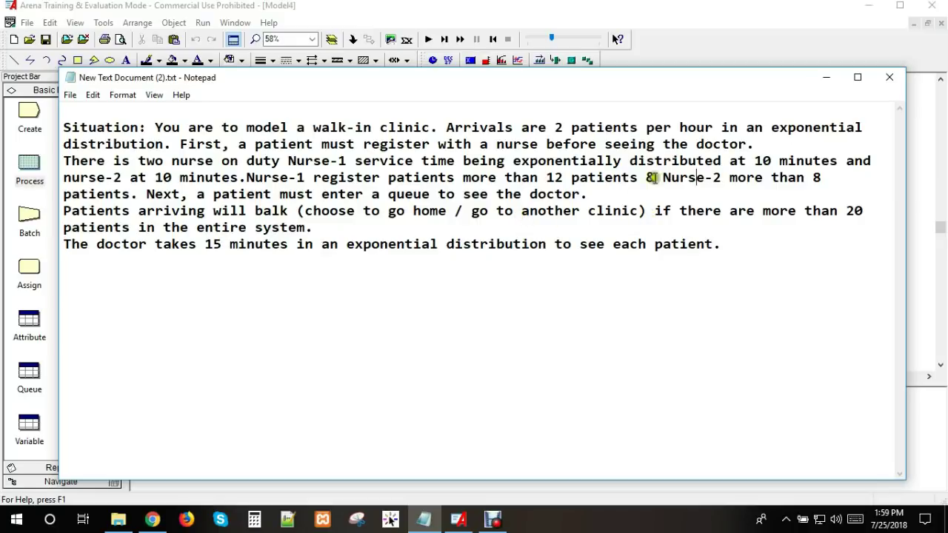
pyautogui.moveTo(754, 161); pyautogui.dragTo(772, 161)
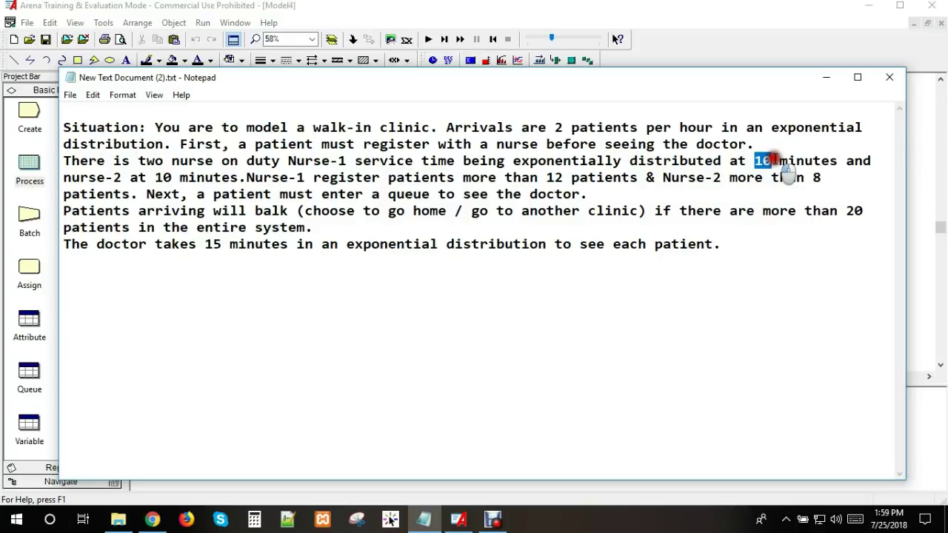
pyautogui.click(554, 177)
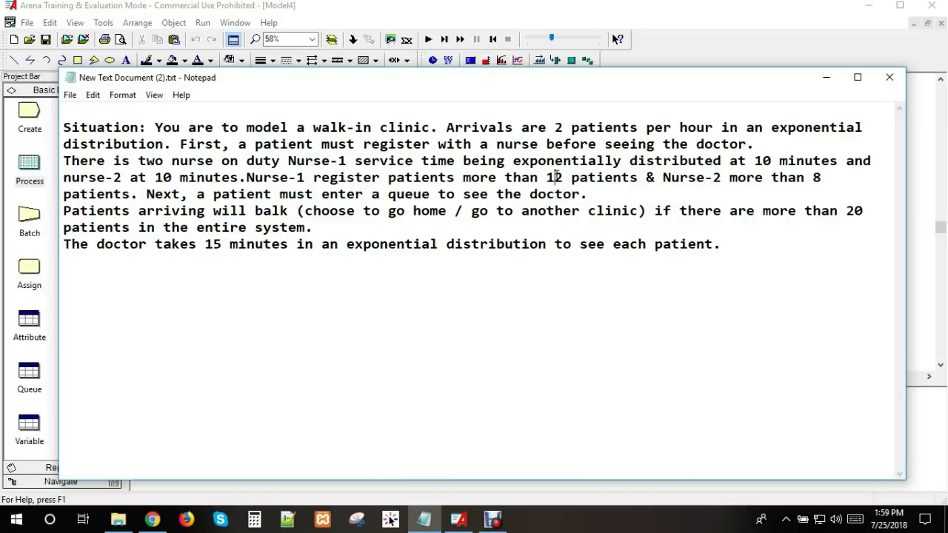
pyautogui.click(622, 176)
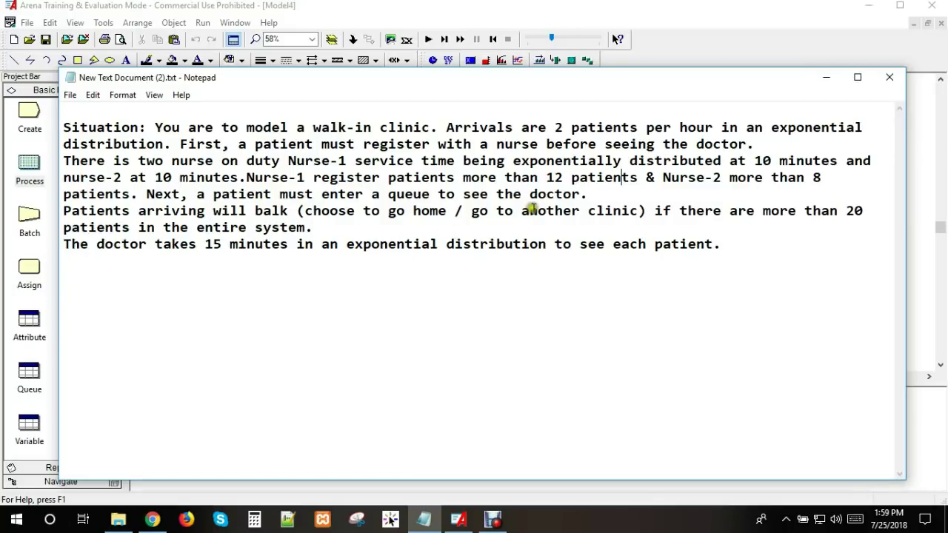
# - Highlight the balking threshold of more than 20 patients in the problem text
pyautogui.click(501, 171)
pyautogui.moveTo(730, 211); pyautogui.dragTo(856, 211)
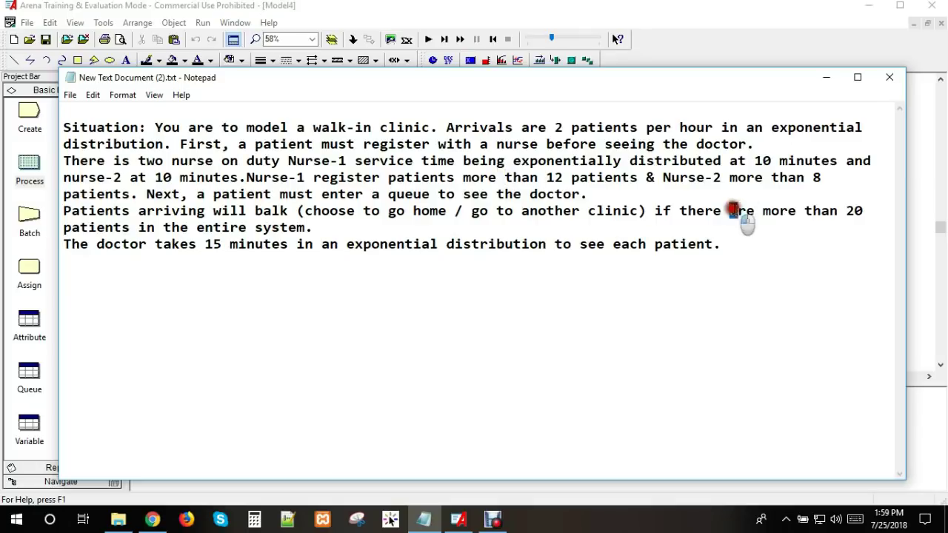
pyautogui.click(856, 211)
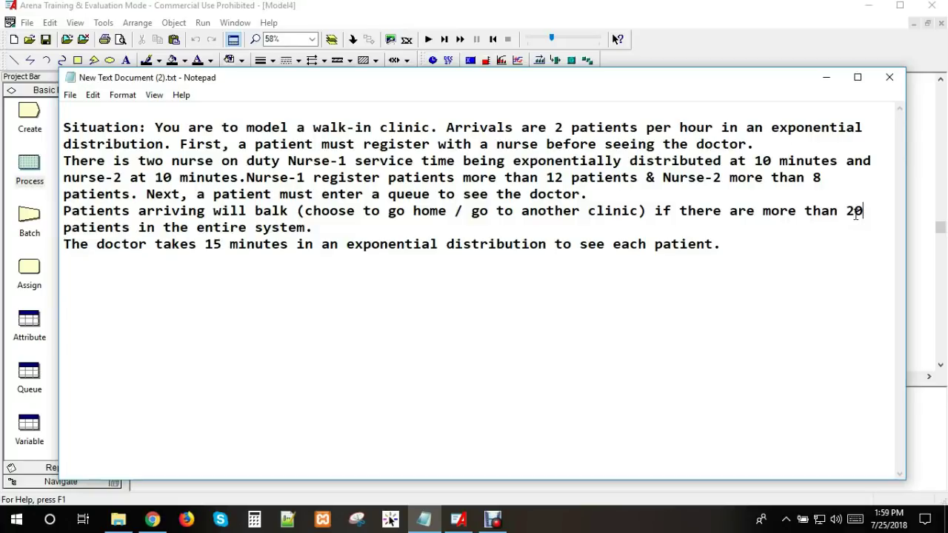
pyautogui.moveTo(856, 212); pyautogui.dragTo(870, 212)
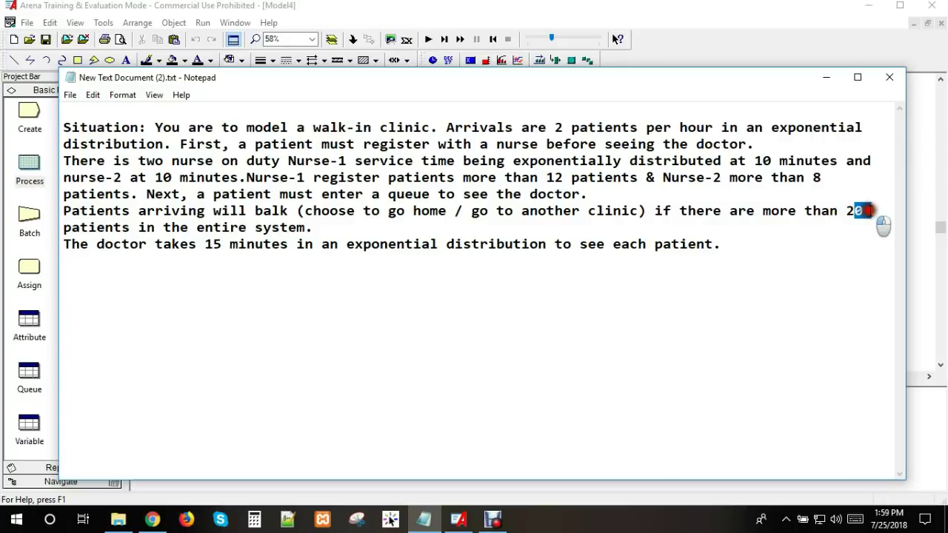
pyautogui.click(863, 211)
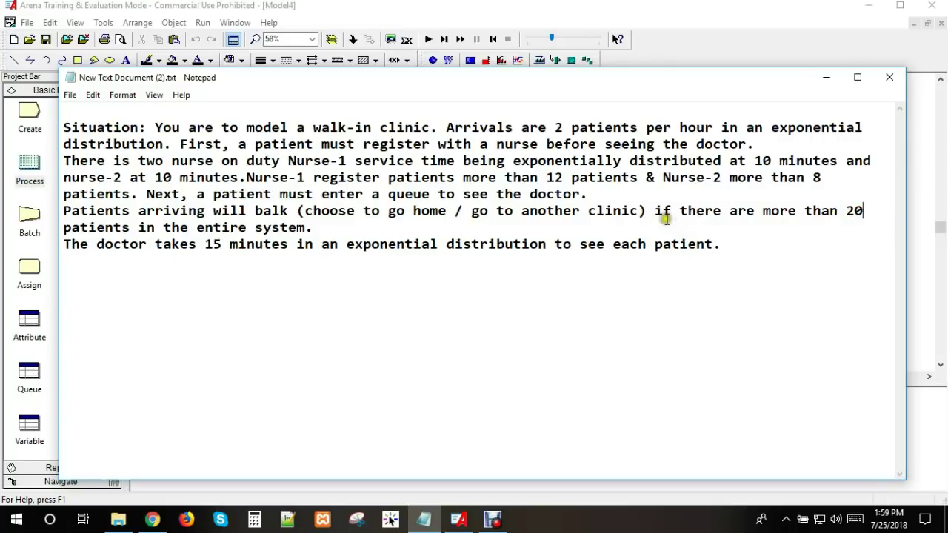
# - Highlight the Nurse-1 registration sentence and its 12-patient threshold
pyautogui.click(472, 178)
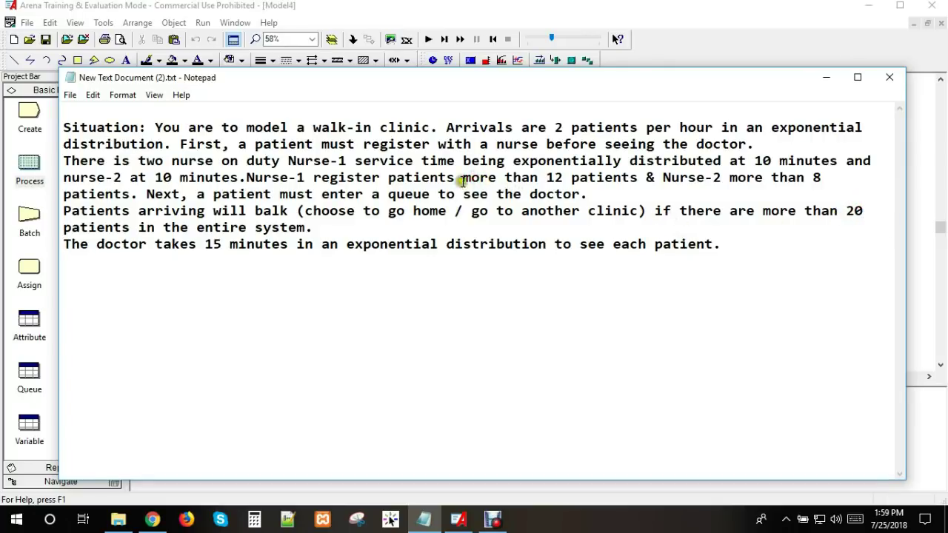
pyautogui.moveTo(329, 178); pyautogui.dragTo(387, 178)
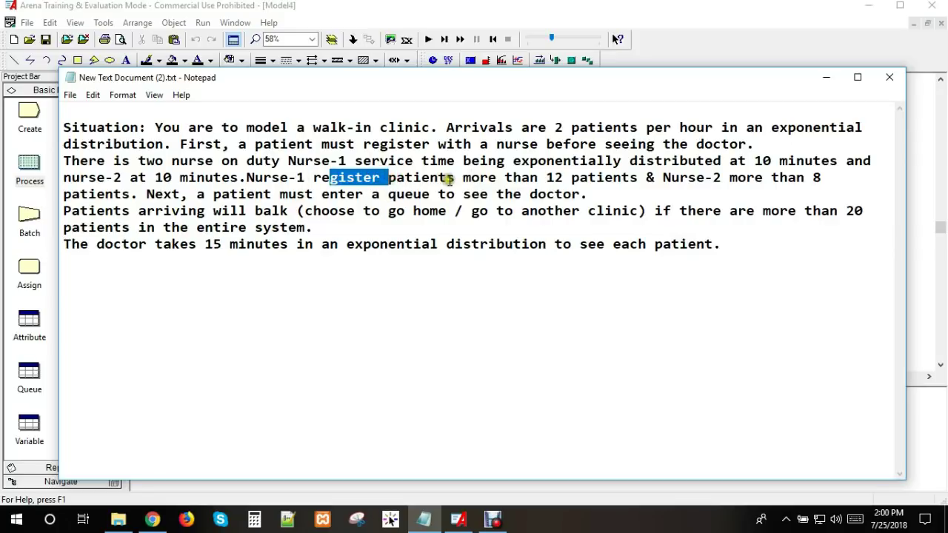
pyautogui.moveTo(449, 180); pyautogui.dragTo(461, 180)
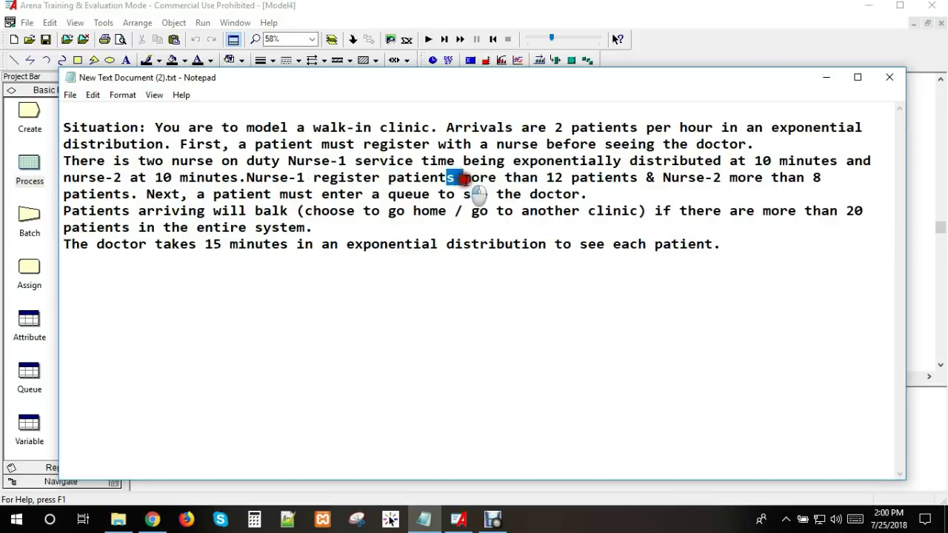
pyautogui.click(548, 180)
pyautogui.doubleClick(548, 180)
pyautogui.click(634, 181)
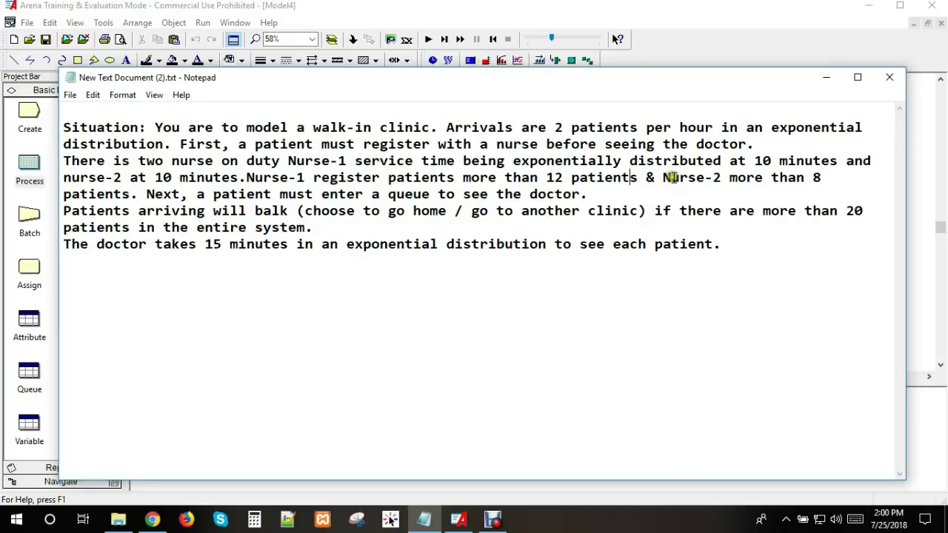
# - Revisit the Nurse-2 wording and 20-patient balk limit, then minimize the notes
pyautogui.moveTo(680, 178); pyautogui.dragTo(697, 178)
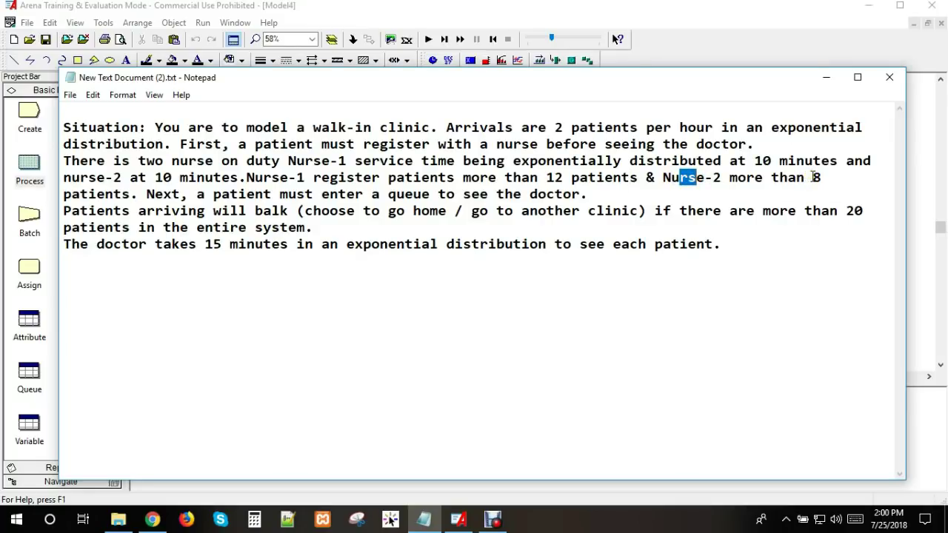
pyautogui.click(865, 211)
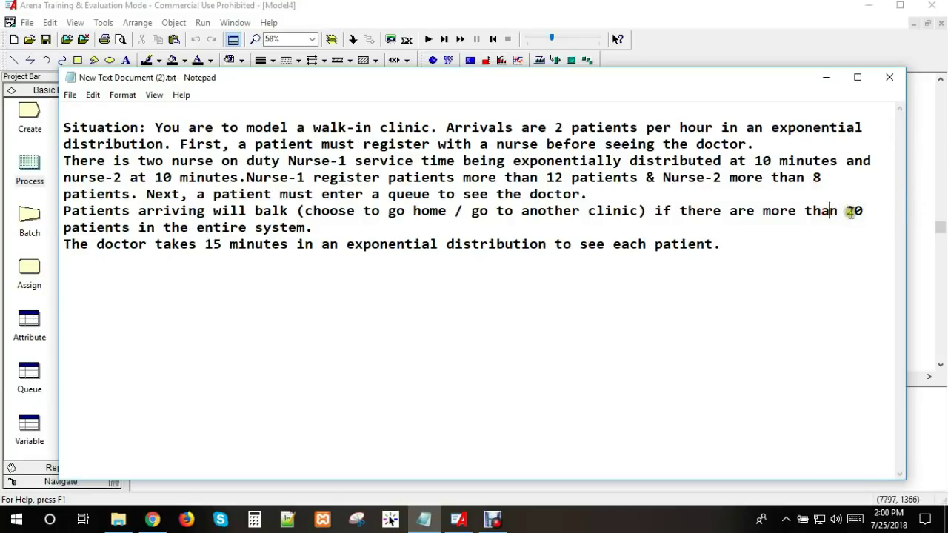
pyautogui.click(854, 211)
pyautogui.click(826, 77)
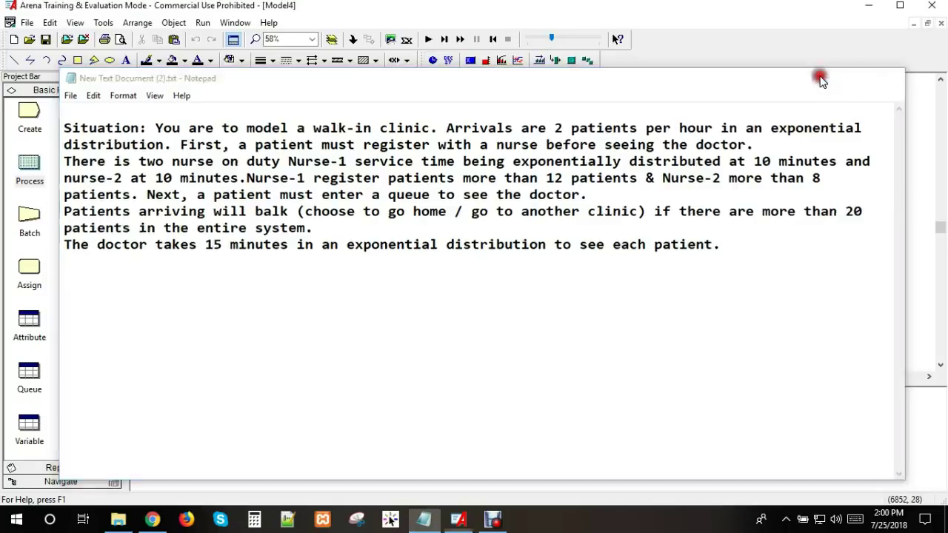
# - Drag a Create module from the Basic Process panel onto the canvas as Create 1
pyautogui.click(29, 118)
pyautogui.click(30, 123)
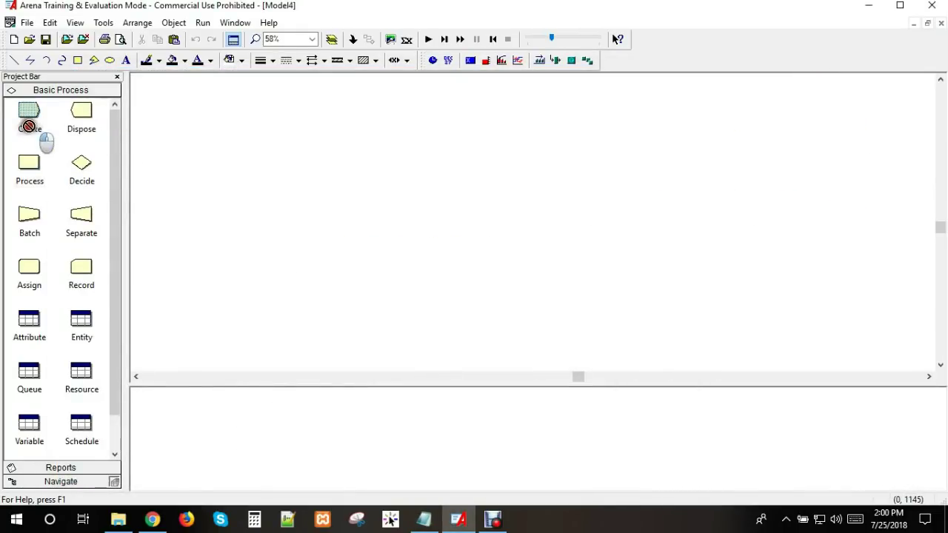
pyautogui.click(148, 135)
pyautogui.moveTo(30, 112); pyautogui.dragTo(252, 150)
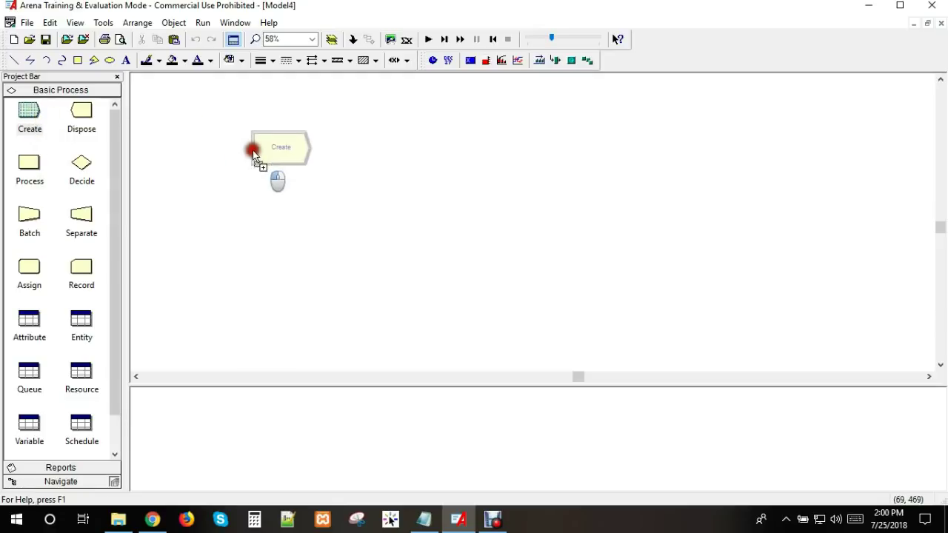
pyautogui.click(79, 130)
pyautogui.moveTo(30, 168); pyautogui.dragTo(30, 169)
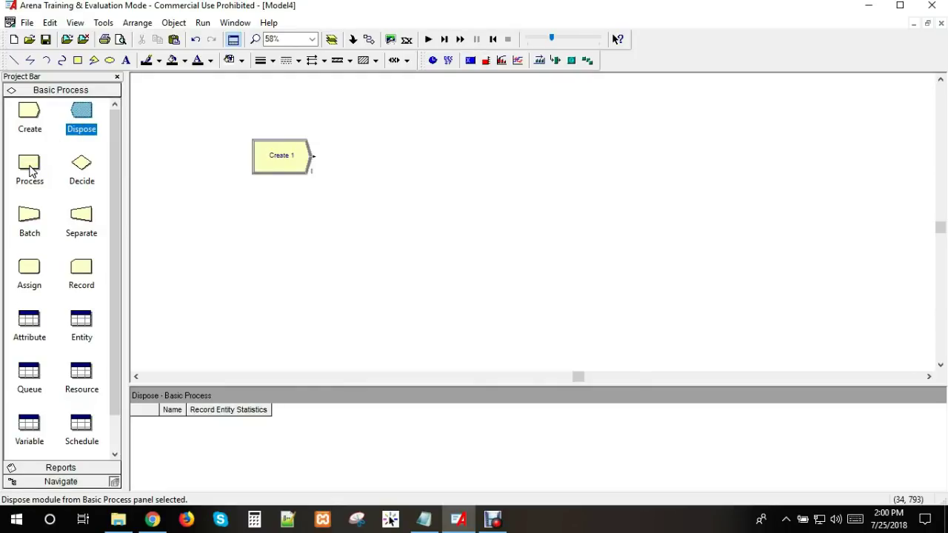
pyautogui.click(30, 170)
pyautogui.moveTo(30, 169); pyautogui.dragTo(104, 171)
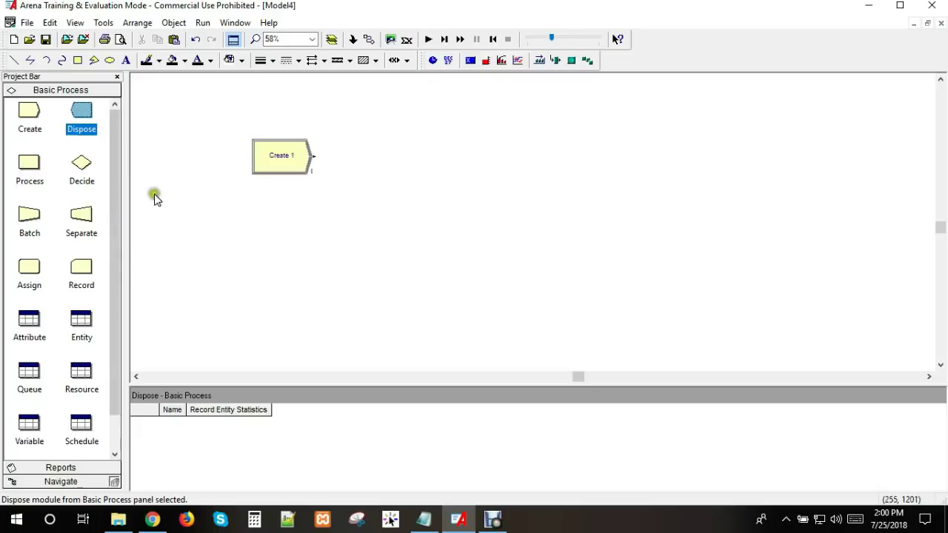
# - Move Create 1 further left on the canvas
pyautogui.click(82, 170)
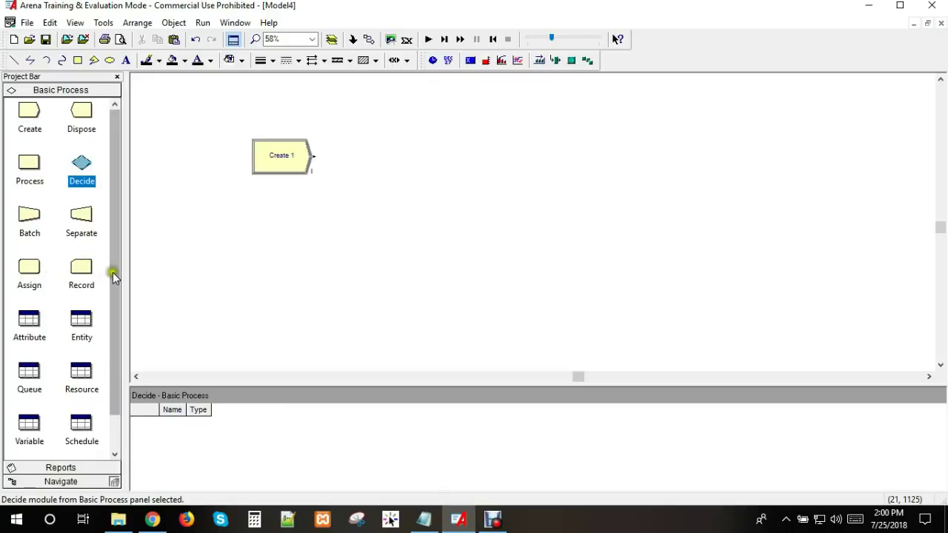
pyautogui.moveTo(265, 158); pyautogui.dragTo(228, 169)
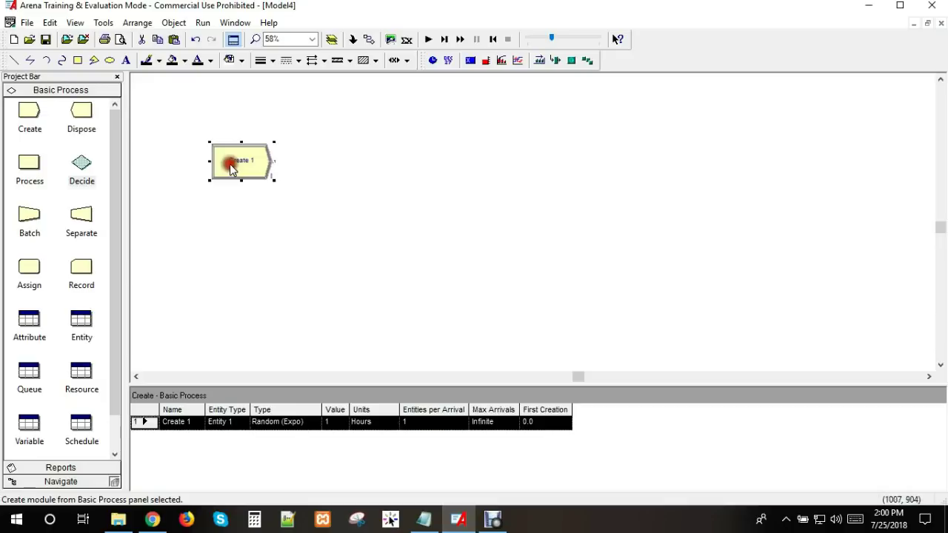
pyautogui.click(327, 157)
pyautogui.click(158, 157)
# - Add a Process module connected after Create 1 and name it nurse1
pyautogui.moveTo(224, 170); pyautogui.dragTo(204, 180)
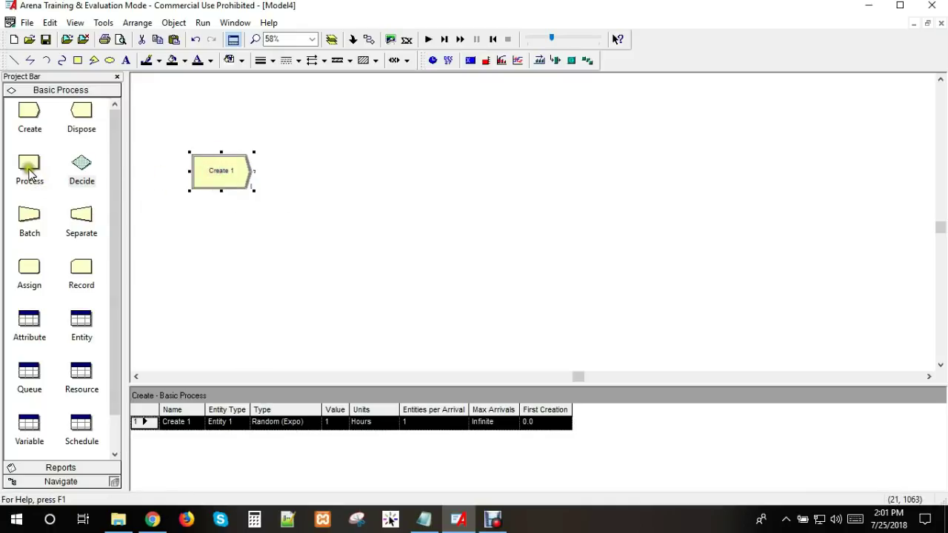
pyautogui.moveTo(30, 172); pyautogui.dragTo(453, 125)
pyautogui.doubleClick(452, 125)
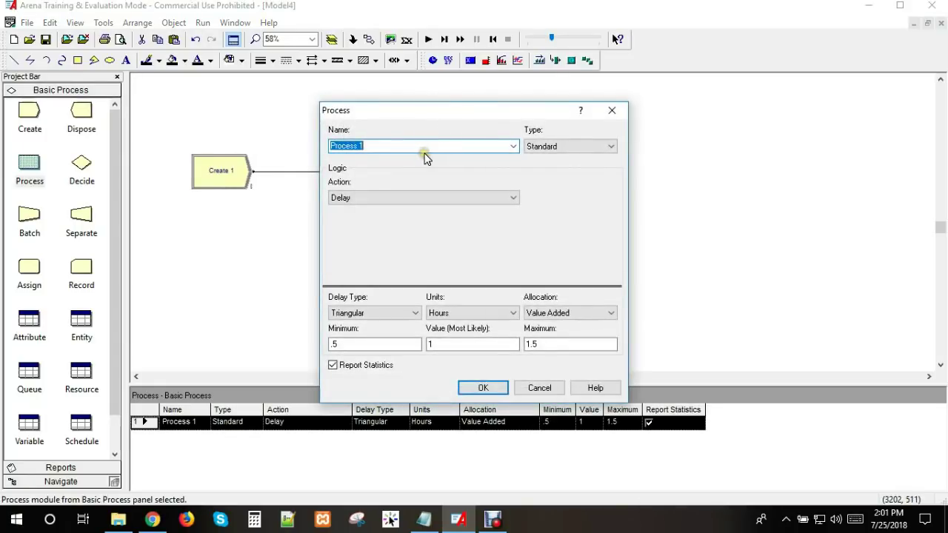
pyautogui.write('nurse1')
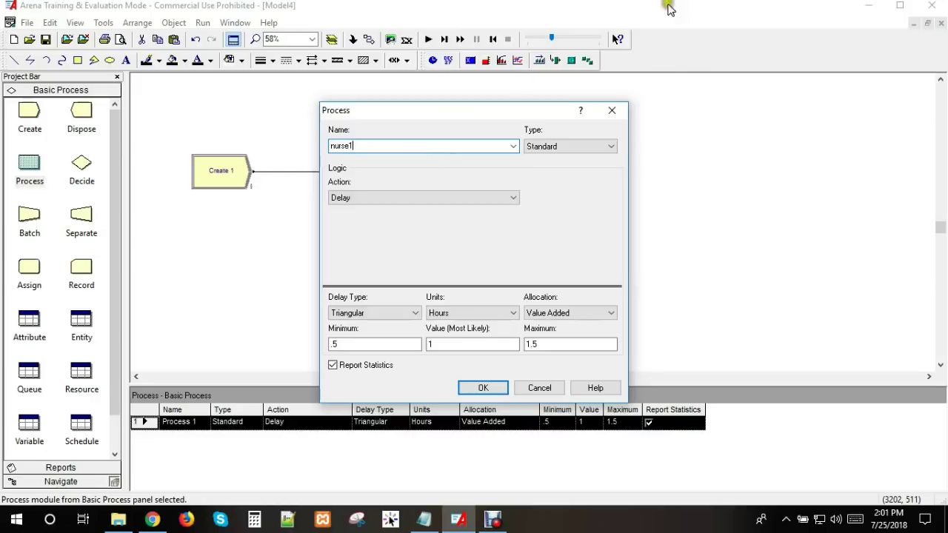
pyautogui.click(483, 388)
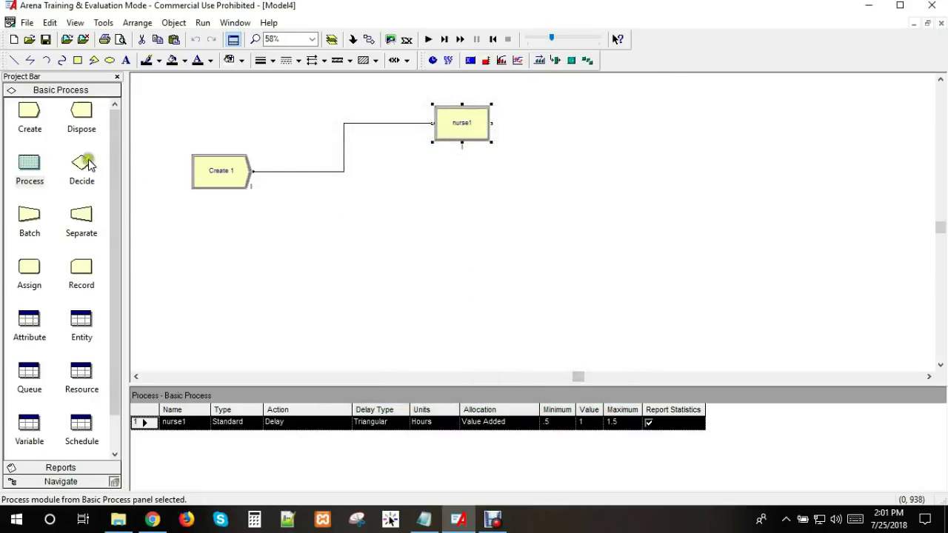
# - Add a second Process below nurse1 and delete its automatic link from nurse1
pyautogui.moveTo(34, 169); pyautogui.dragTo(458, 235)
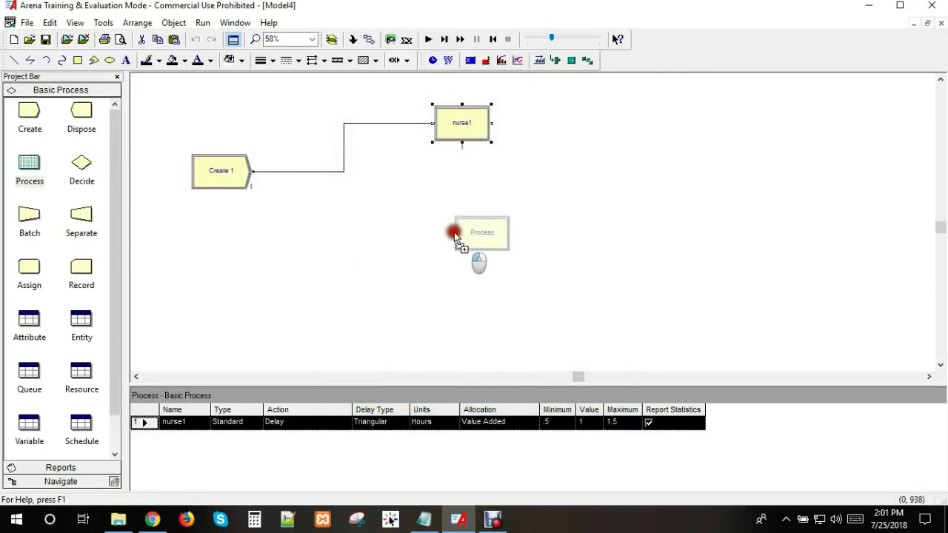
pyautogui.click(454, 232)
pyautogui.moveTo(459, 123); pyautogui.dragTo(492, 121)
pyautogui.moveTo(483, 236); pyautogui.dragTo(501, 239)
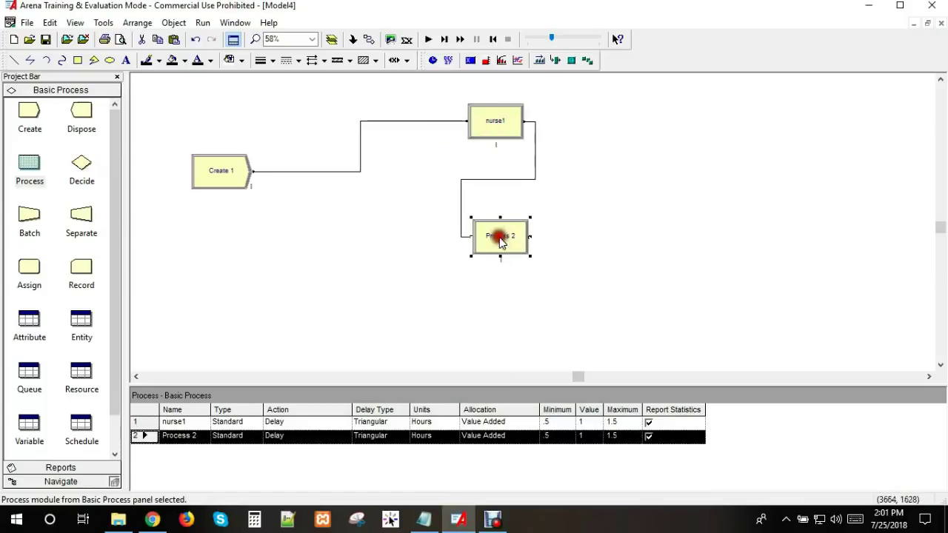
pyautogui.click(524, 178)
pyautogui.press('Delete')
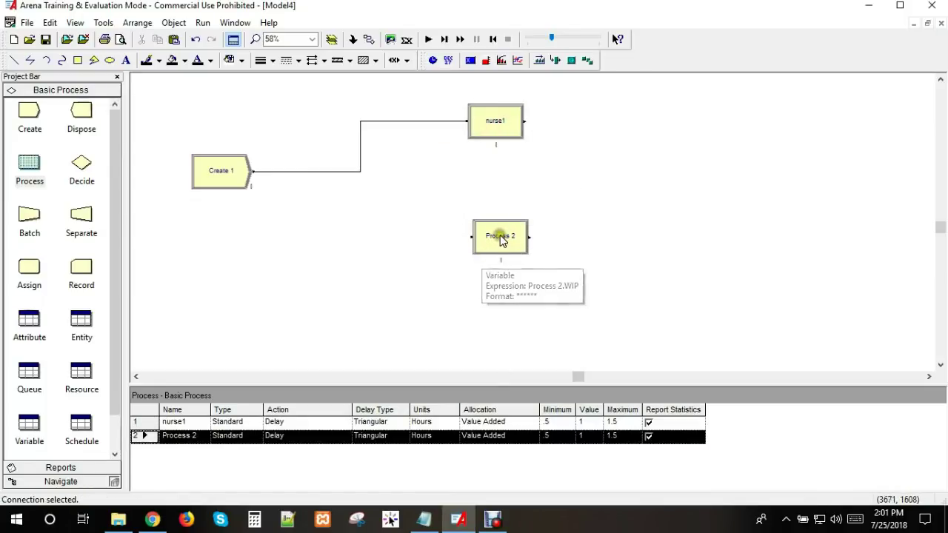
# - Rename the second process nurse2 and add Process 3 connected after it
pyautogui.doubleClick(501, 239)
pyautogui.write('nurse')
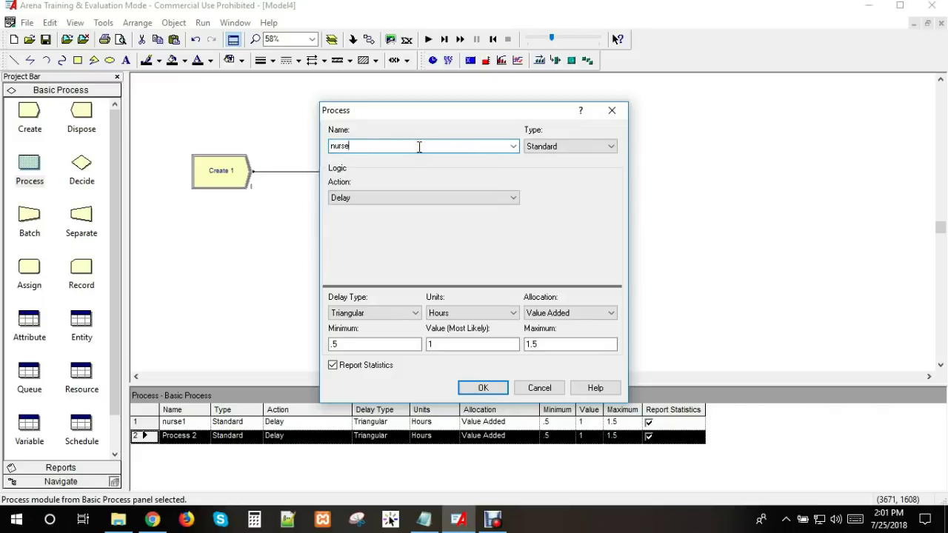
pyautogui.write('2')
pyautogui.press('Return')
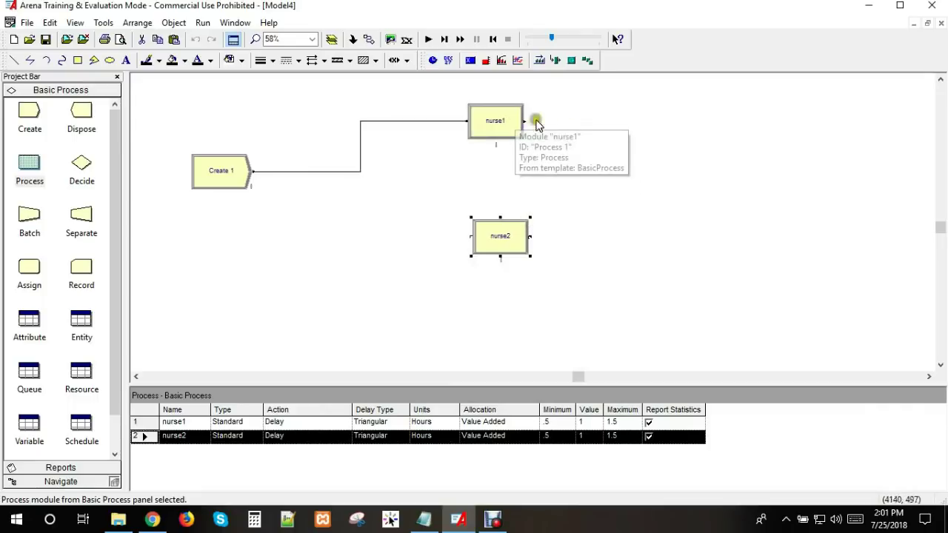
pyautogui.moveTo(30, 170); pyautogui.dragTo(643, 178)
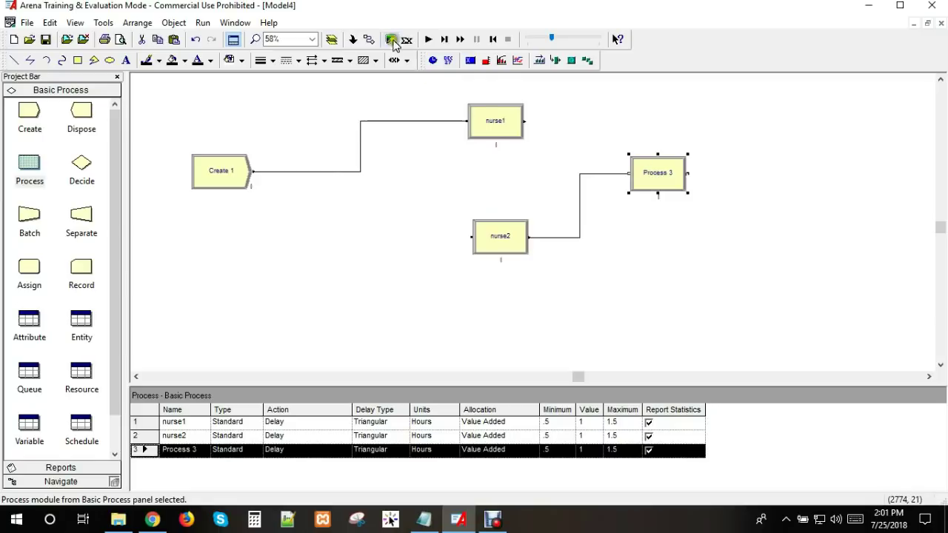
# - Connect nurse1 into Process 3 and add a Dispose module as the clinic exit
pyautogui.click(370, 41)
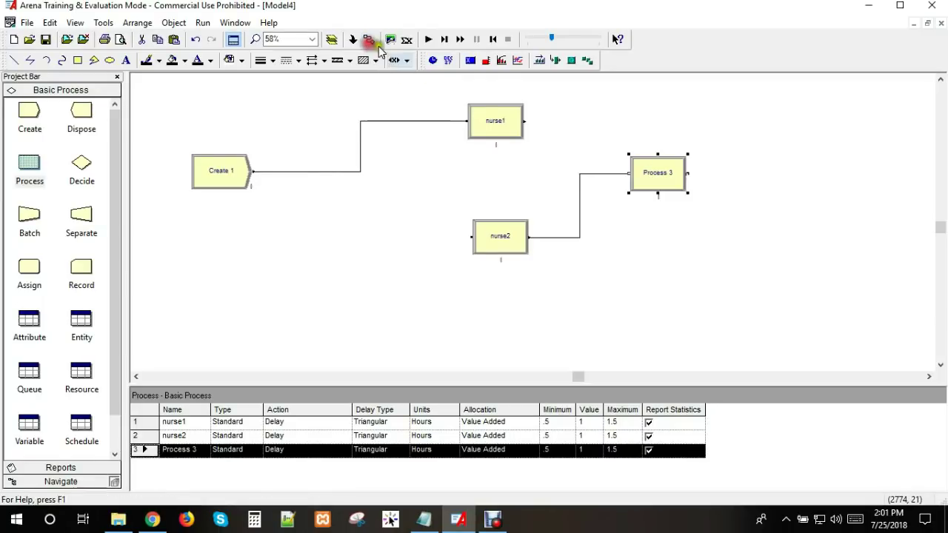
pyautogui.click(524, 121)
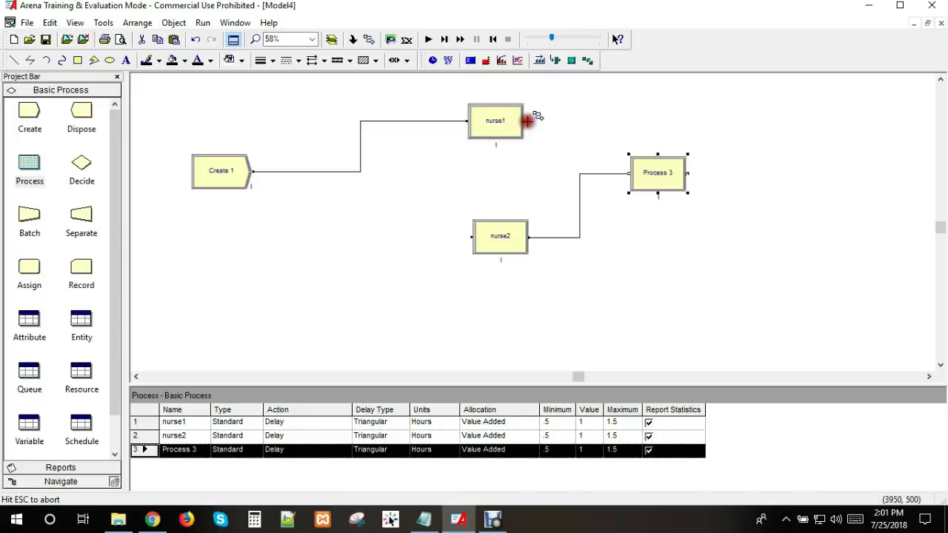
pyautogui.click(641, 167)
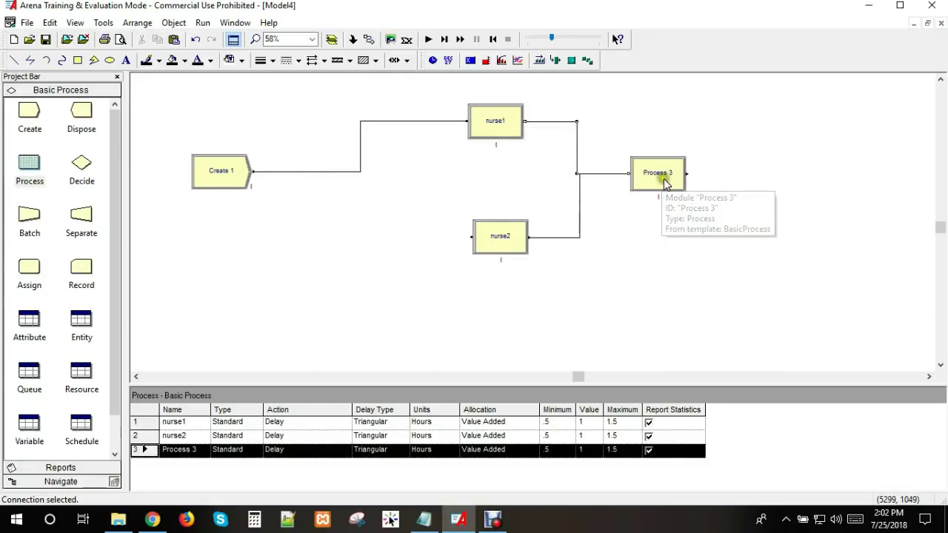
pyautogui.click(81, 119)
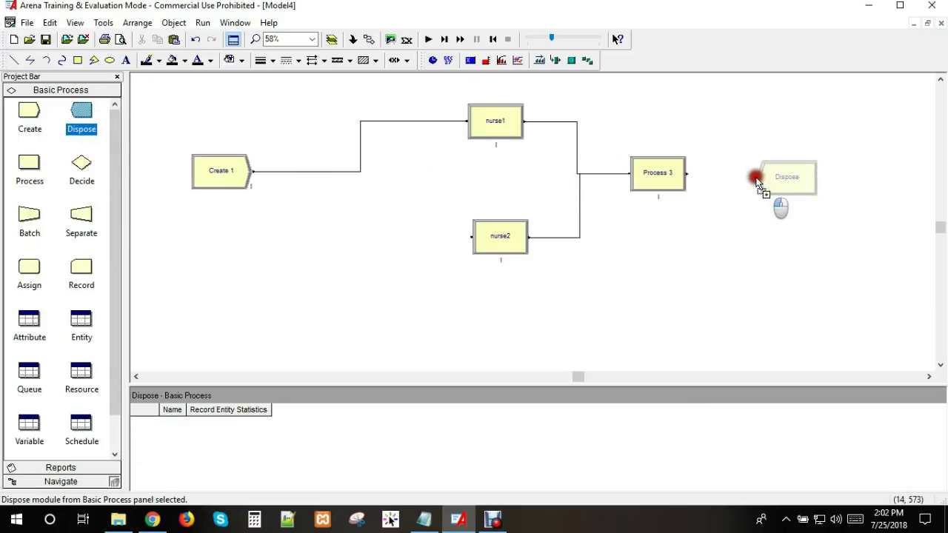
pyautogui.moveTo(92, 126); pyautogui.dragTo(785, 177)
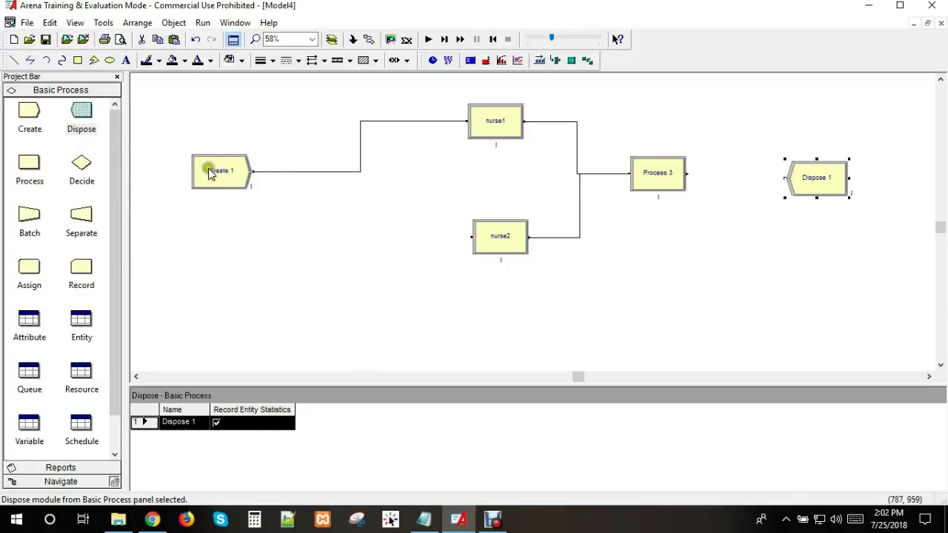
# - Link Process 3 to Dispose 1, adjusting Create 1 and nurse2 positions
pyautogui.moveTo(208, 172); pyautogui.dragTo(188, 185)
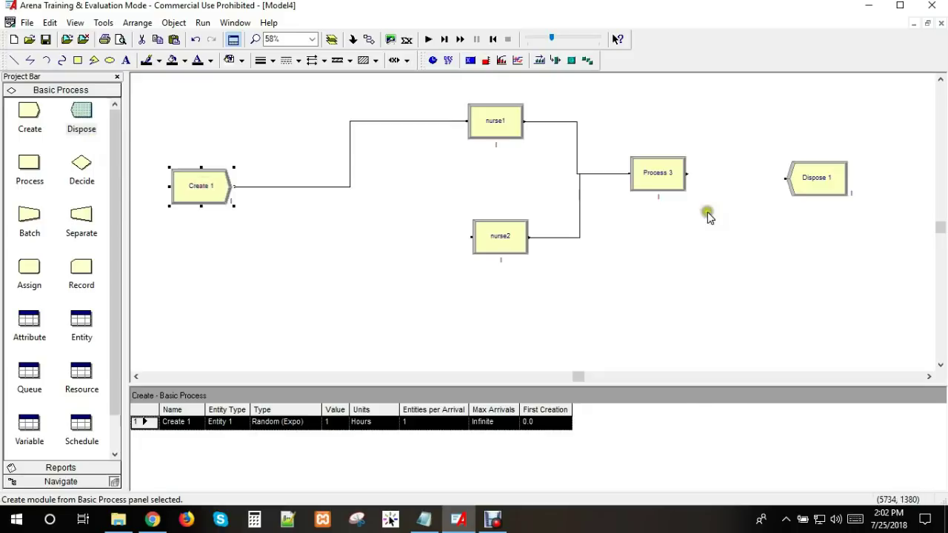
pyautogui.moveTo(846, 211); pyautogui.dragTo(830, 189)
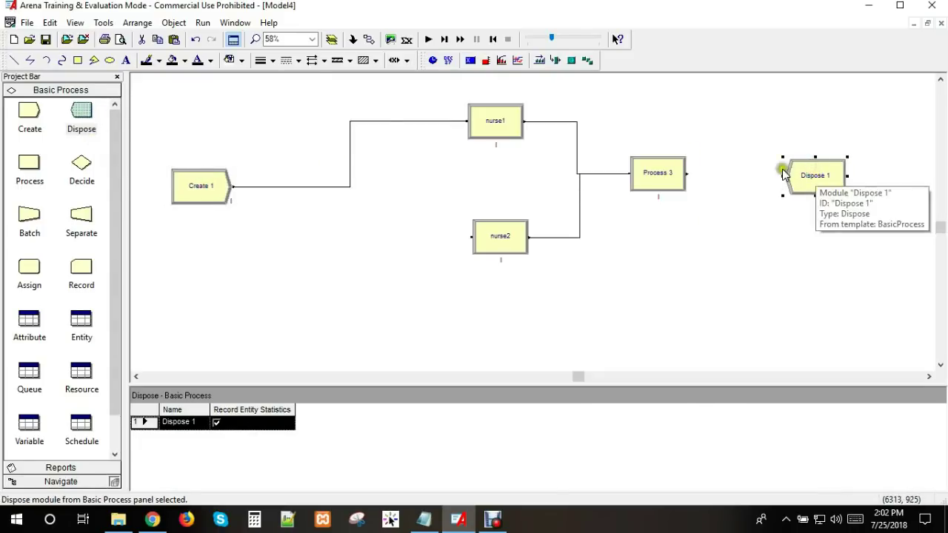
pyautogui.click(369, 39)
pyautogui.click(688, 175)
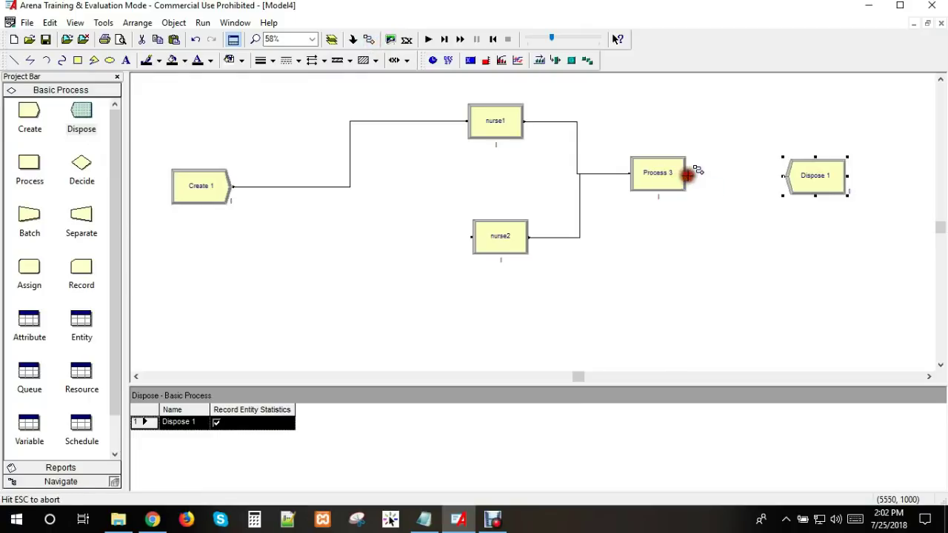
pyautogui.click(784, 177)
pyautogui.moveTo(519, 237); pyautogui.dragTo(509, 237)
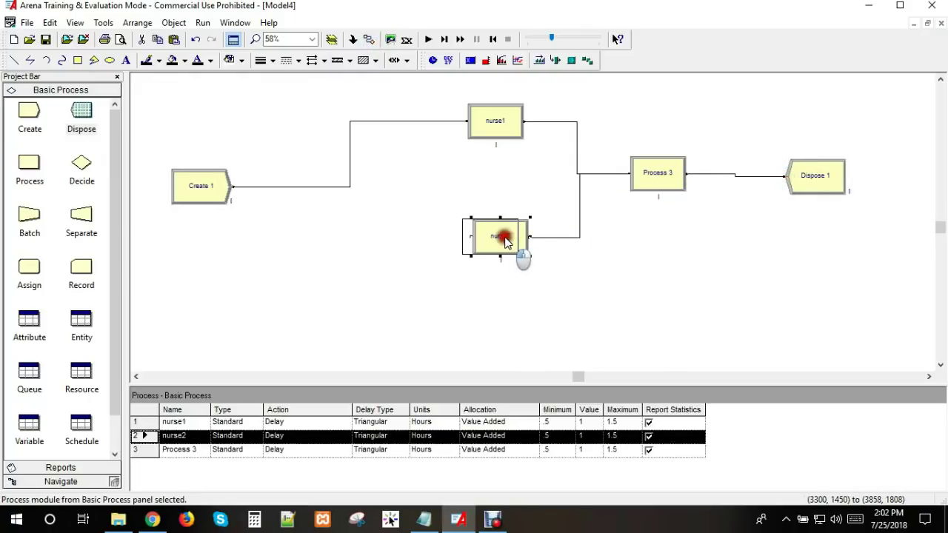
pyautogui.click(494, 238)
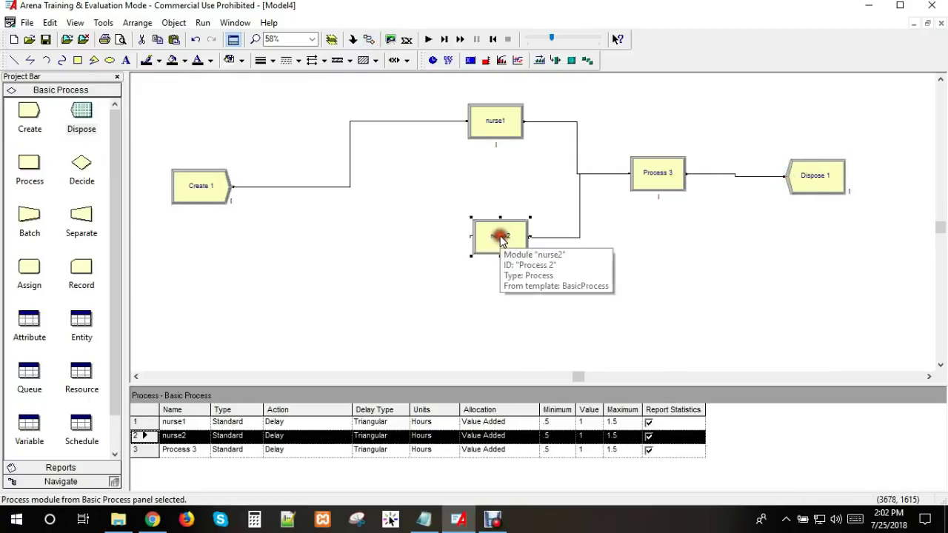
pyautogui.click(495, 238)
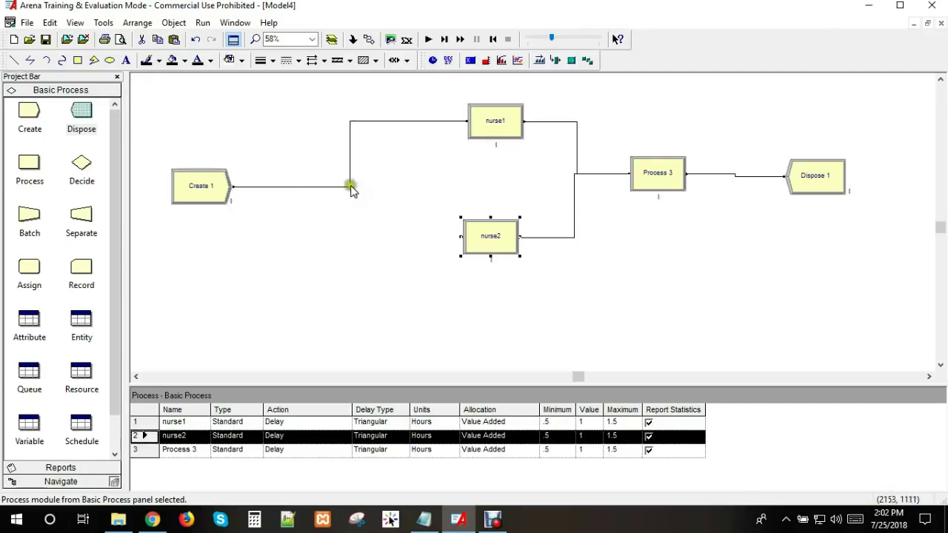
# - Select and remove the connection from Create 1 to nurse1
pyautogui.click(348, 186)
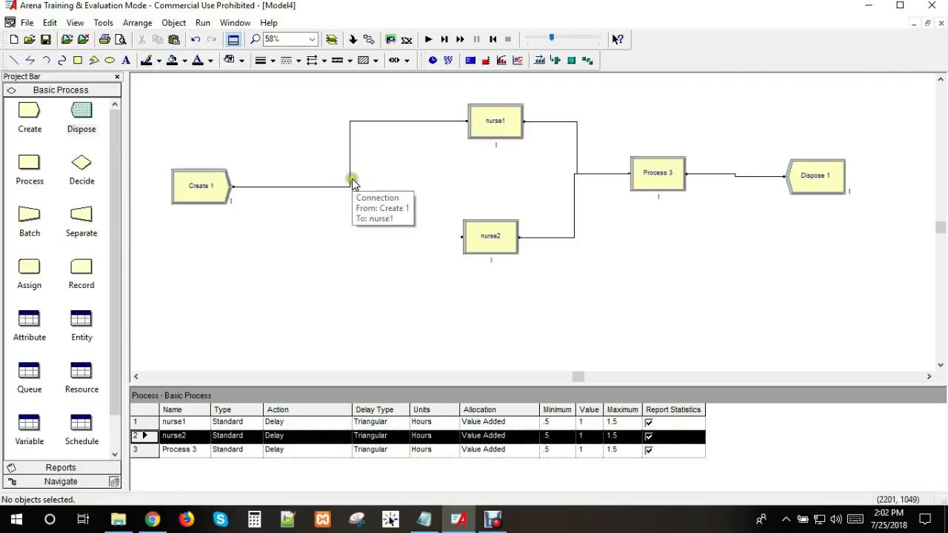
pyautogui.click(350, 178)
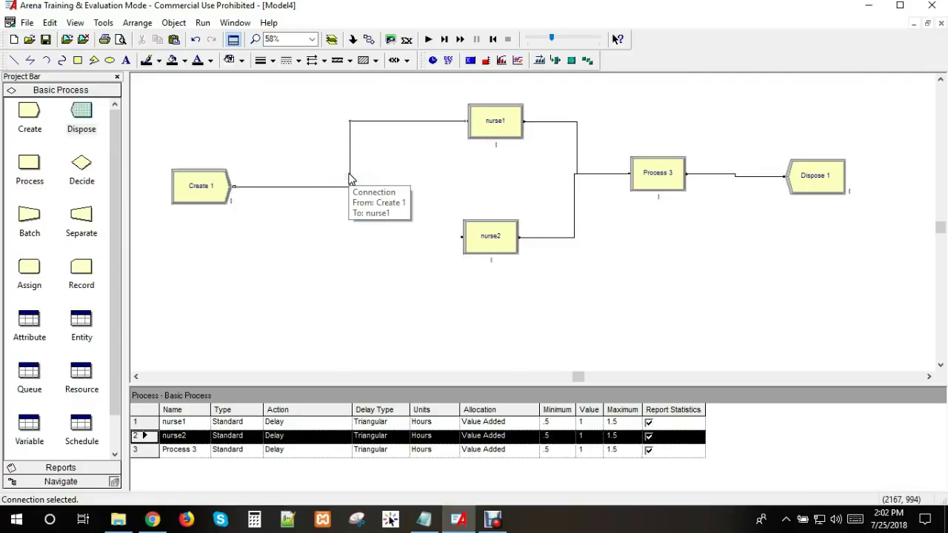
pyautogui.click(350, 176)
pyautogui.click(350, 177)
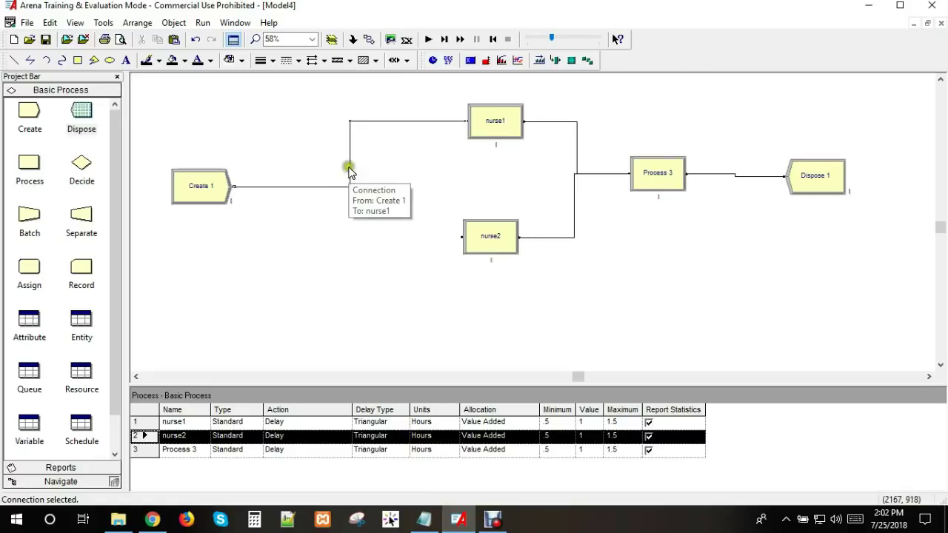
pyautogui.moveTo(350, 170); pyautogui.dragTo(396, 122)
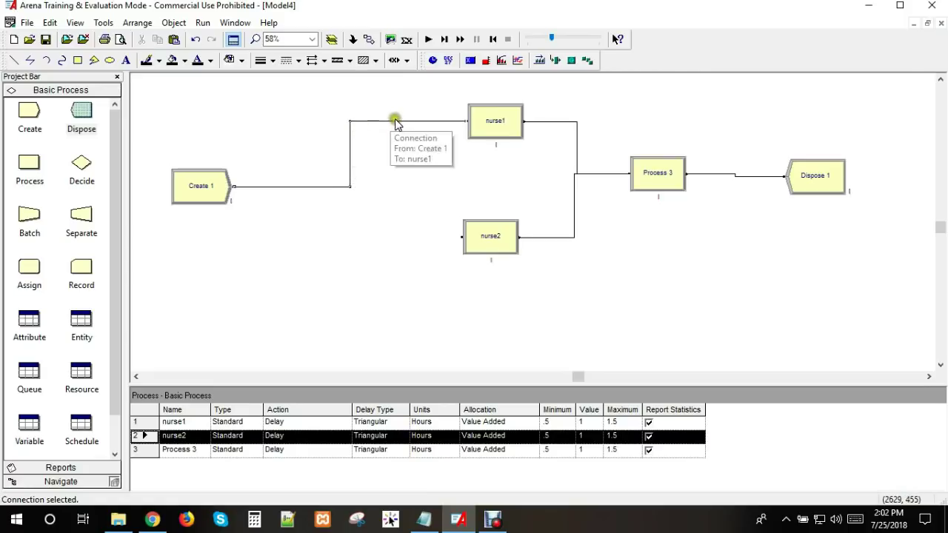
pyautogui.click(349, 140)
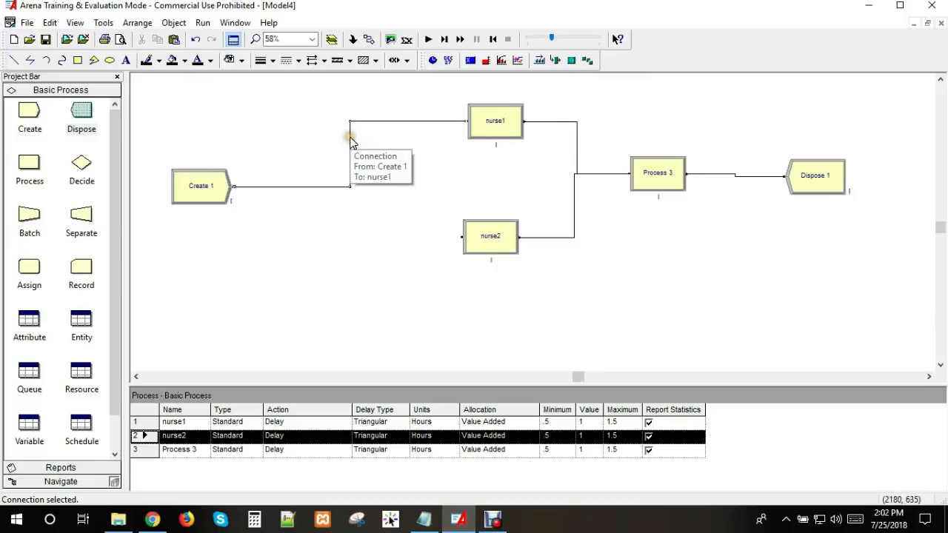
pyautogui.click(352, 141)
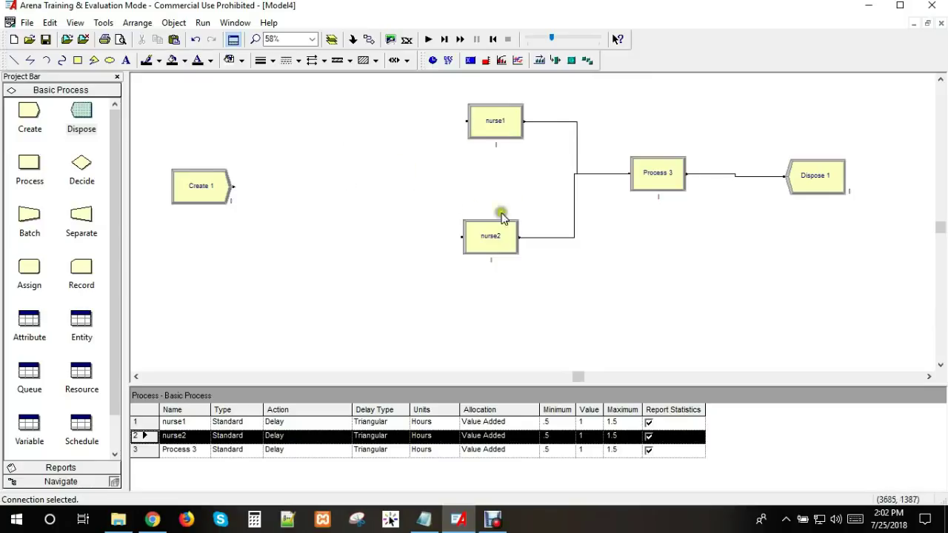
pyautogui.moveTo(194, 191); pyautogui.dragTo(172, 180)
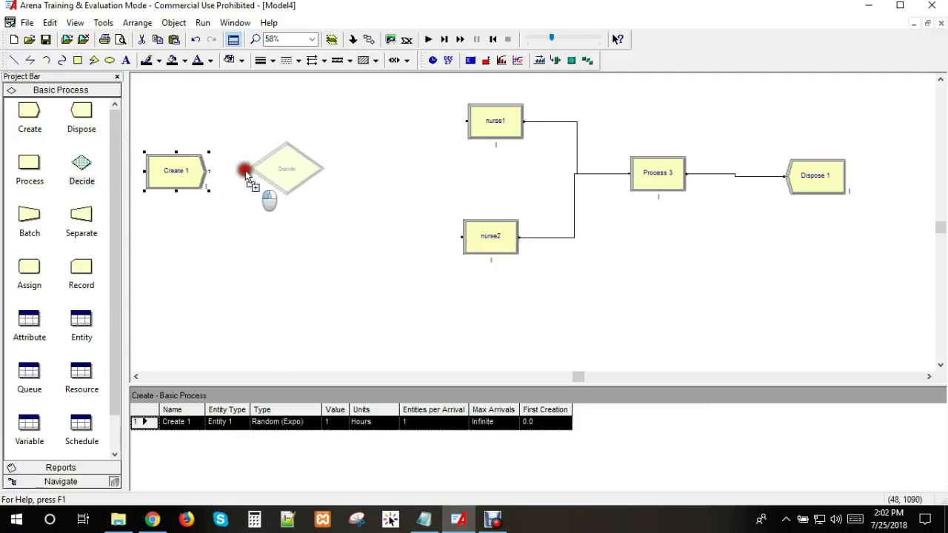
# - Add Decide 1 after Create 1 and set it to 2-way by Condition on an Attribute
pyautogui.moveTo(81, 163); pyautogui.dragTo(243, 173)
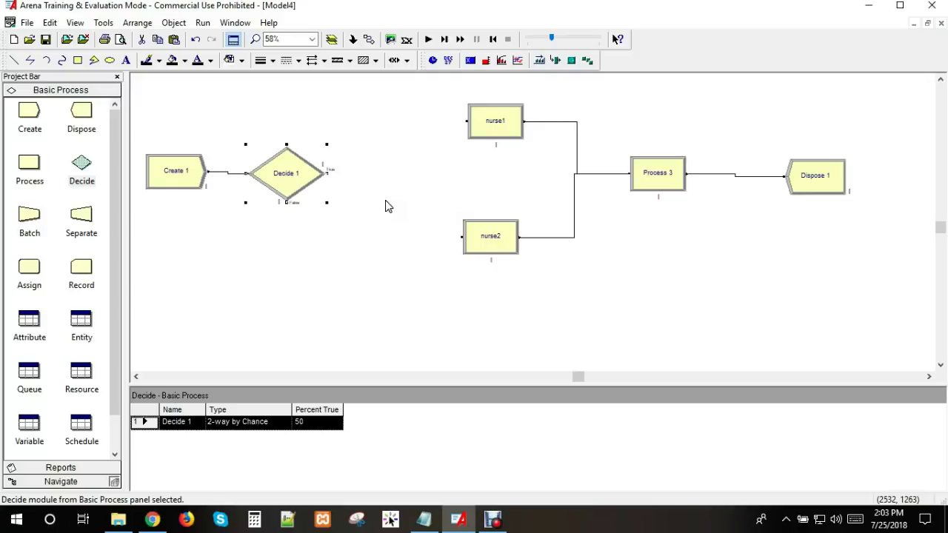
pyautogui.moveTo(290, 180); pyautogui.dragTo(284, 178)
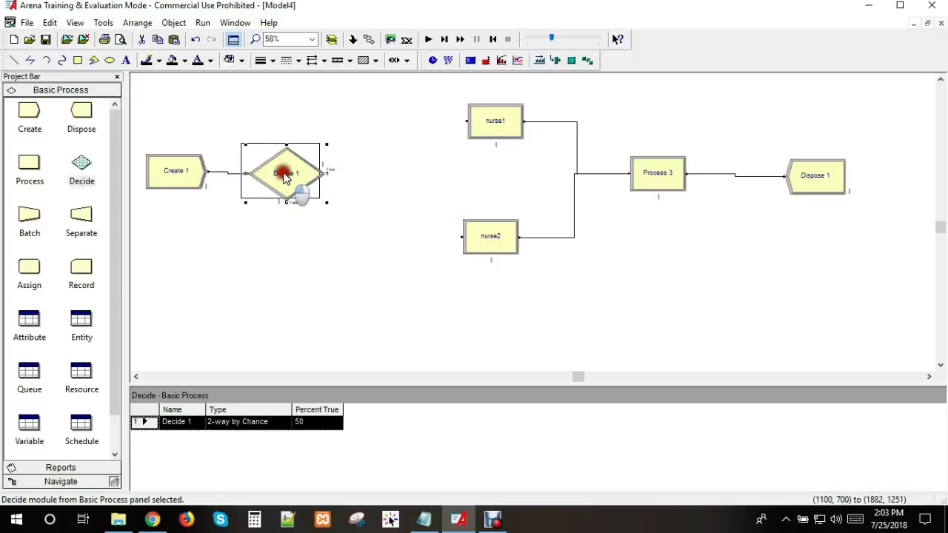
pyautogui.doubleClick(284, 178)
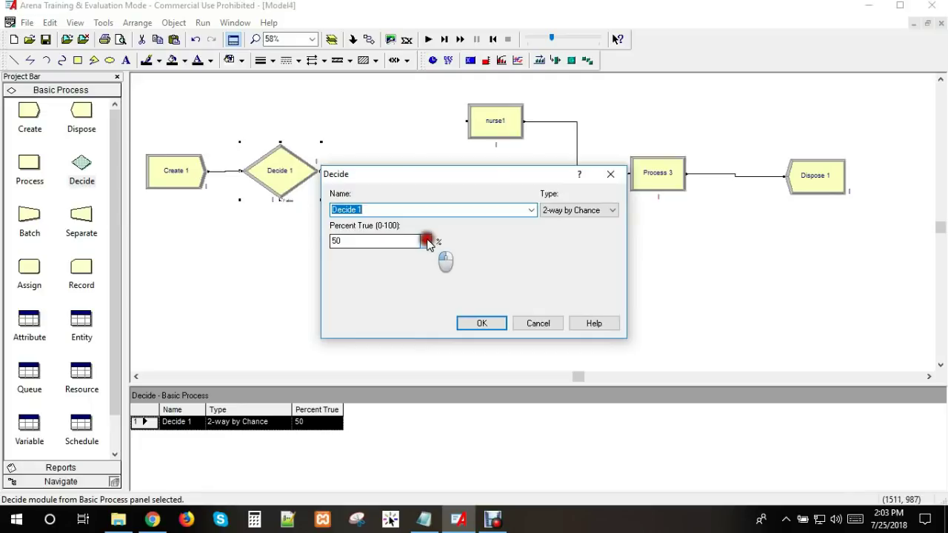
pyautogui.click(576, 211)
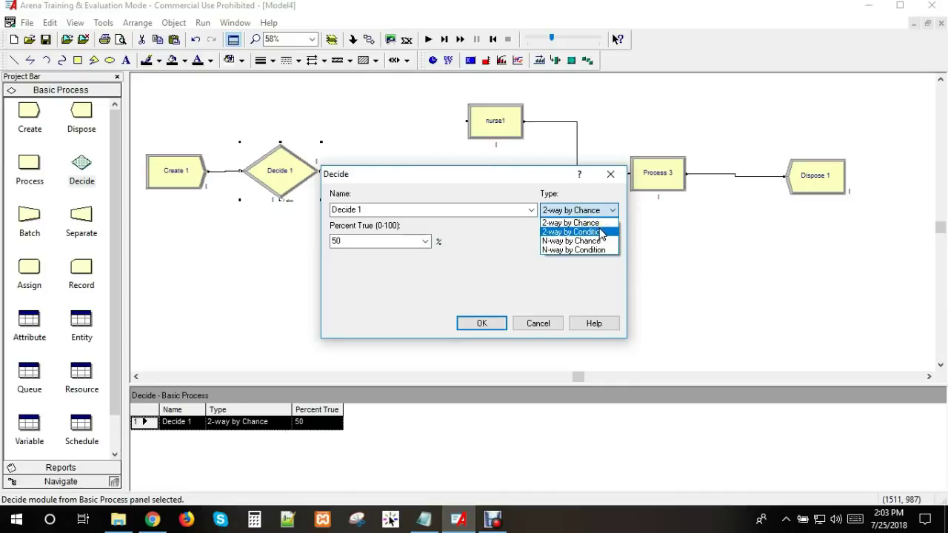
pyautogui.click(602, 232)
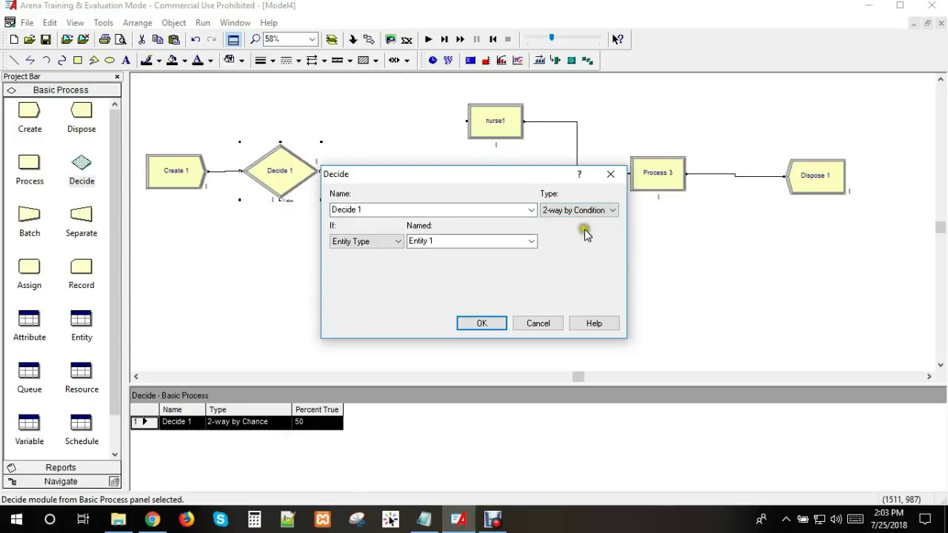
pyautogui.click(374, 246)
pyautogui.click(370, 280)
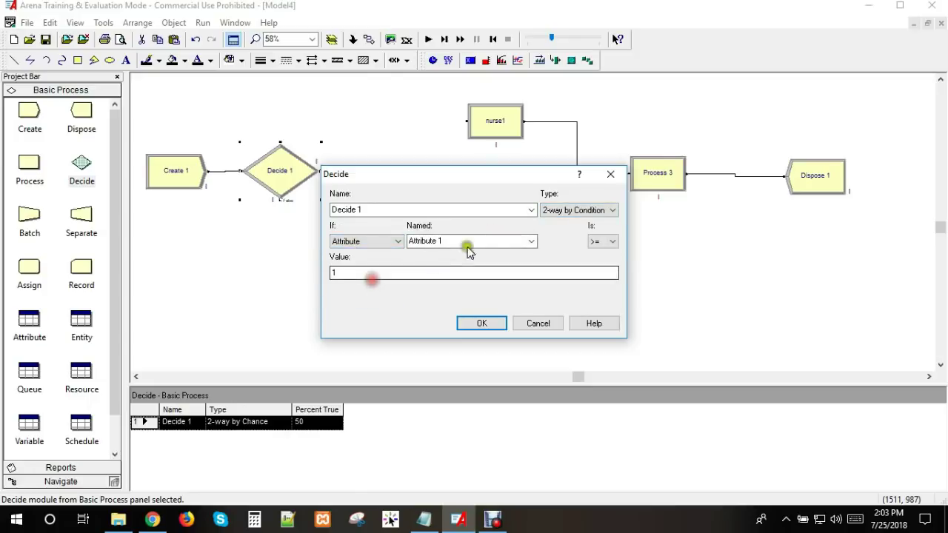
# - Set the condition to Entity.SerialNumber <= 20 and confirm with OK
pyautogui.click(531, 241)
pyautogui.scroll(-2, 484, 282)
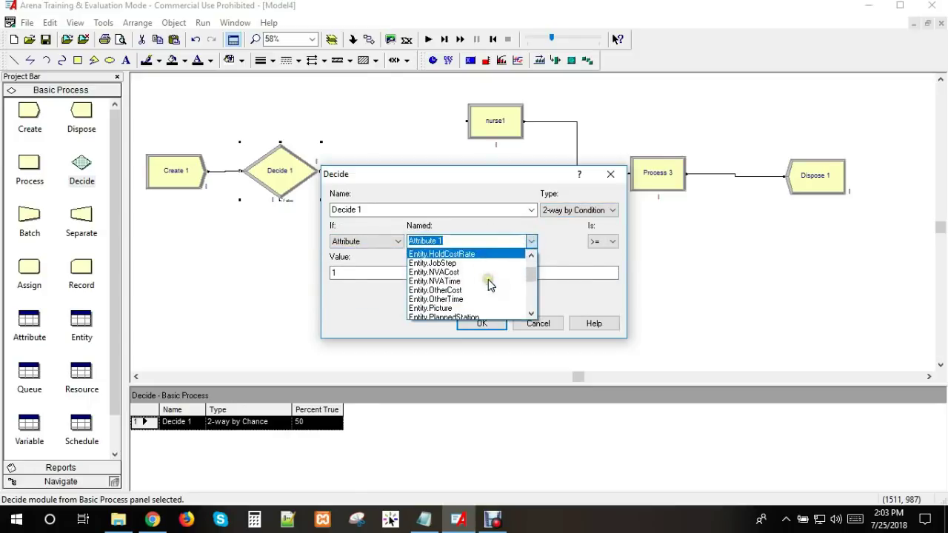
pyautogui.scroll(-1, 487, 296)
pyautogui.scroll(-2, 485, 285)
pyautogui.scroll(-3, 482, 277)
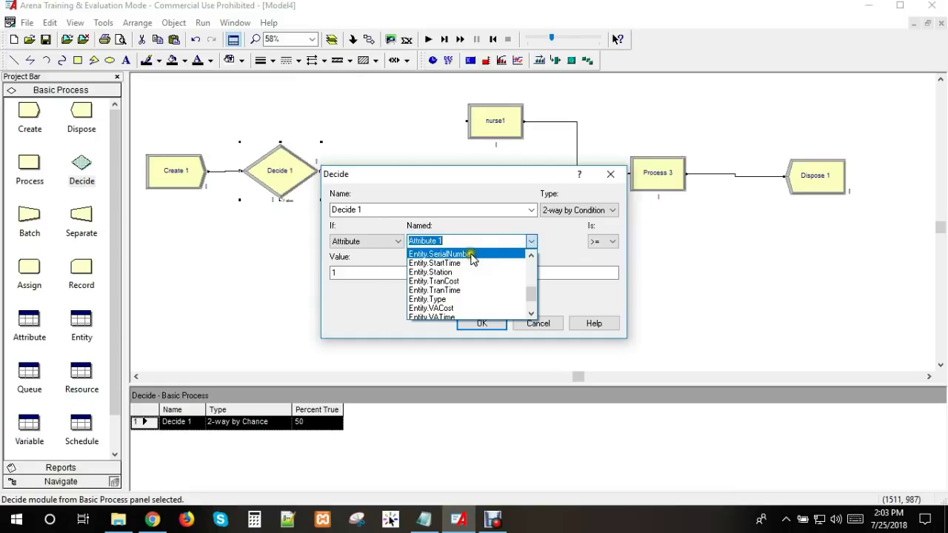
pyautogui.click(470, 256)
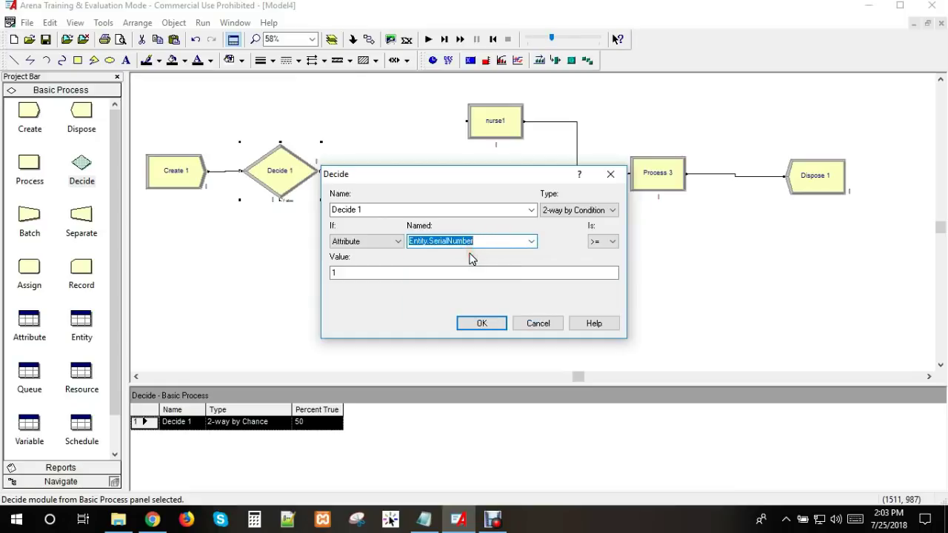
pyautogui.doubleClick(391, 272)
pyautogui.write('20')
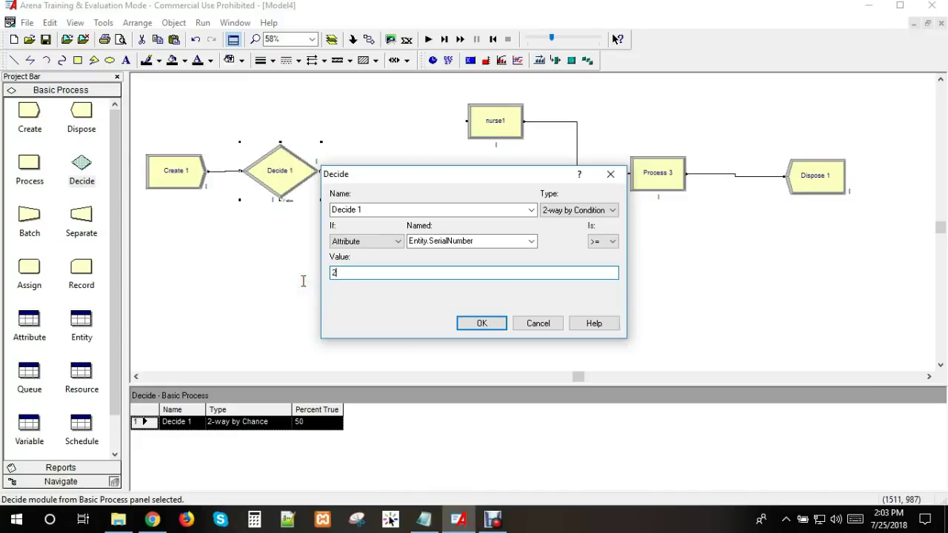
pyautogui.click(603, 242)
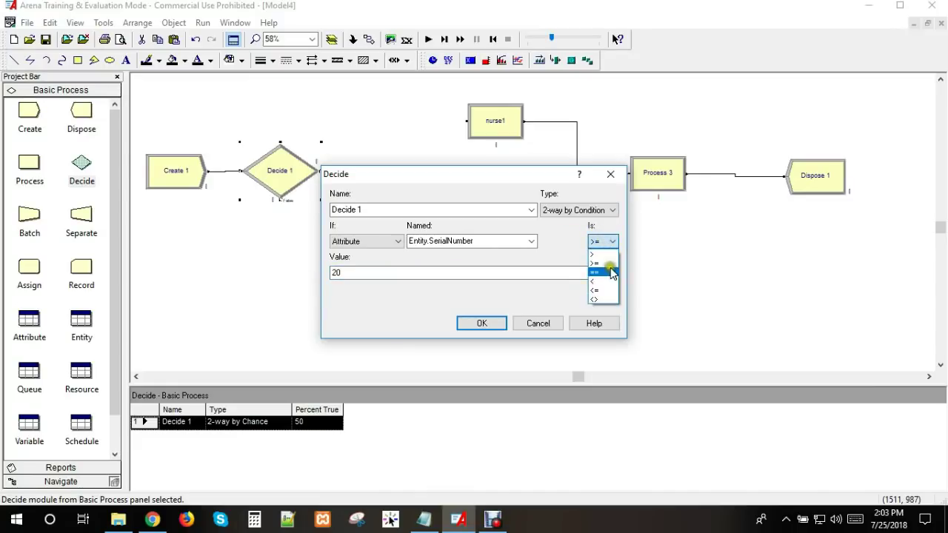
pyautogui.click(608, 290)
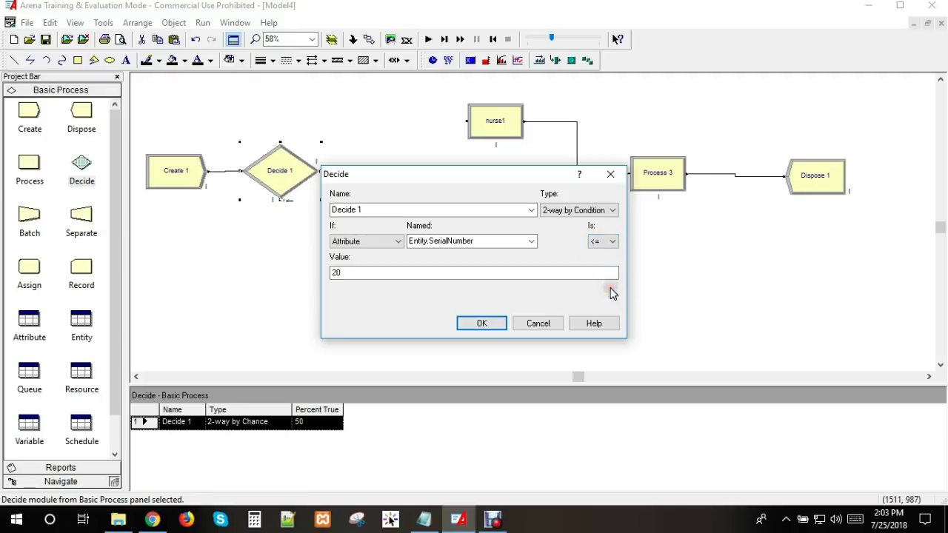
pyautogui.click(490, 323)
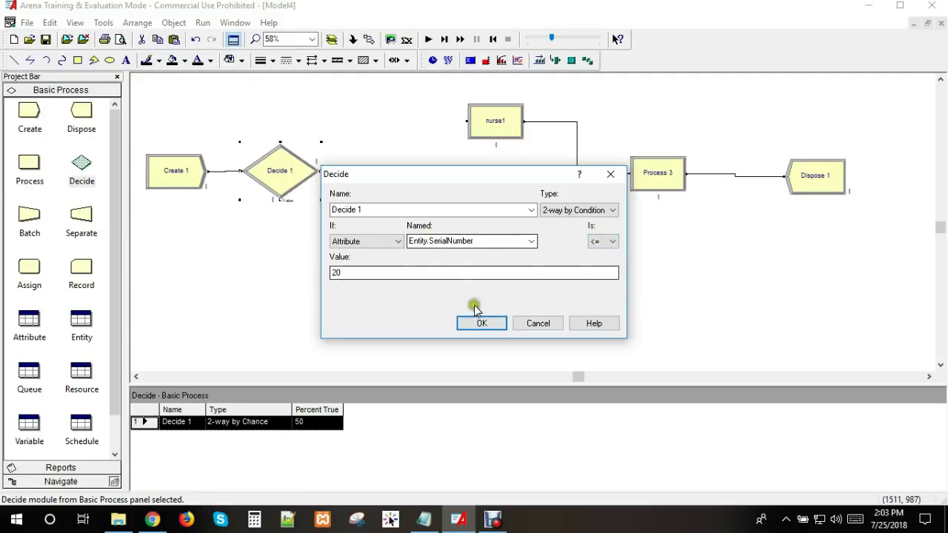
pyautogui.click(483, 323)
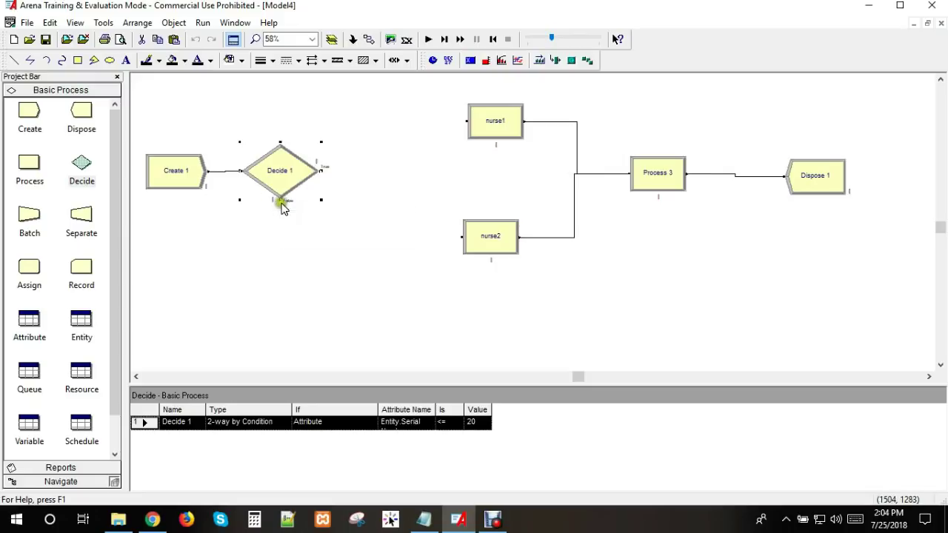
# - Link Decide 1's False branch to Dispose 1, lower Dispose 1, and reopen the clinic notes
pyautogui.click(376, 41)
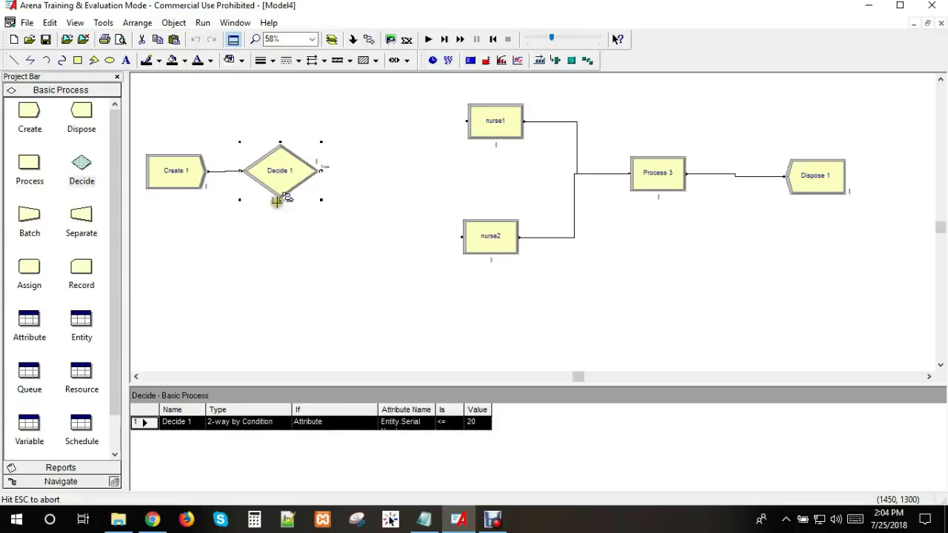
pyautogui.click(279, 200)
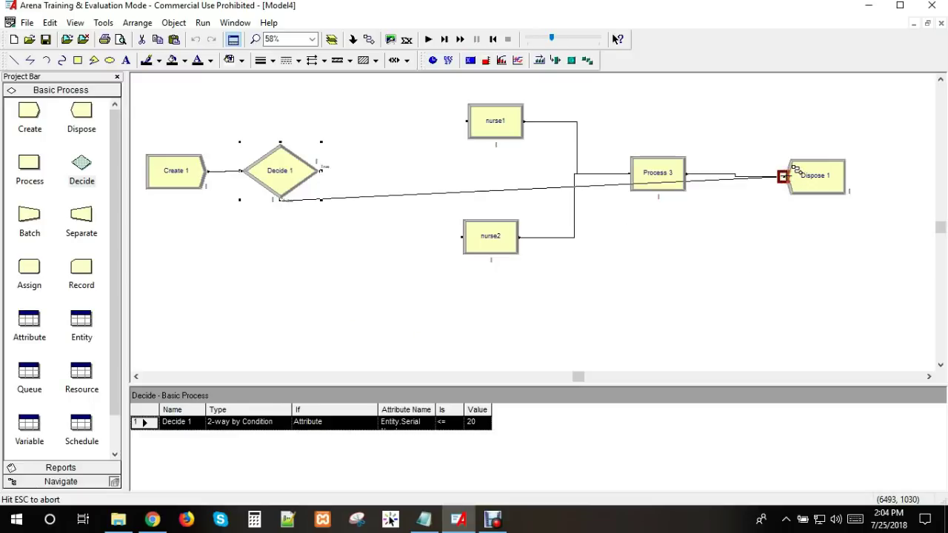
pyautogui.click(793, 171)
pyautogui.moveTo(808, 194)
pyautogui.mouseDown()
pyautogui.moveTo(811, 281)
pyautogui.moveTo(823, 300)
pyautogui.mouseUp()
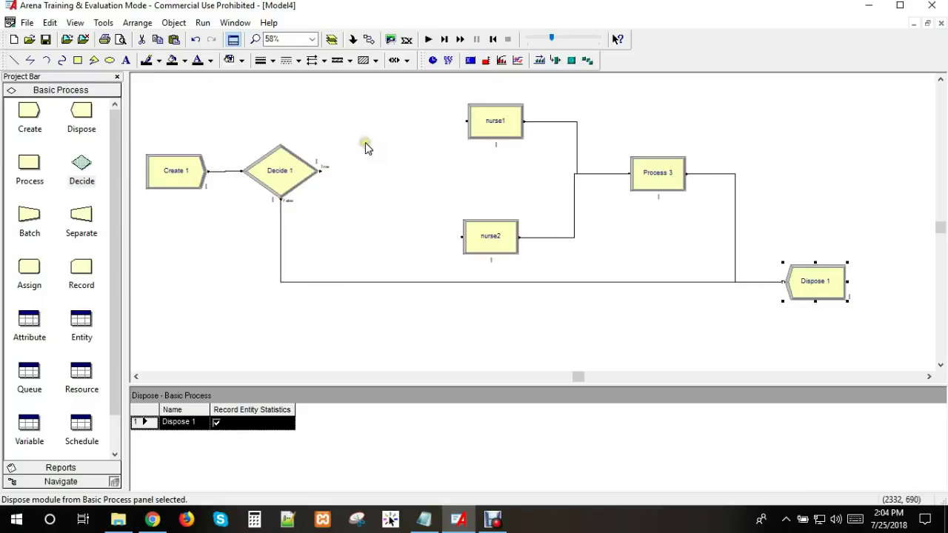
pyautogui.click(527, 163)
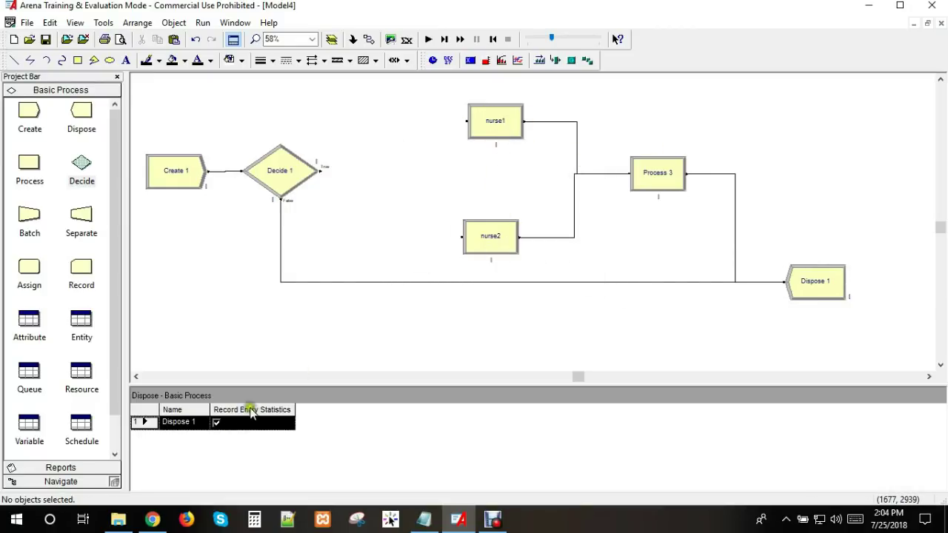
pyautogui.click(423, 520)
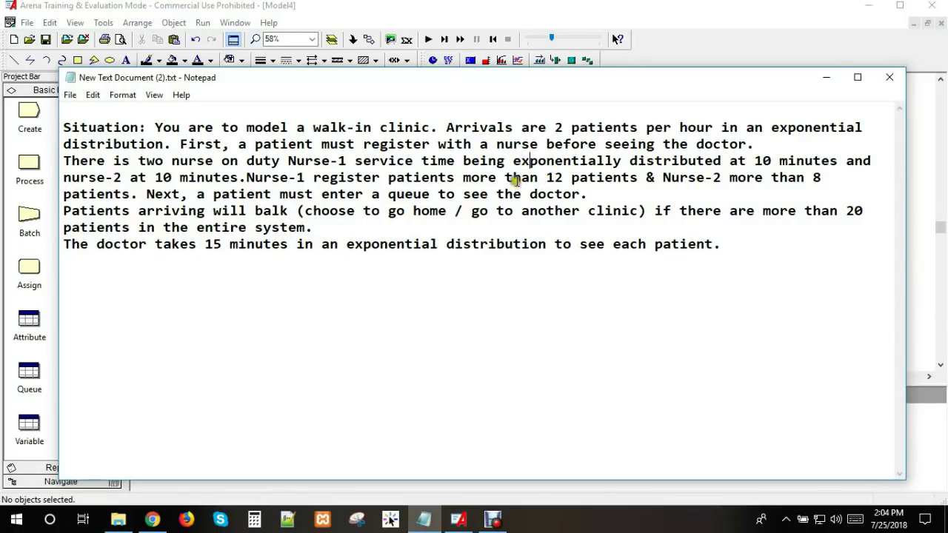
pyautogui.moveTo(548, 180); pyautogui.dragTo(590, 178)
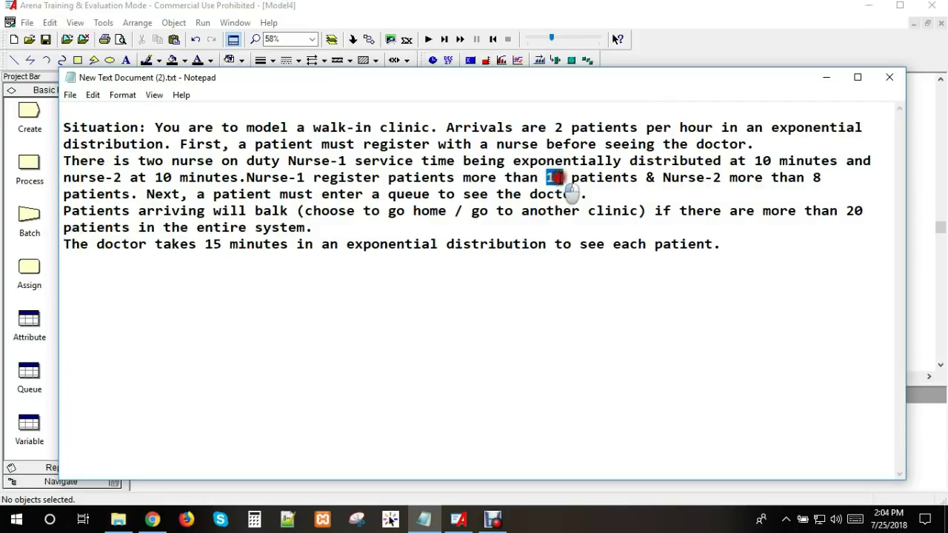
pyautogui.click(817, 177)
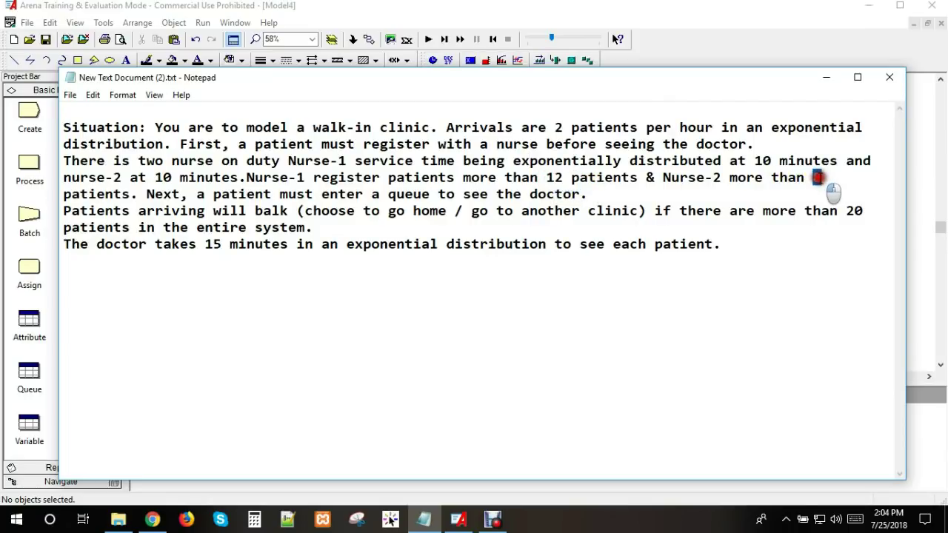
pyautogui.click(127, 192)
# - Hide the notes and shift nurse1 and nurse2 slightly to the right
pyautogui.click(826, 77)
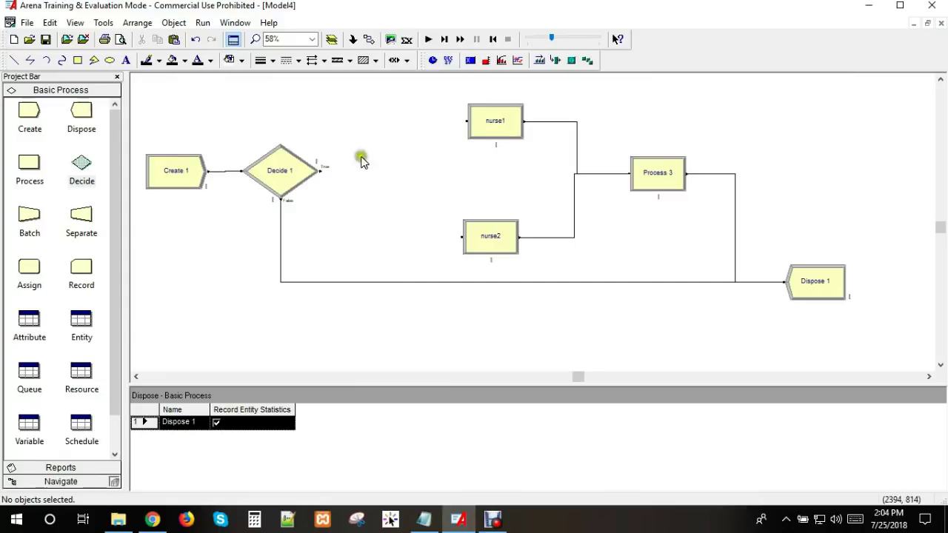
pyautogui.click(486, 125)
pyautogui.moveTo(487, 125); pyautogui.dragTo(503, 128)
pyautogui.moveTo(497, 235); pyautogui.dragTo(519, 236)
pyautogui.click(517, 235)
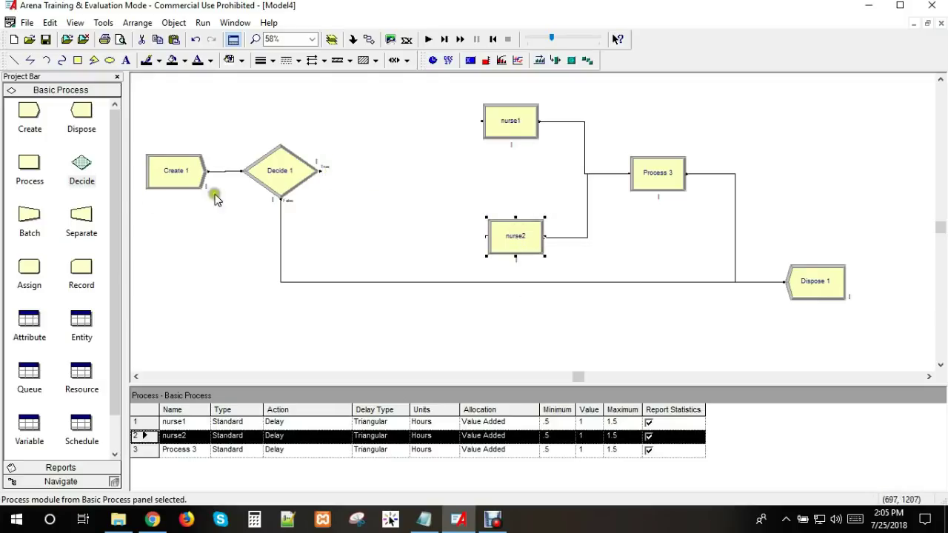
# - Add a Decide 2 module just right of Decide 1
pyautogui.moveTo(81, 164); pyautogui.dragTo(379, 172)
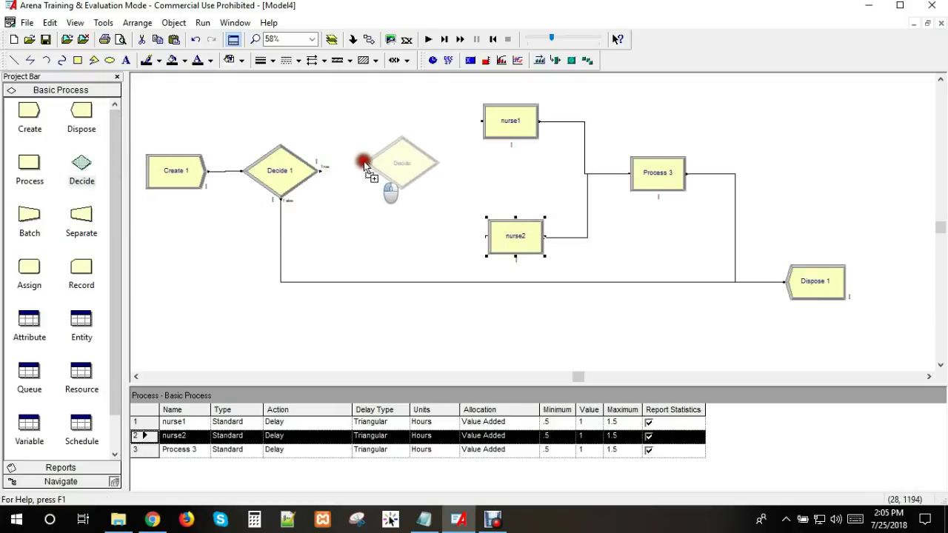
pyautogui.moveTo(379, 172); pyautogui.dragTo(358, 171)
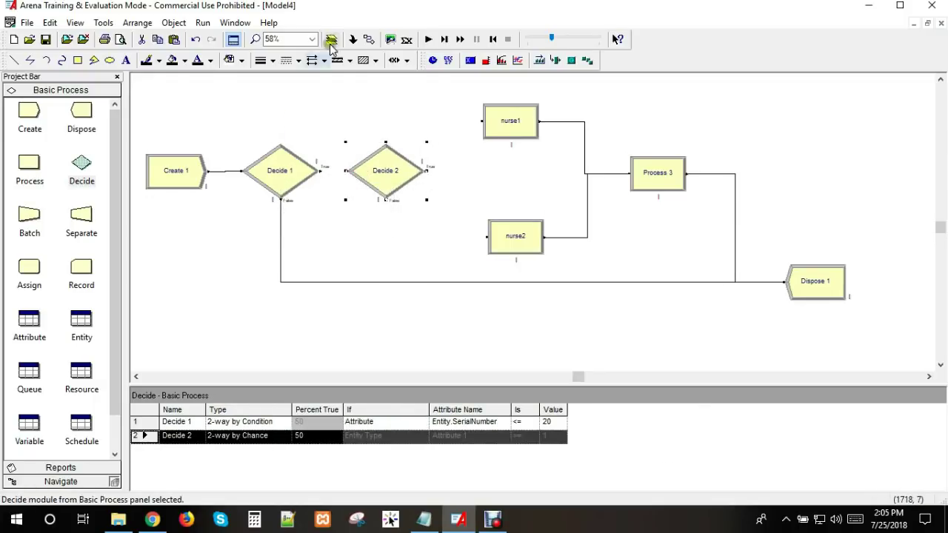
pyautogui.click(369, 39)
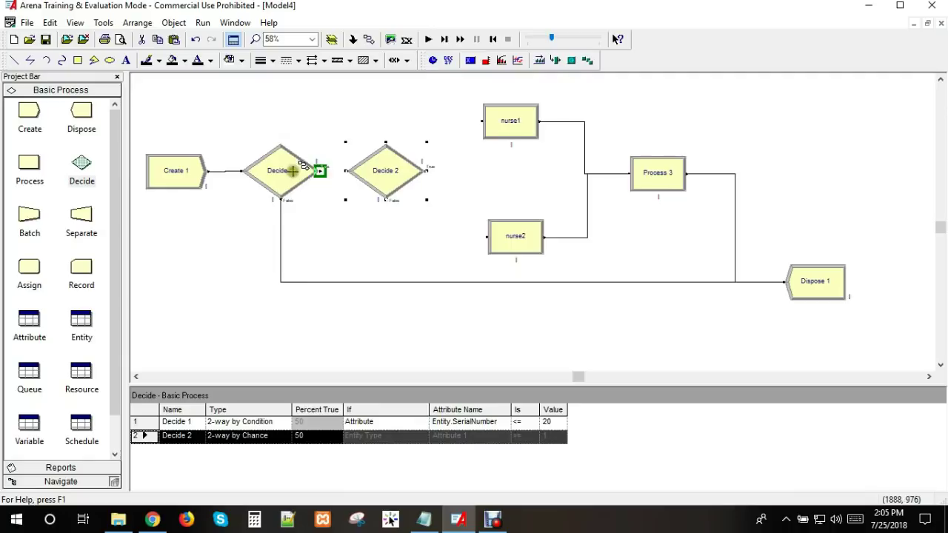
# - Link Decide 1's True exit into Decide 2's entry point
pyautogui.click(326, 166)
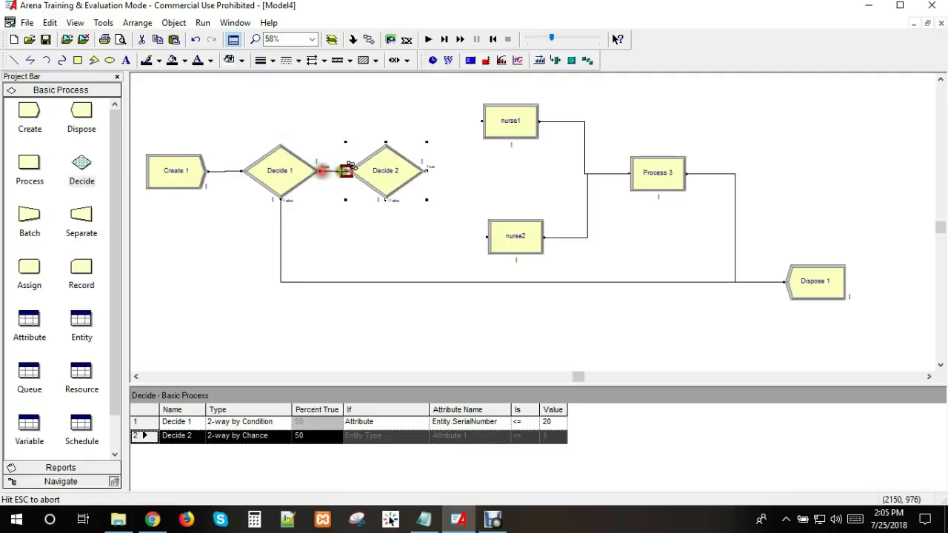
pyautogui.click(387, 180)
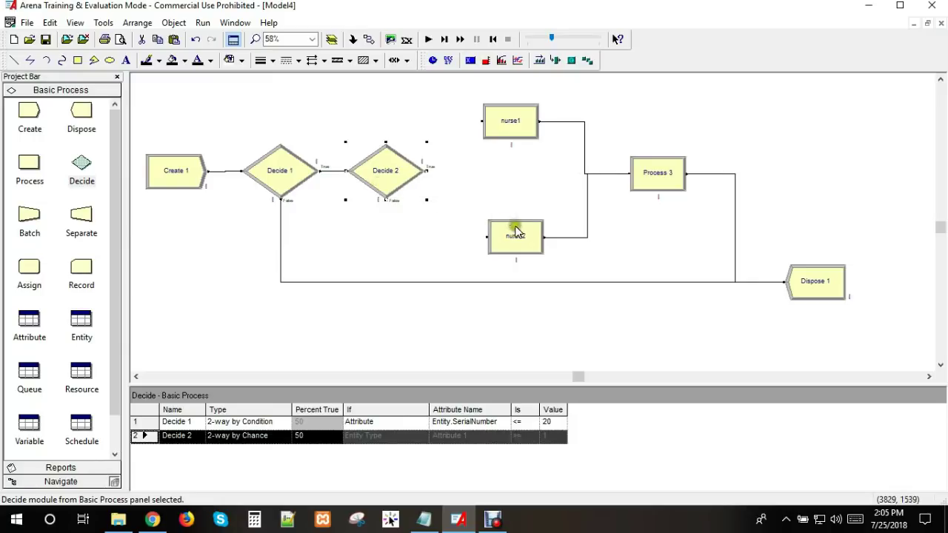
pyautogui.doubleClick(385, 170)
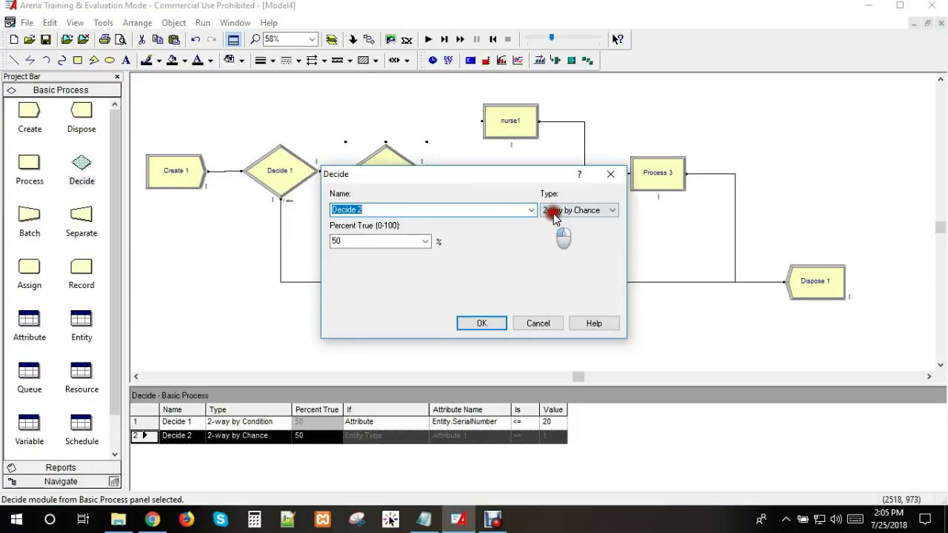
# - Switch Decide 2's type to 2-way by Condition
pyautogui.click(563, 213)
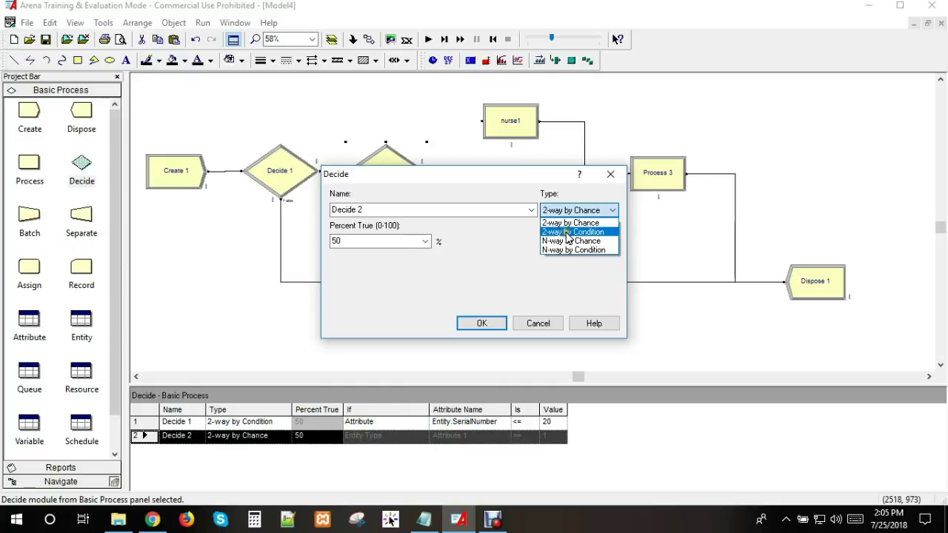
pyautogui.click(460, 180)
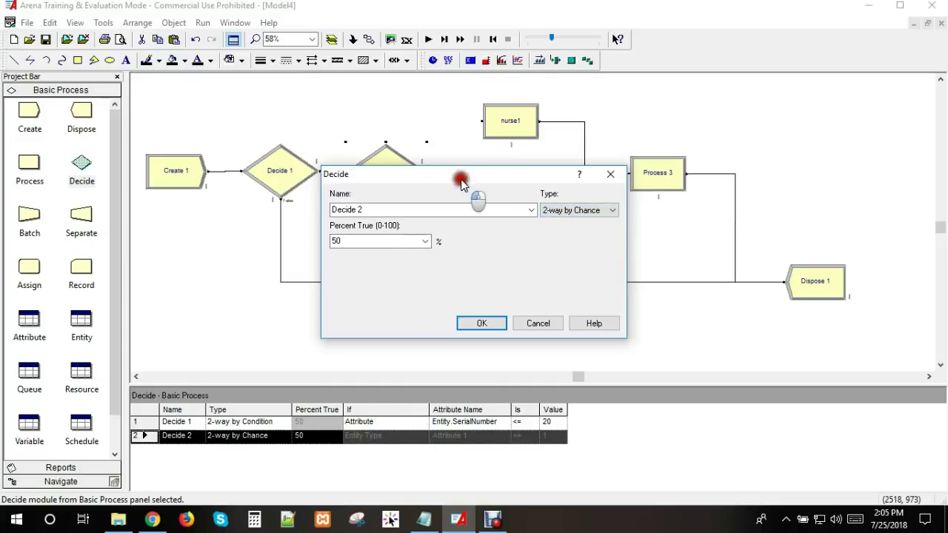
pyautogui.moveTo(460, 181); pyautogui.dragTo(499, 169)
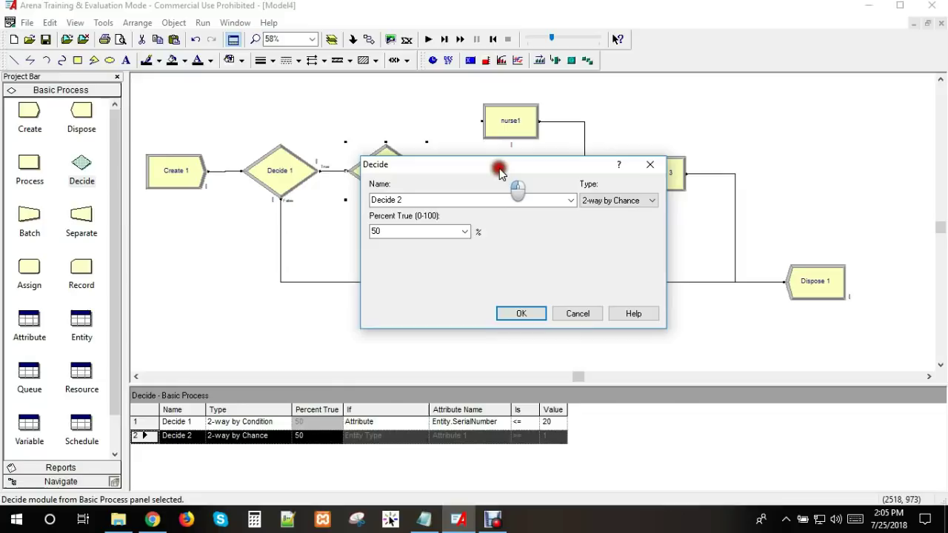
pyautogui.click(396, 232)
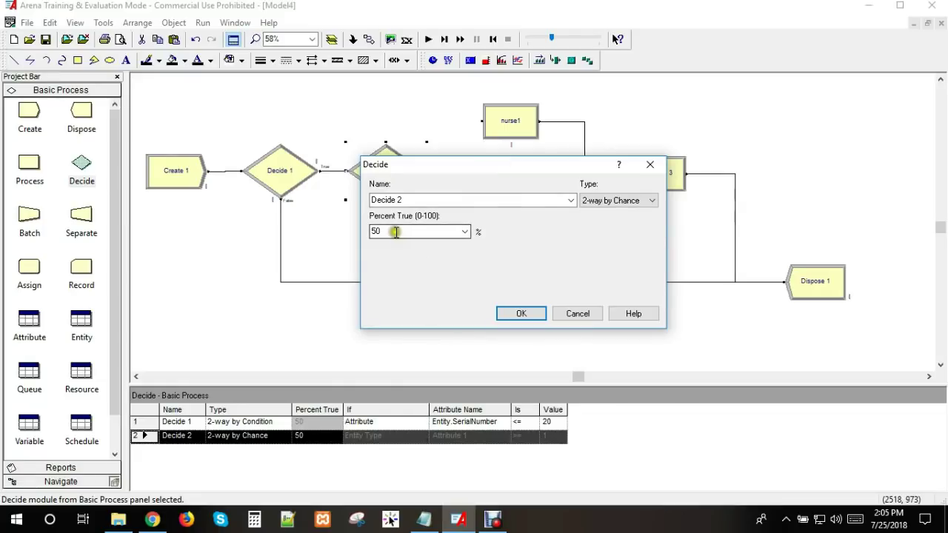
pyautogui.click(615, 200)
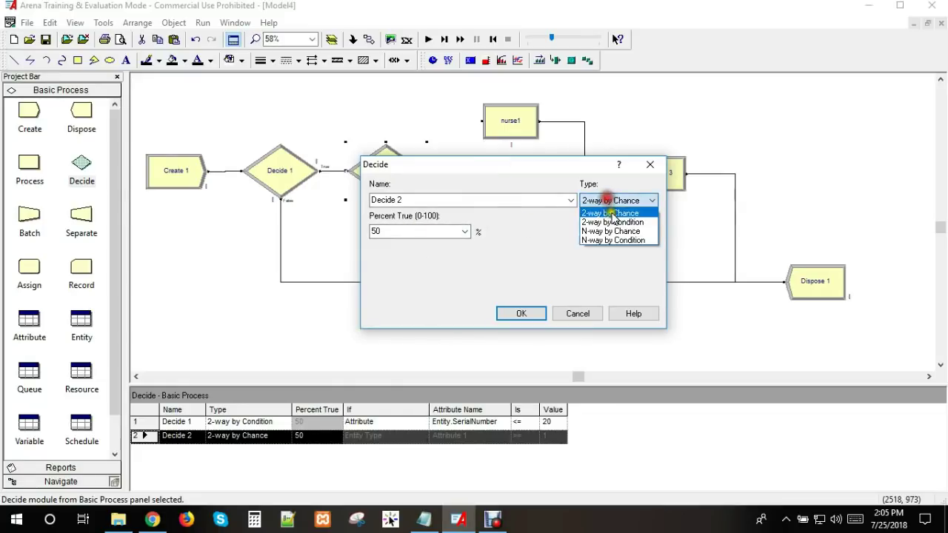
pyautogui.click(615, 223)
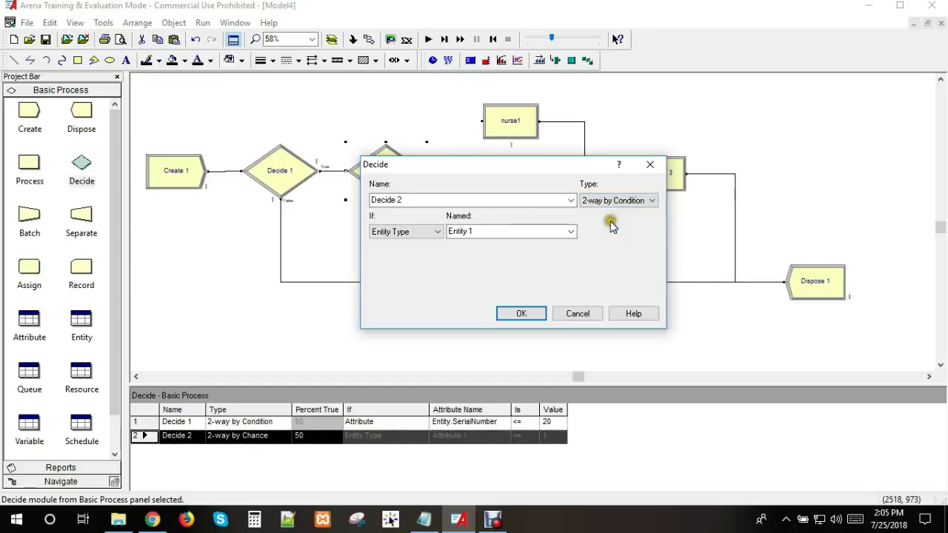
# - Set the condition to Attribute Entity.SerialNumber <= 12 and confirm
pyautogui.click(382, 232)
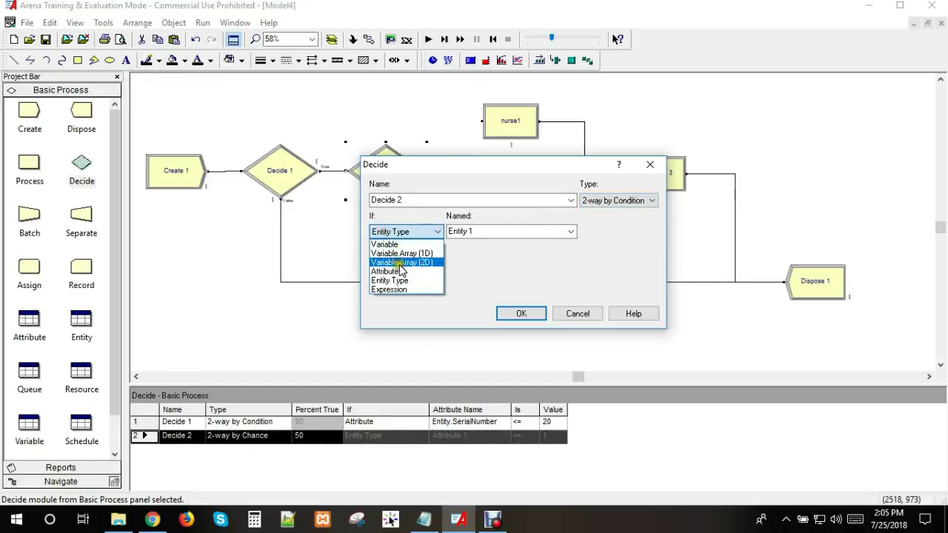
pyautogui.click(401, 271)
pyautogui.click(571, 232)
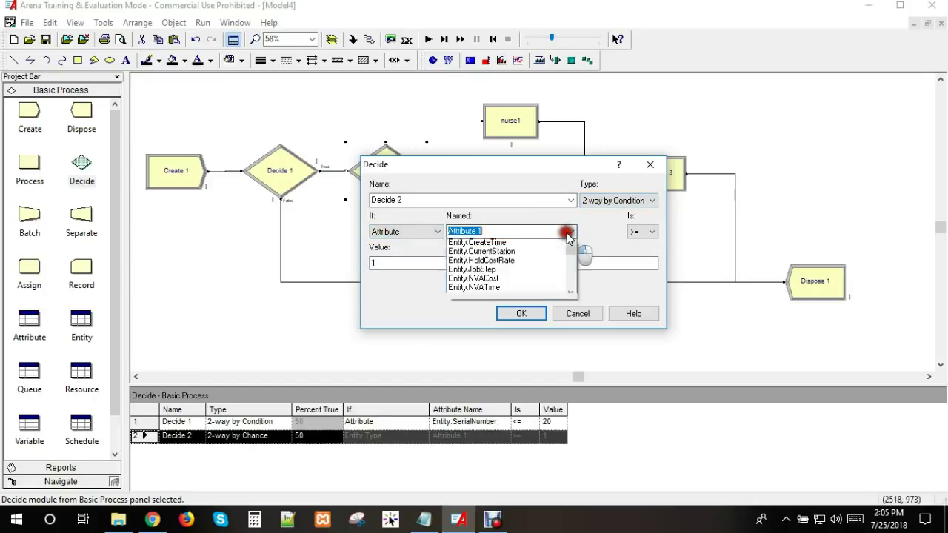
pyautogui.scroll(-1, 511, 274)
pyautogui.scroll(-1, 511, 276)
pyautogui.scroll(-1, 511, 276)
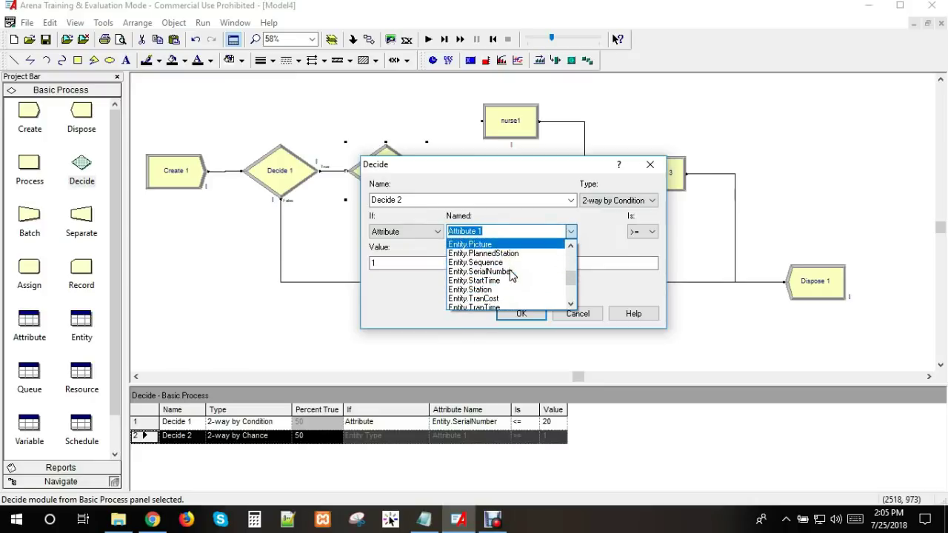
pyautogui.click(509, 272)
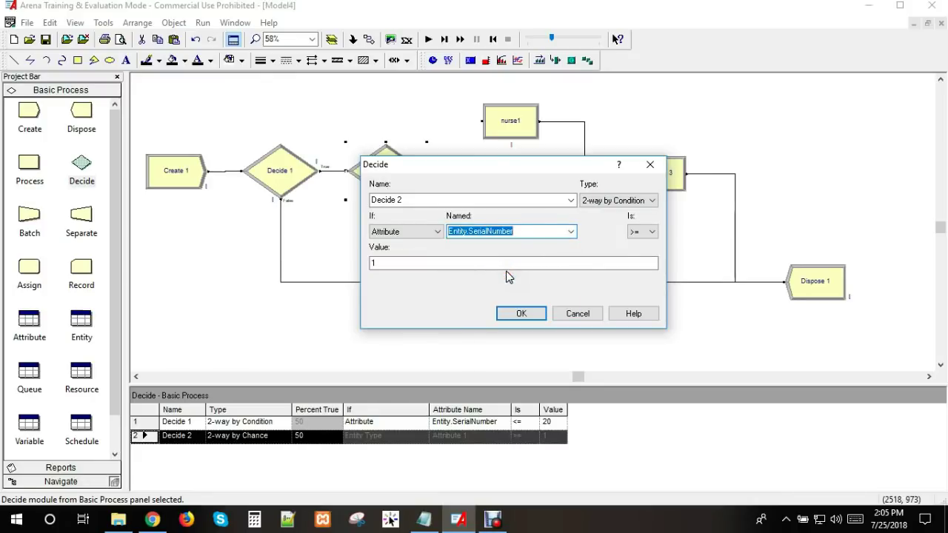
pyautogui.click(421, 264)
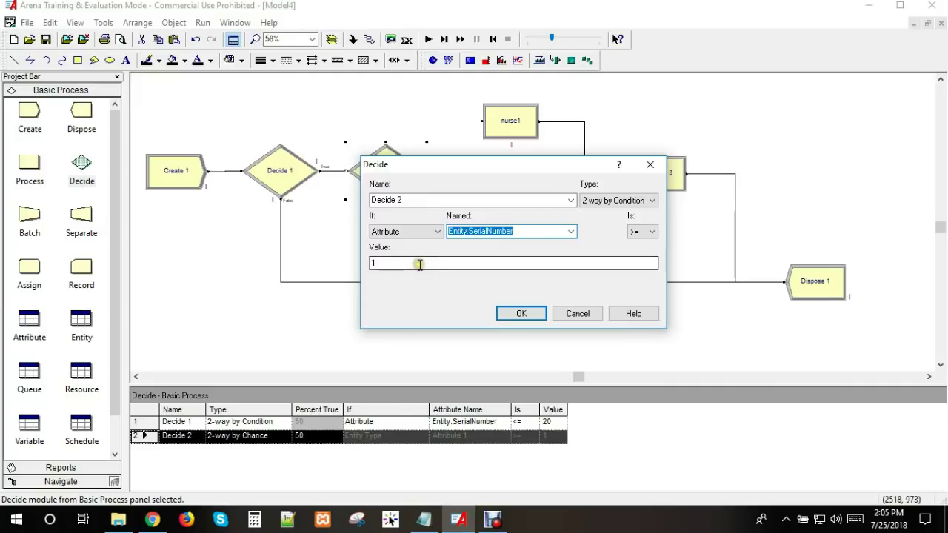
pyautogui.moveTo(419, 263); pyautogui.dragTo(337, 266)
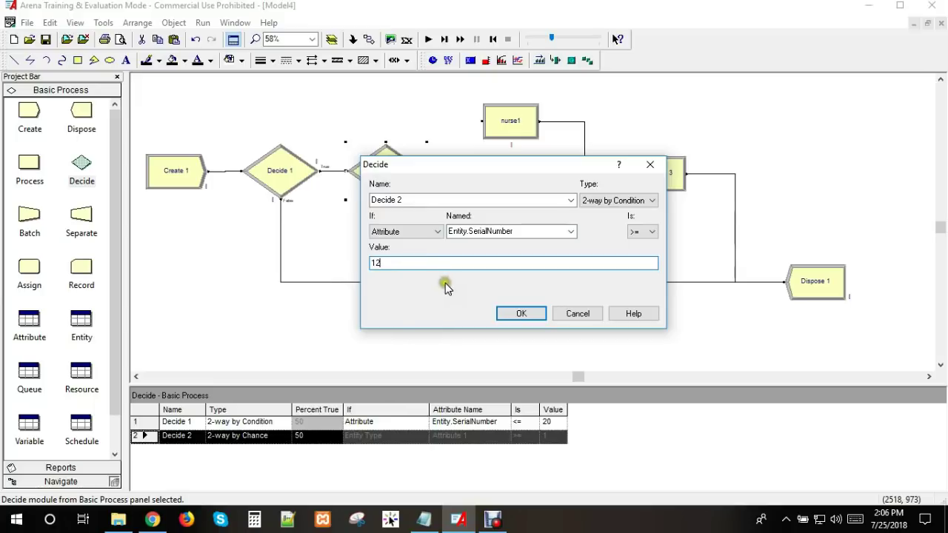
pyautogui.click(646, 234)
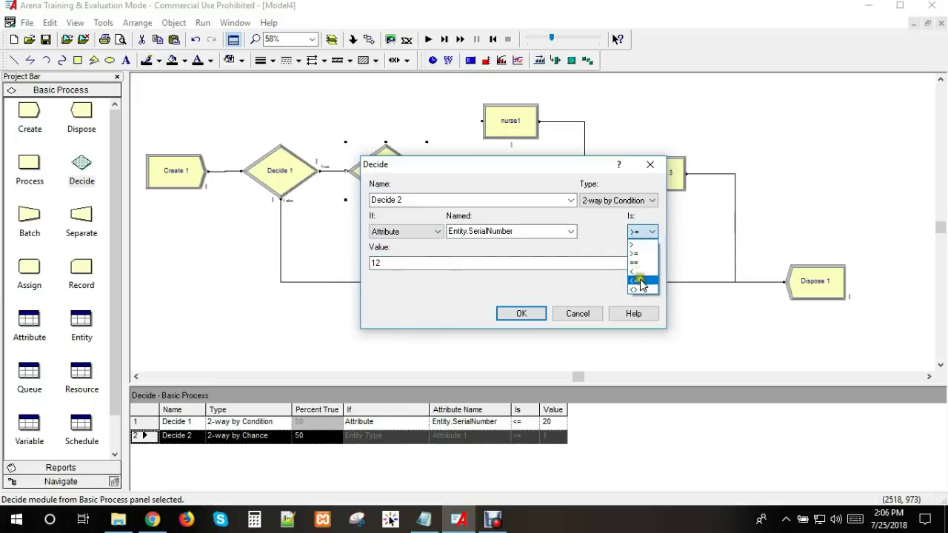
pyautogui.click(640, 276)
pyautogui.click(510, 313)
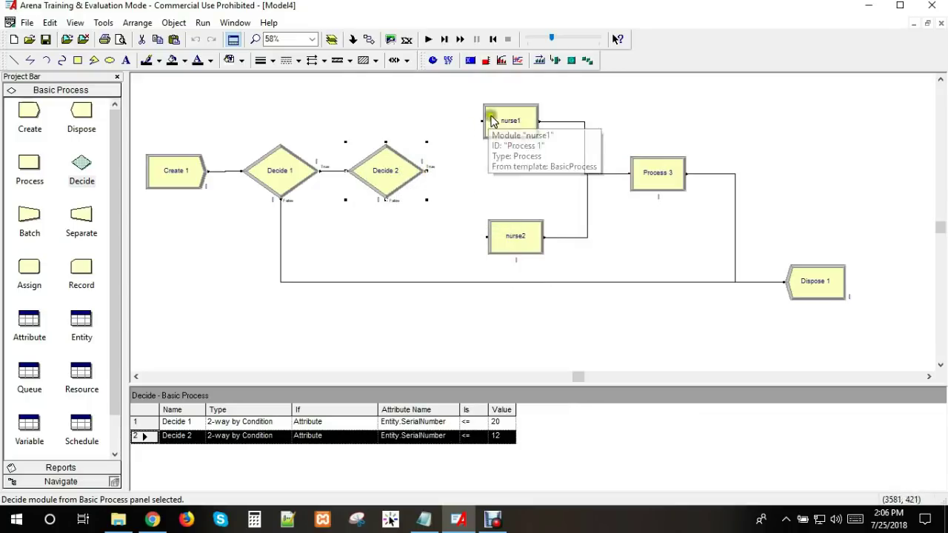
# - Connect Decide 2's True exit to nurse1
pyautogui.click(369, 41)
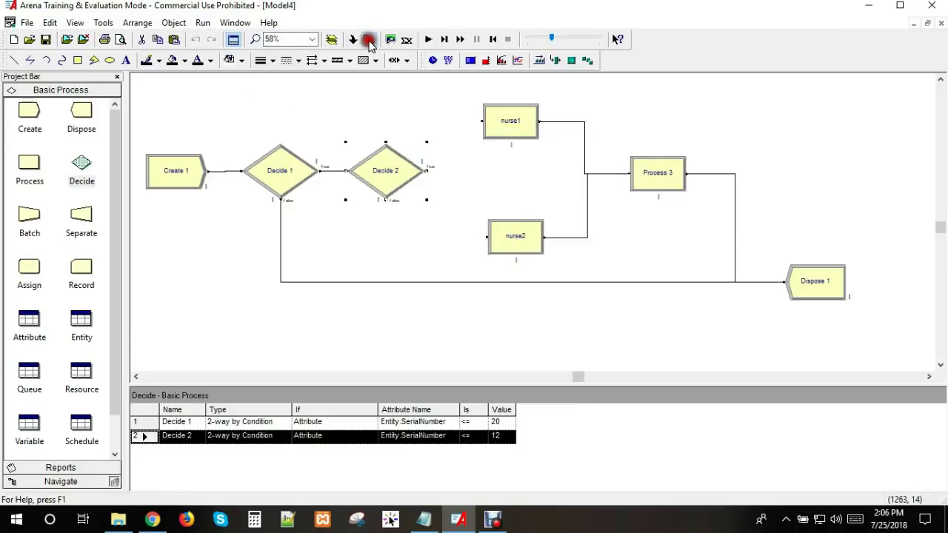
pyautogui.click(426, 172)
pyautogui.click(483, 120)
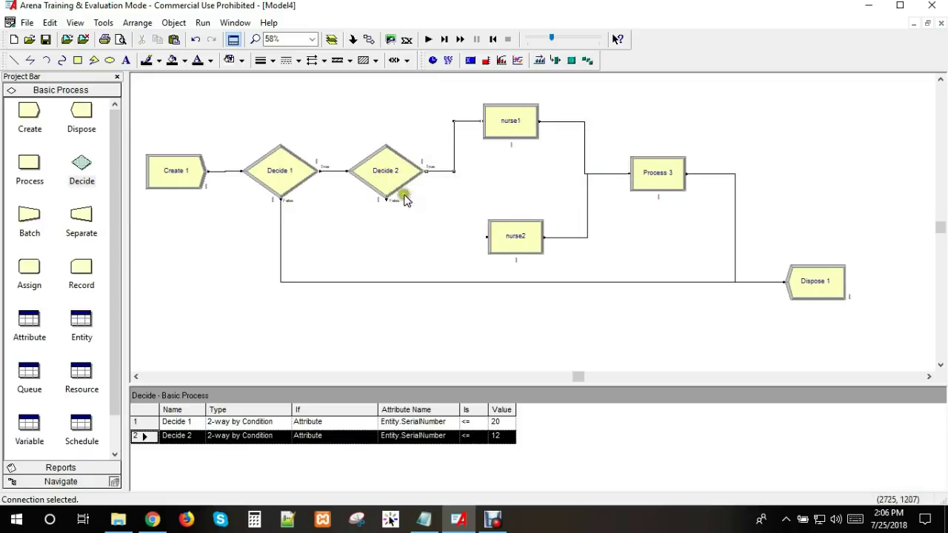
# - Connect Decide 2's False exit to nurse2
pyautogui.click(392, 60)
pyautogui.click(385, 200)
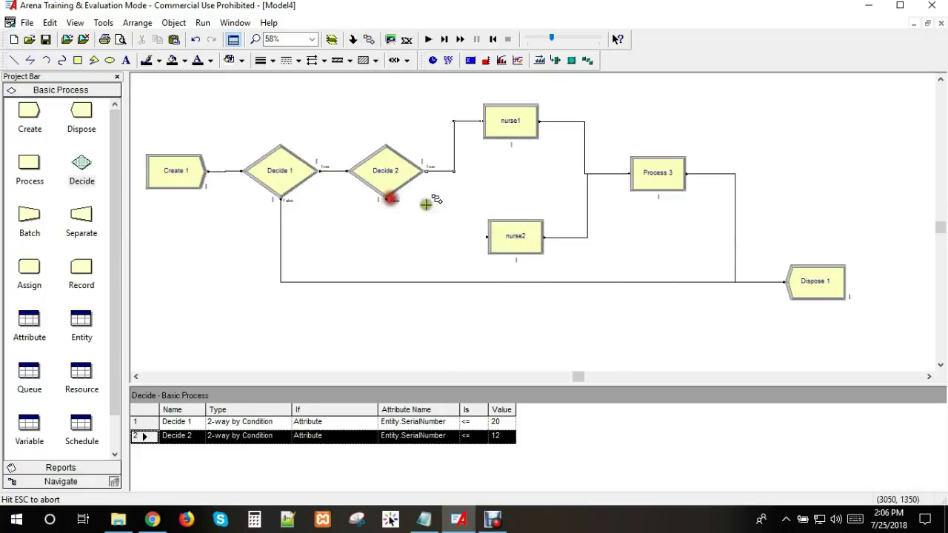
pyautogui.click(486, 237)
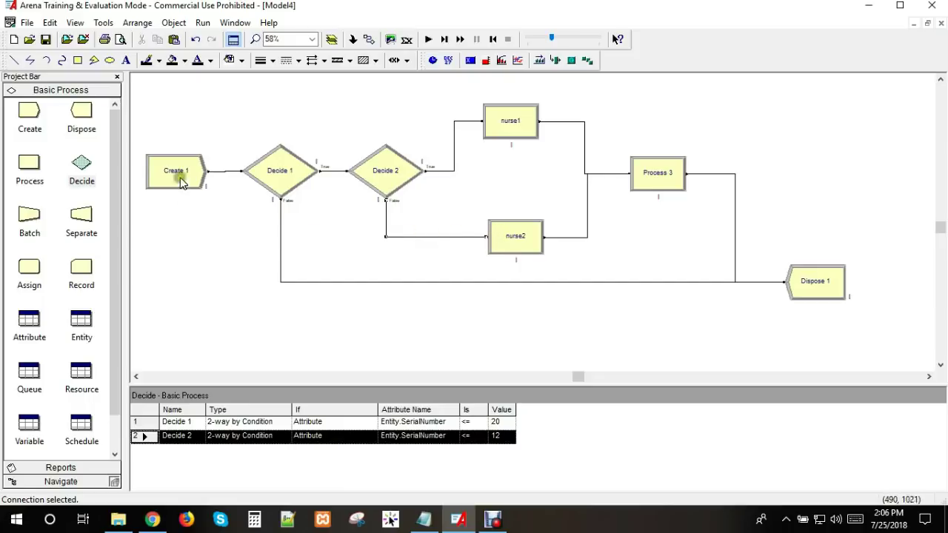
pyautogui.moveTo(175, 171)
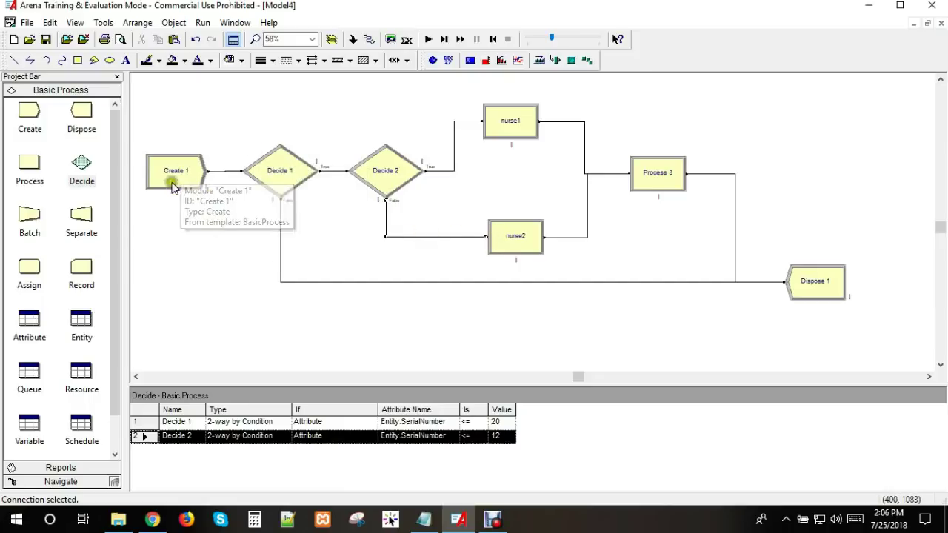
pyautogui.click(171, 172)
# - Enter 'arrival' as Create 1's module name and confirm
pyautogui.doubleClick(172, 174)
pyautogui.write('arrival')
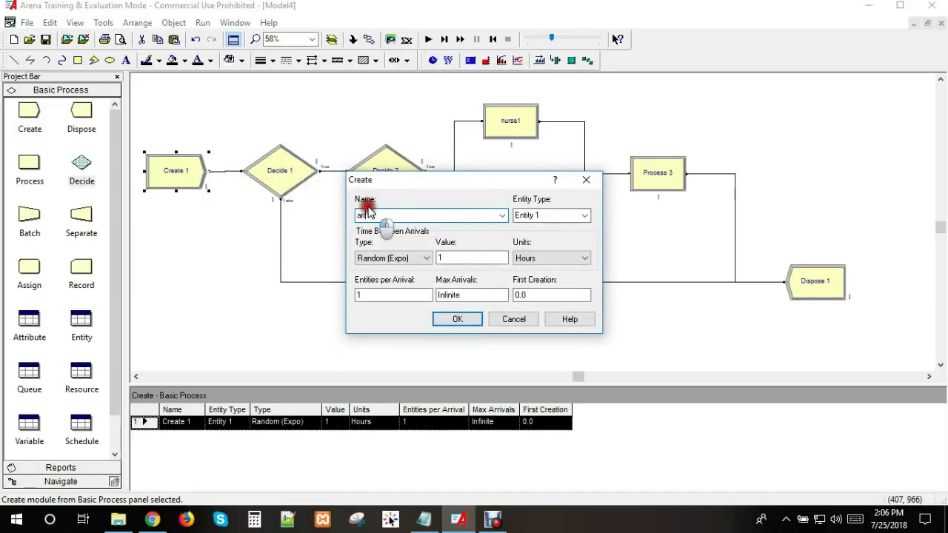
pyautogui.click(462, 319)
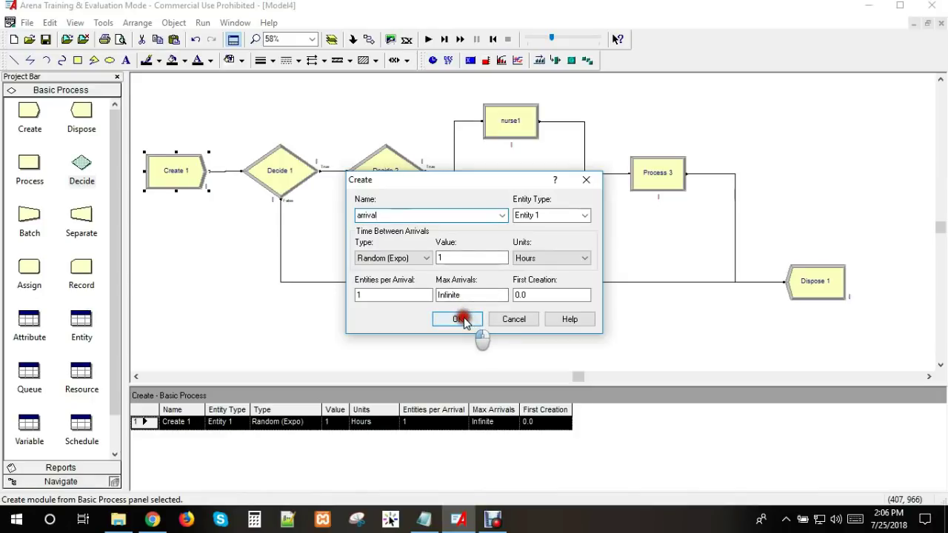
pyautogui.click(462, 319)
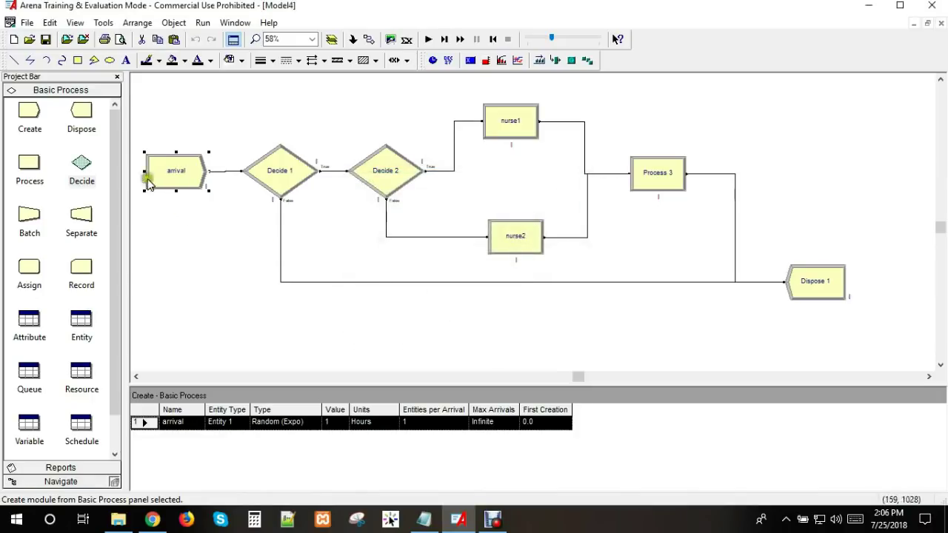
pyautogui.click(279, 177)
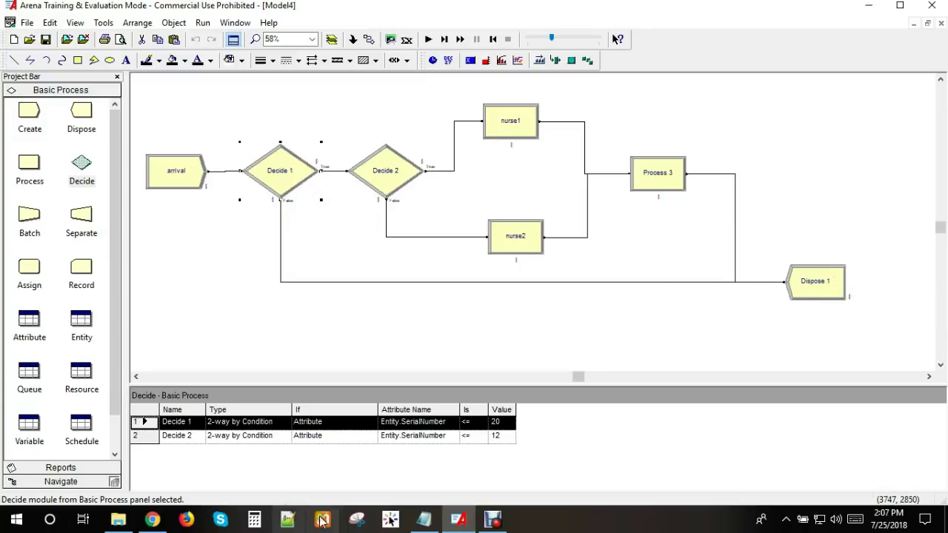
pyautogui.click(424, 520)
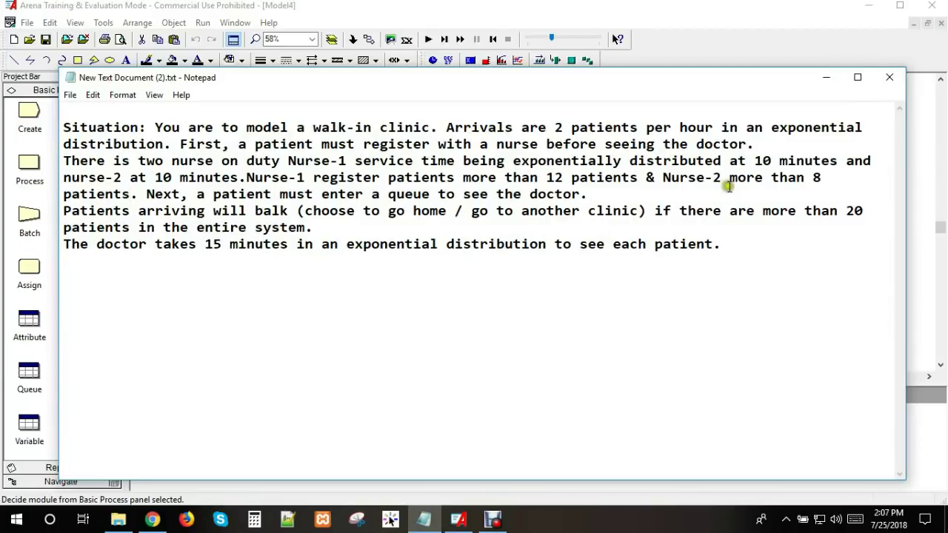
pyautogui.click(854, 212)
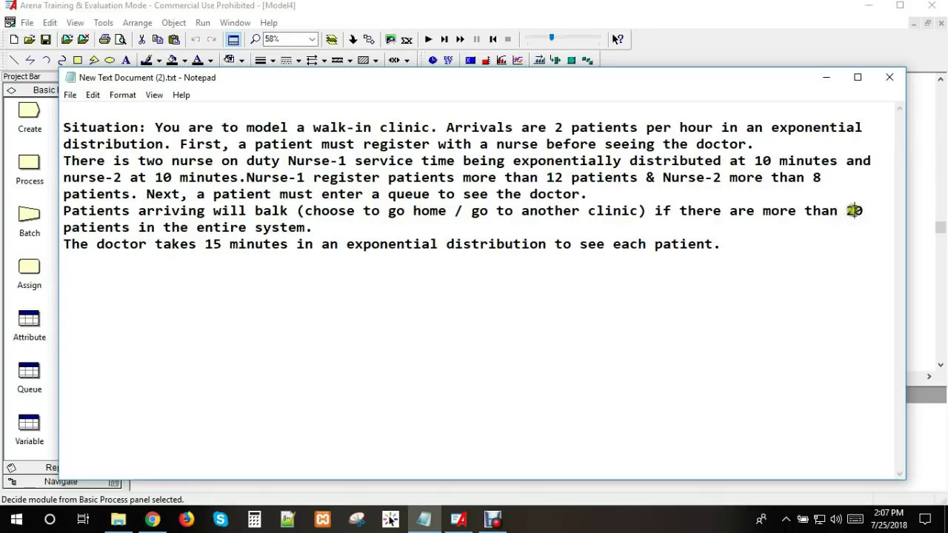
pyautogui.click(826, 76)
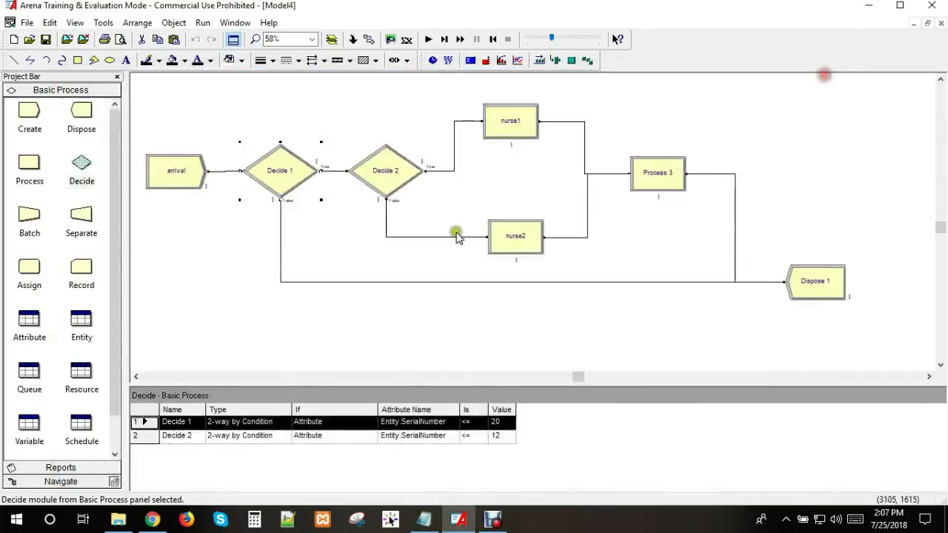
pyautogui.click(281, 172)
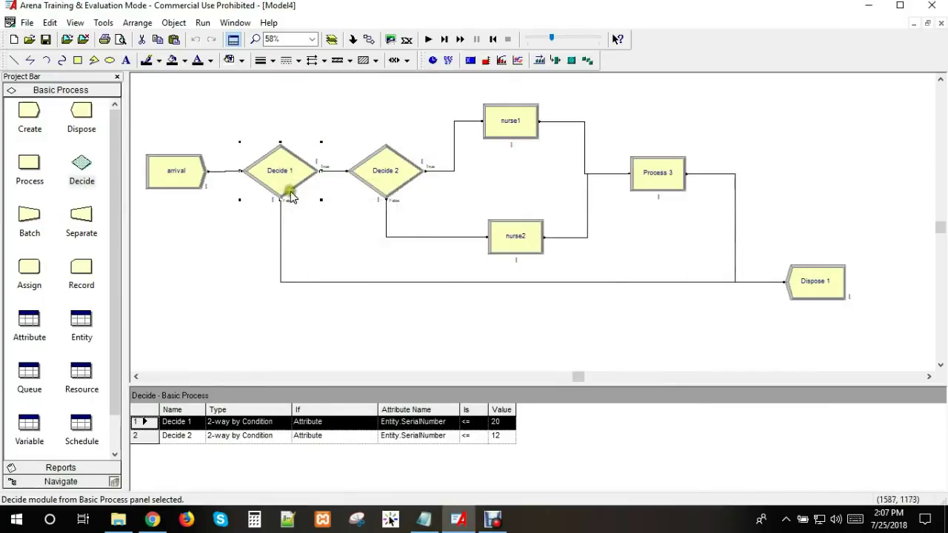
# - Review Decide 2's settings and keep its value at 12
pyautogui.click(387, 172)
pyautogui.click(386, 172)
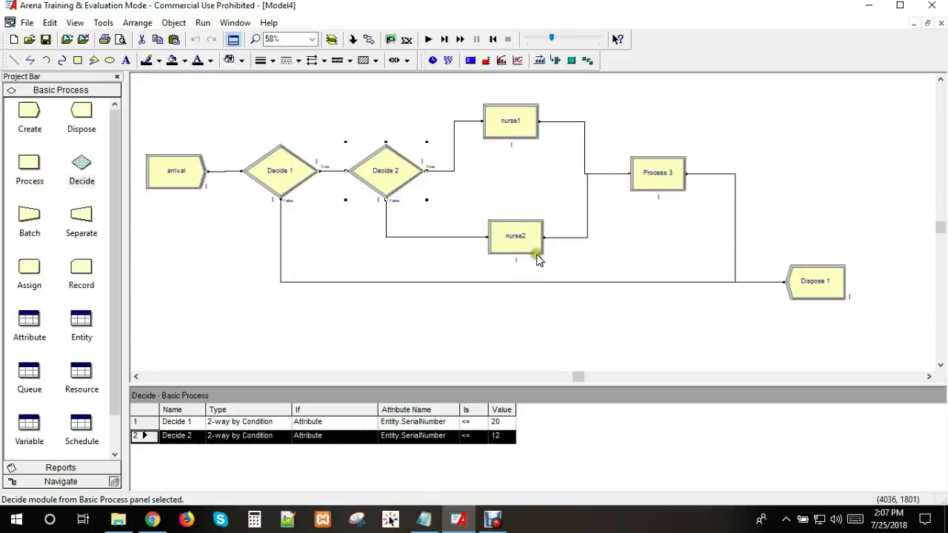
pyautogui.click(393, 173)
pyautogui.doubleClick(393, 174)
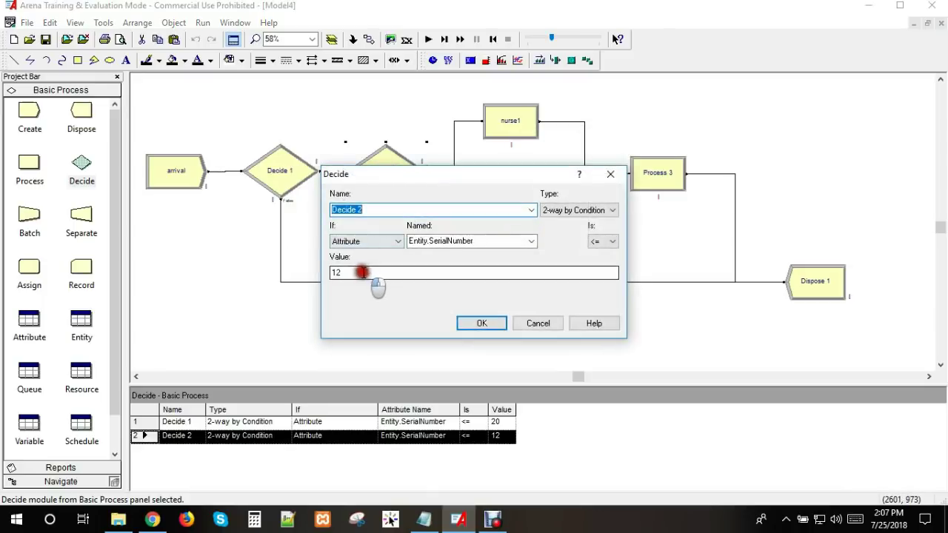
pyautogui.click(488, 325)
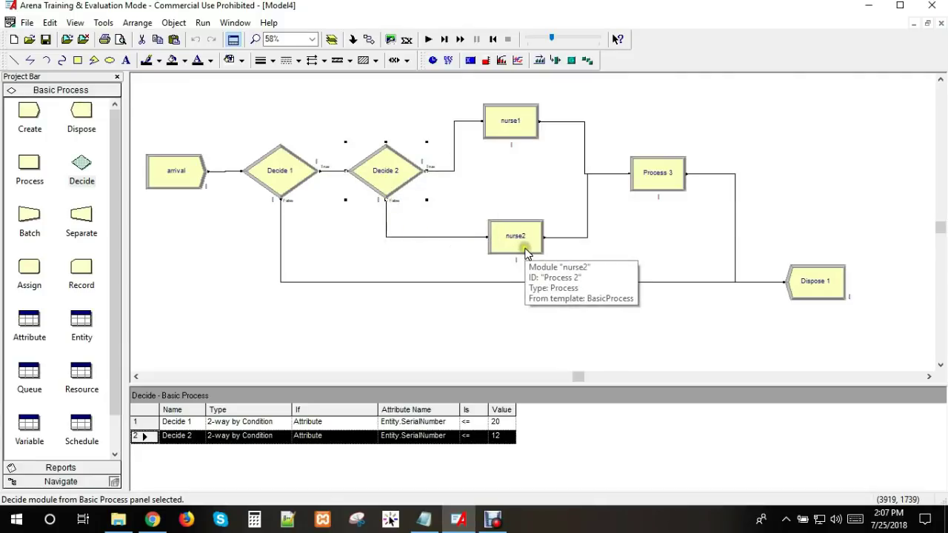
# - Nudge nurse2 slightly left and reopen the clinic problem description
pyautogui.moveTo(524, 249); pyautogui.dragTo(519, 244)
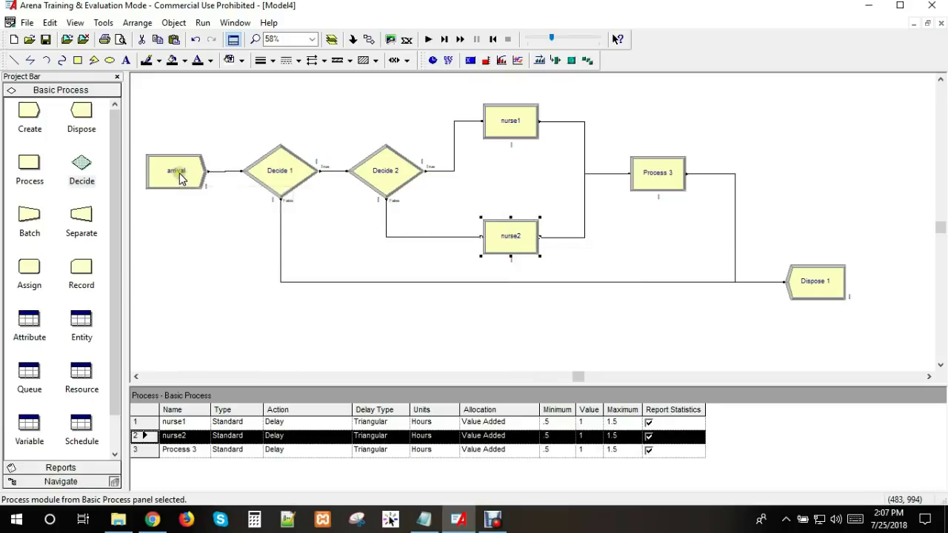
pyautogui.click(337, 175)
pyautogui.click(436, 525)
# - Check the 2-patients-per-hour arrival rate in the notes and open the arrival settings
pyautogui.click(569, 127)
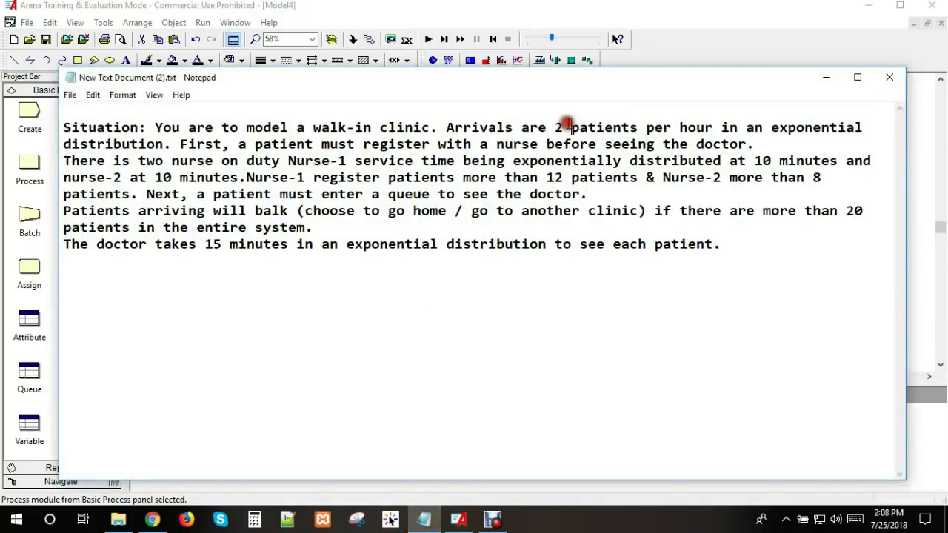
pyautogui.click(424, 521)
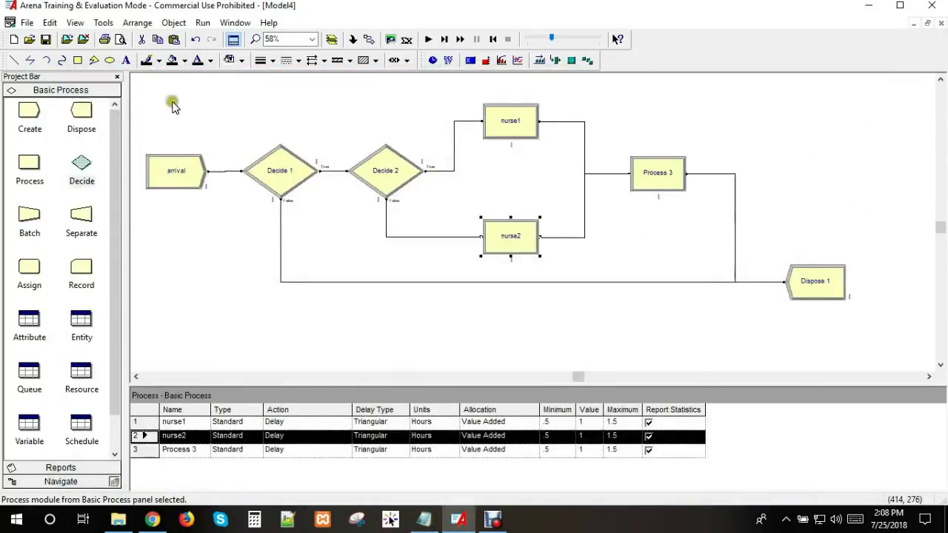
pyautogui.doubleClick(177, 169)
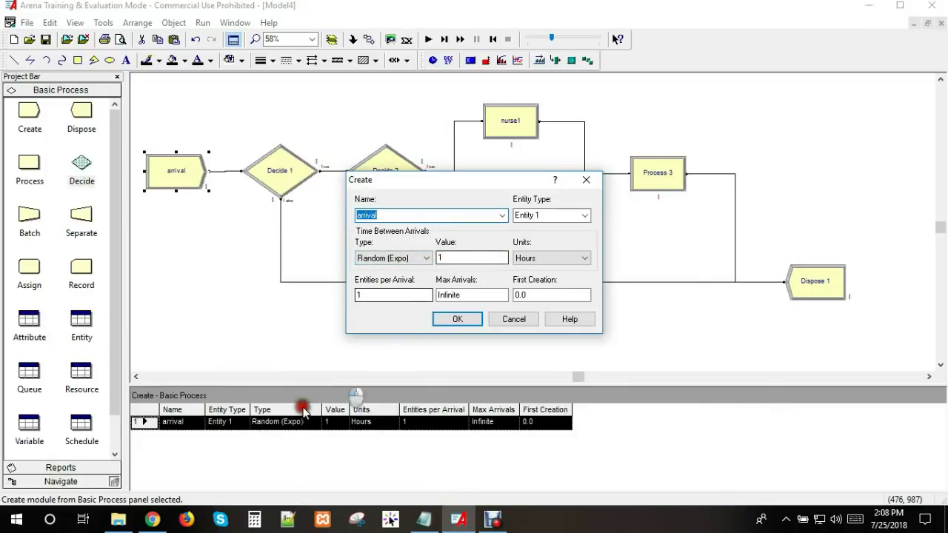
pyautogui.click(424, 520)
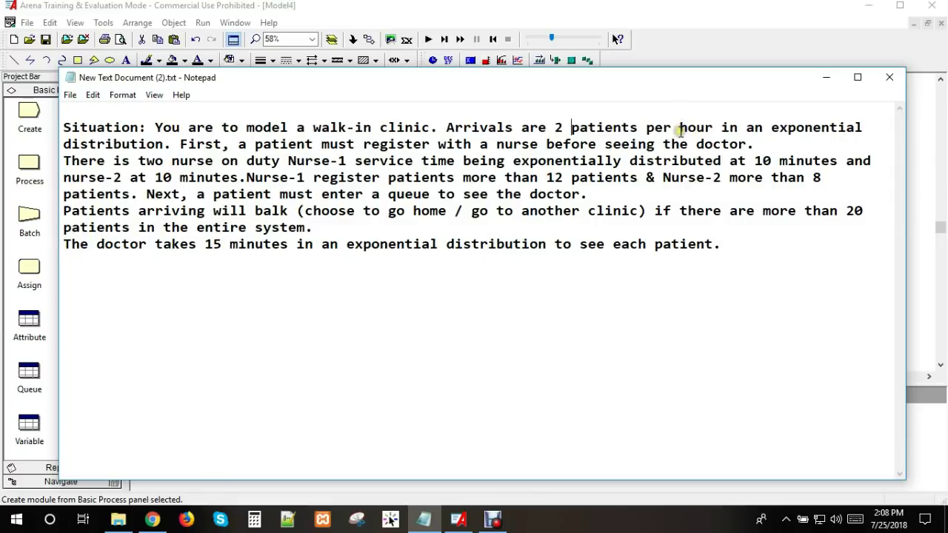
pyautogui.click(426, 515)
# - Try switching the arrival interval units between minutes and hours
pyautogui.click(411, 259)
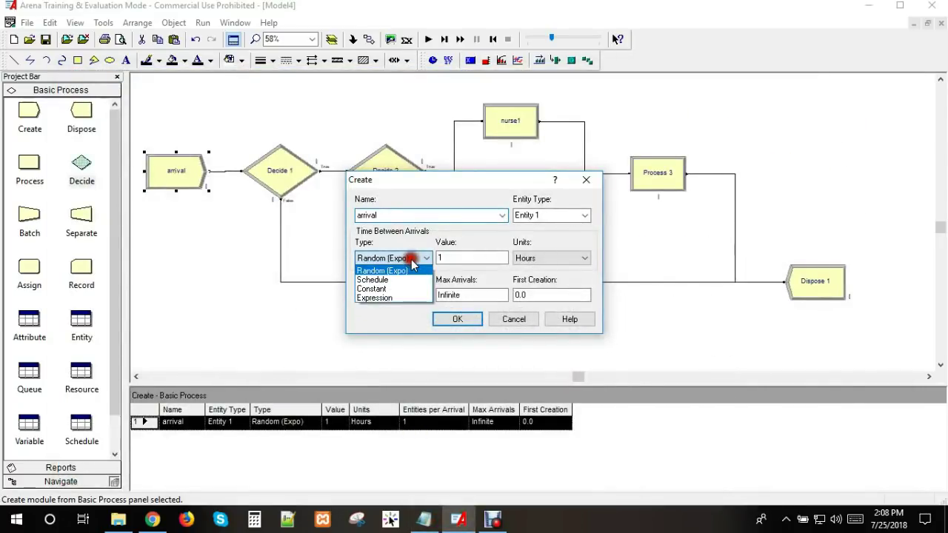
pyautogui.doubleClick(438, 258)
pyautogui.write('30')
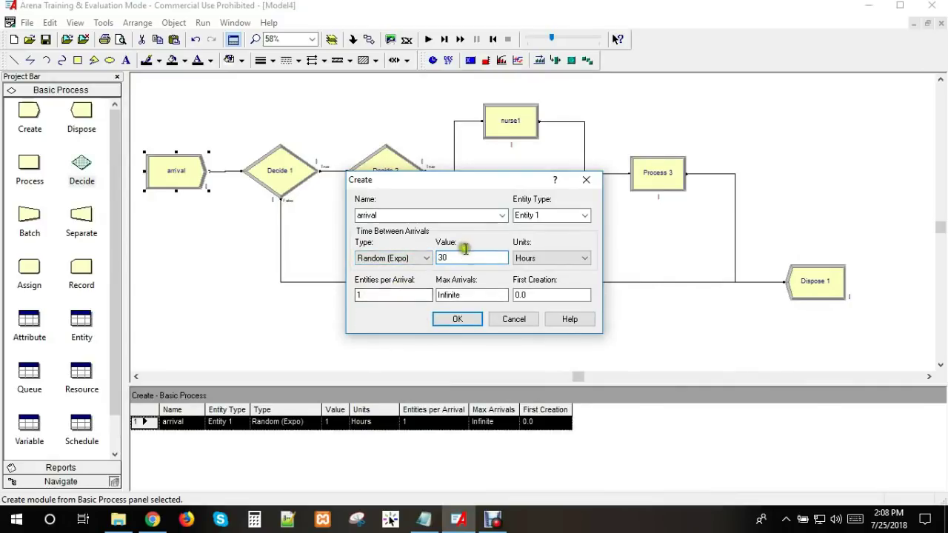
pyautogui.click(361, 295)
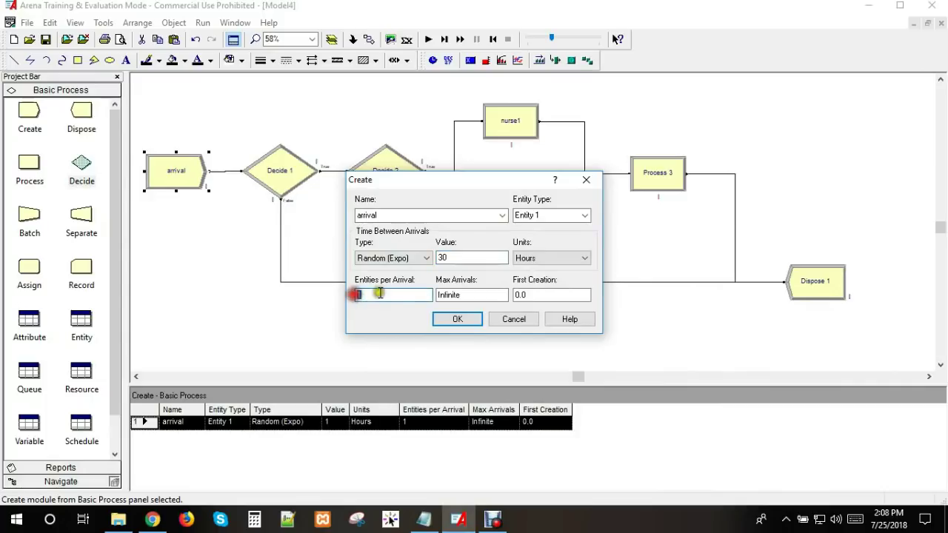
pyautogui.click(536, 256)
pyautogui.click(546, 281)
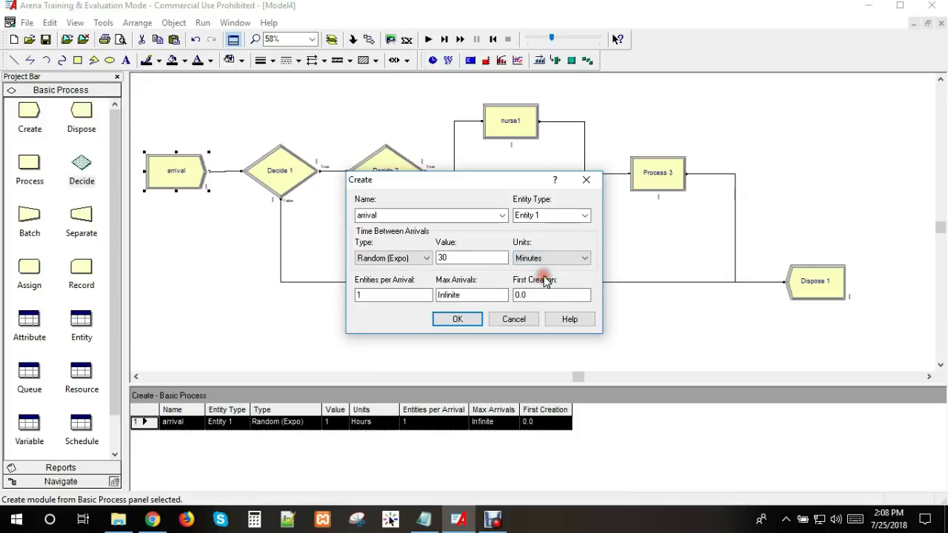
pyautogui.doubleClick(435, 257)
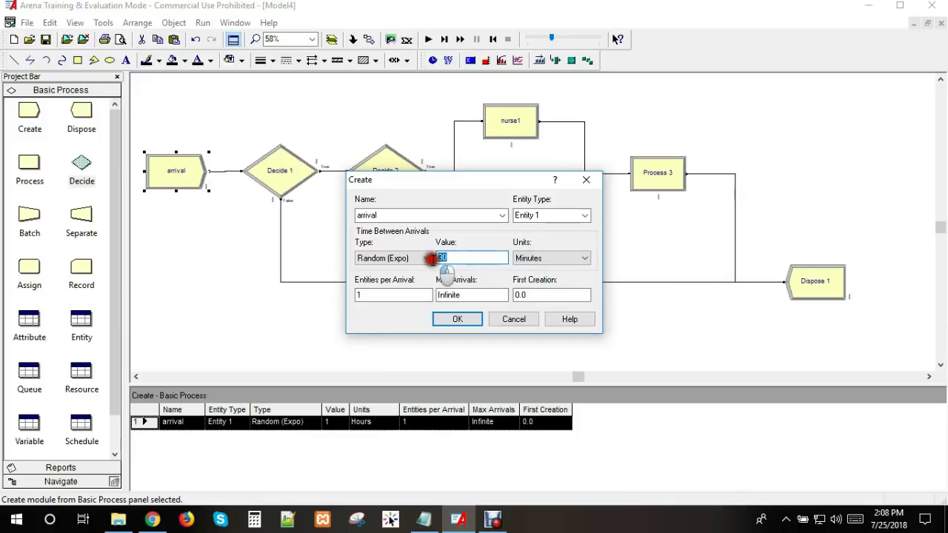
pyautogui.write('2')
pyautogui.click(569, 258)
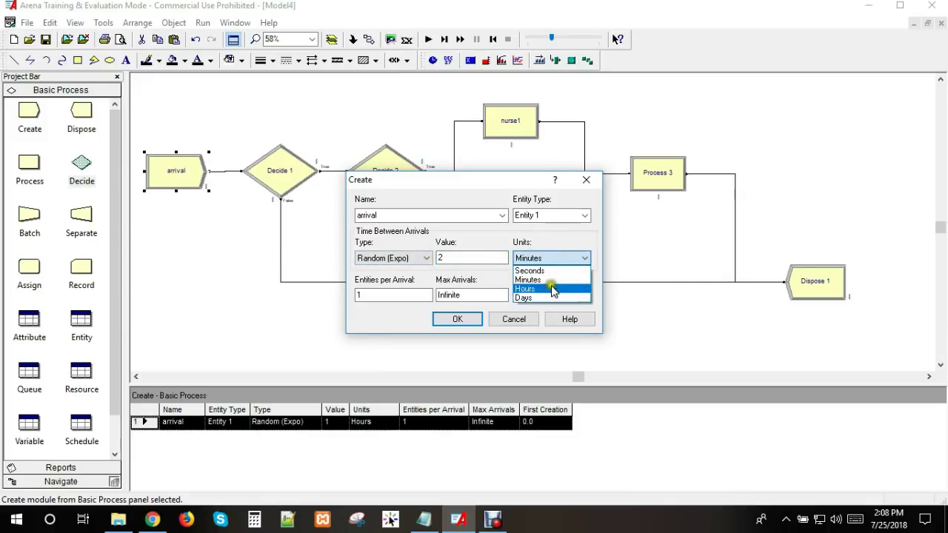
pyautogui.click(552, 289)
# - Set the exponential arrival interval to 30 minutes and confirm
pyautogui.click(448, 257)
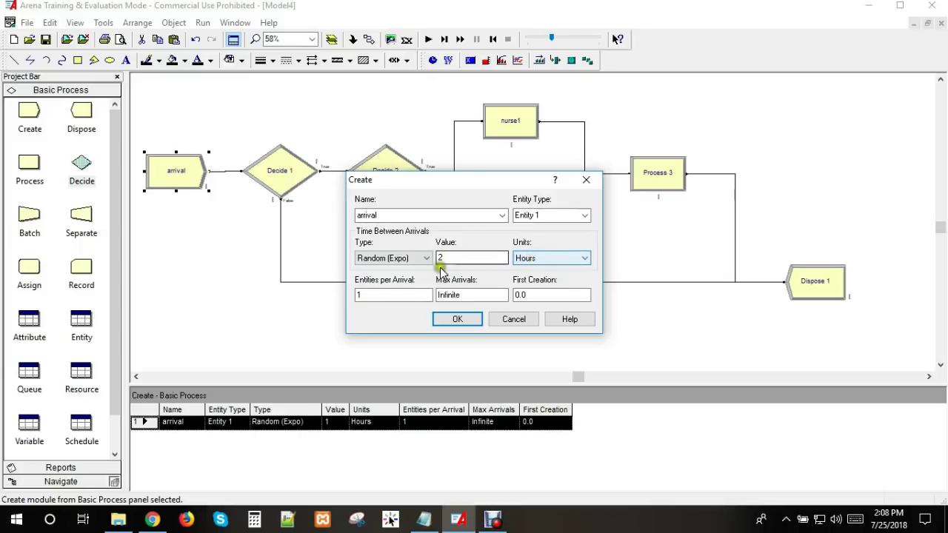
pyautogui.click(438, 257)
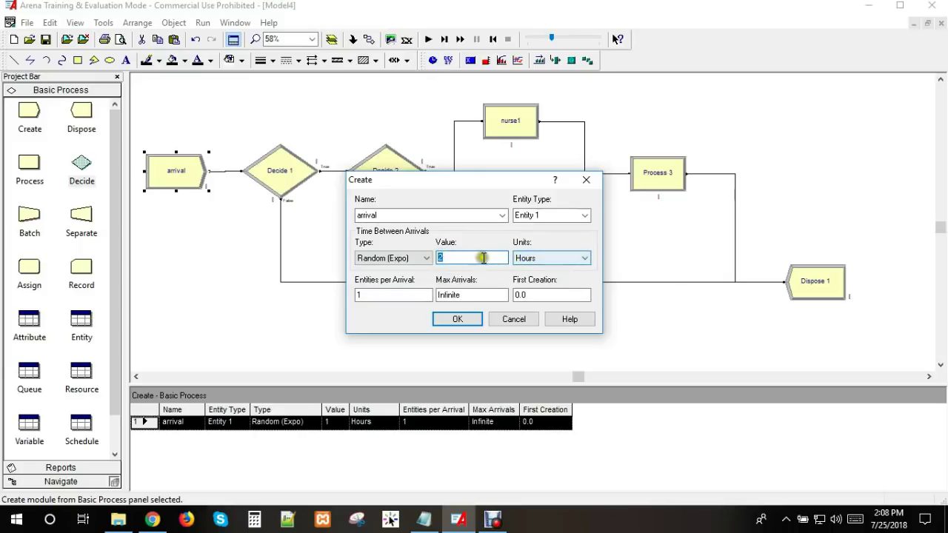
pyautogui.doubleClick(469, 257)
pyautogui.write('1')
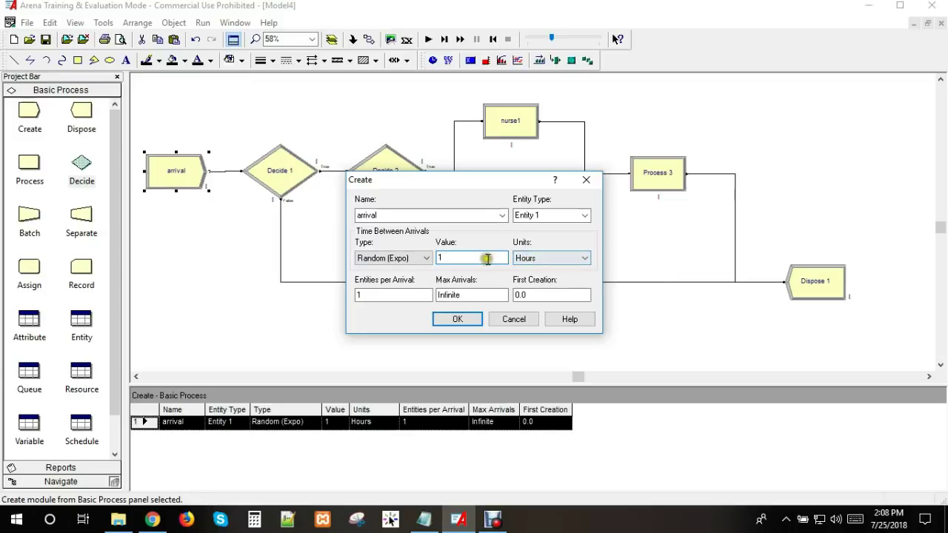
pyautogui.click(547, 258)
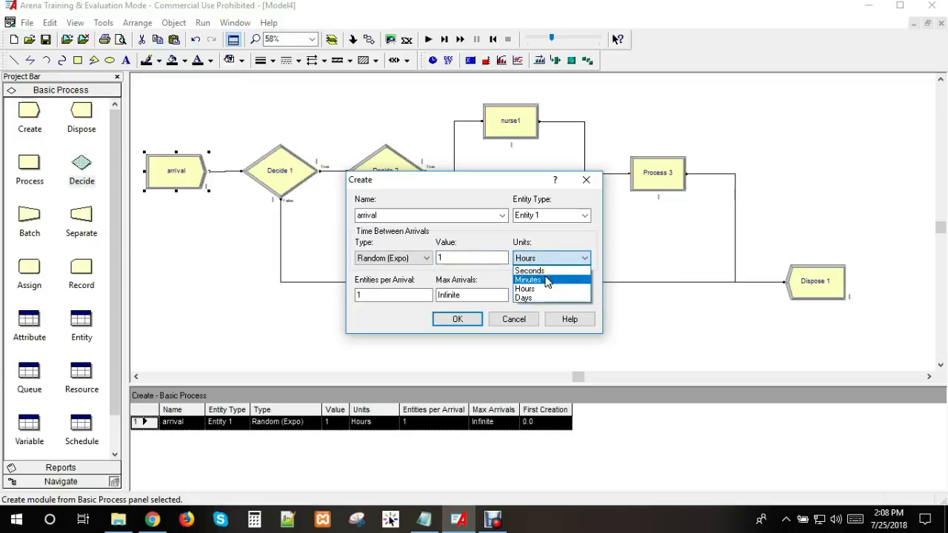
pyautogui.click(547, 280)
pyautogui.moveTo(448, 257); pyautogui.dragTo(426, 257)
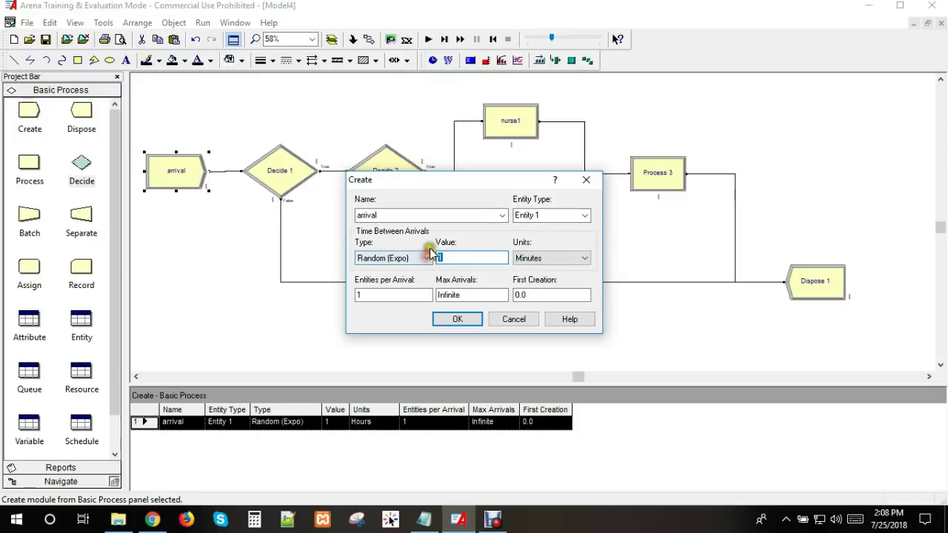
pyautogui.write('30')
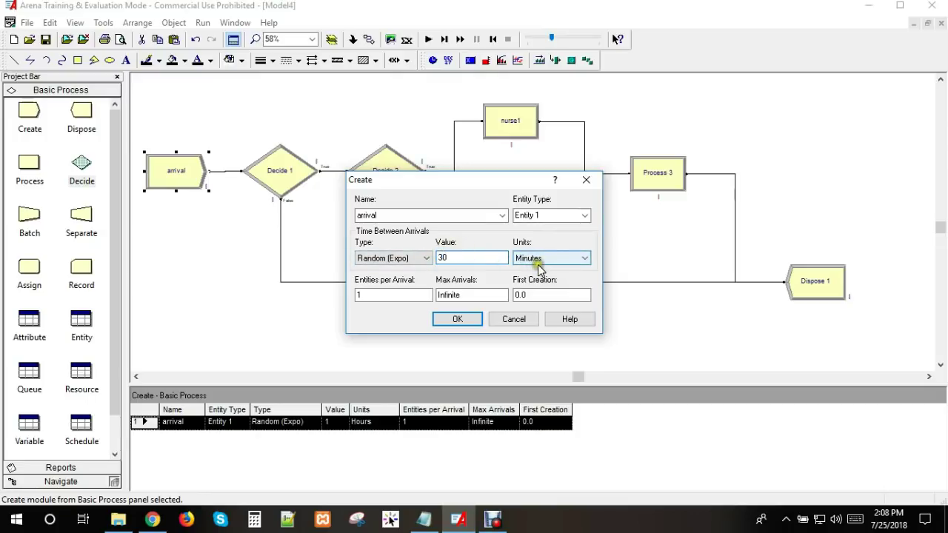
pyautogui.click(458, 319)
pyautogui.click(274, 178)
# - Leave Decide 1 unchanged, then set nurse1 to Seize Delay Release with Resource 1
pyautogui.doubleClick(274, 177)
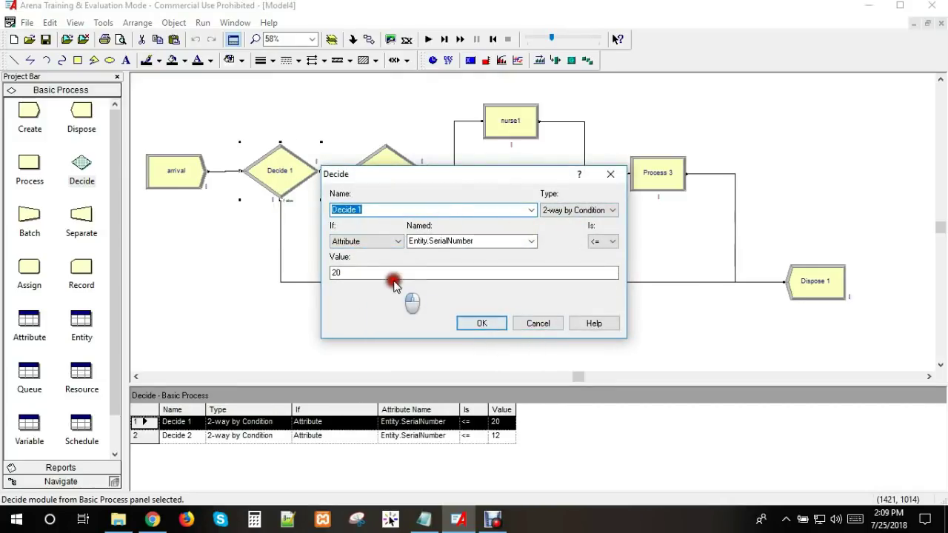
pyautogui.click(522, 323)
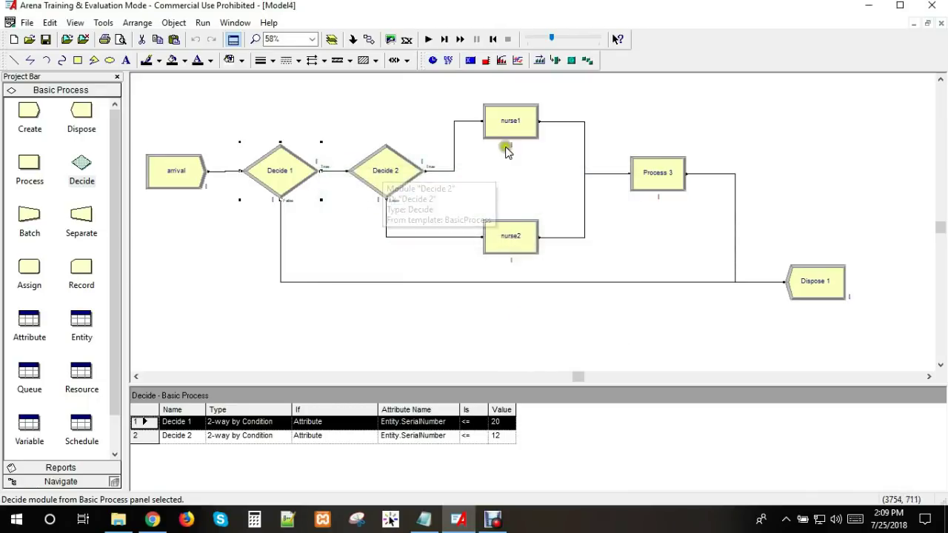
pyautogui.doubleClick(512, 123)
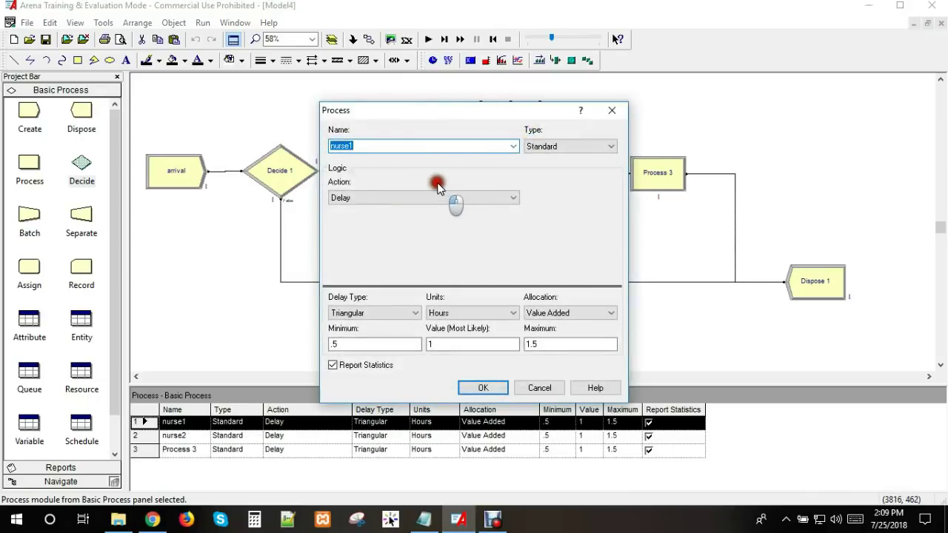
pyautogui.click(449, 200)
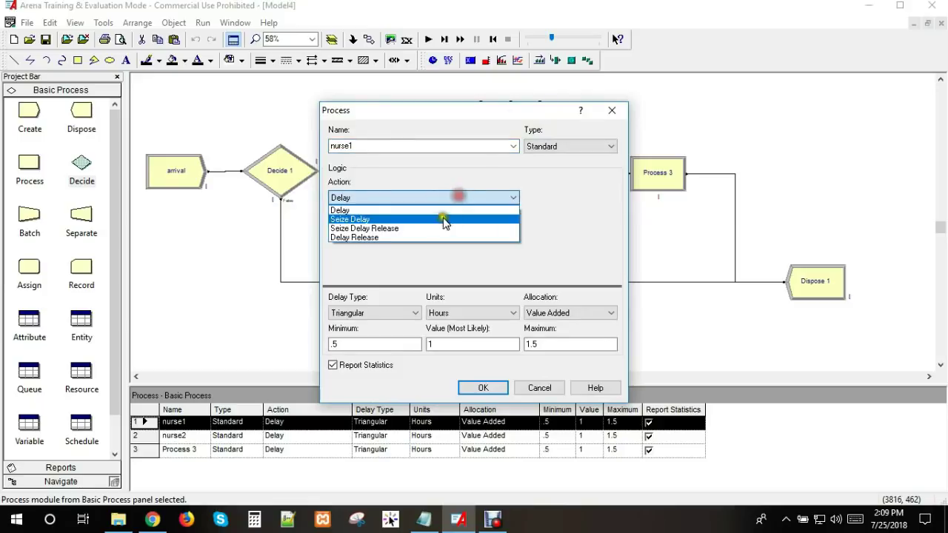
pyautogui.click(386, 229)
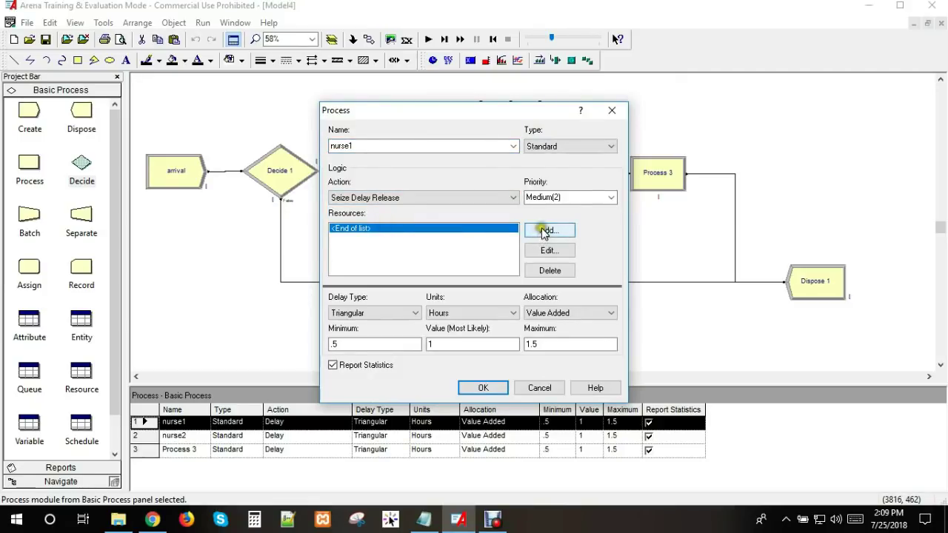
pyautogui.click(544, 231)
pyautogui.click(463, 309)
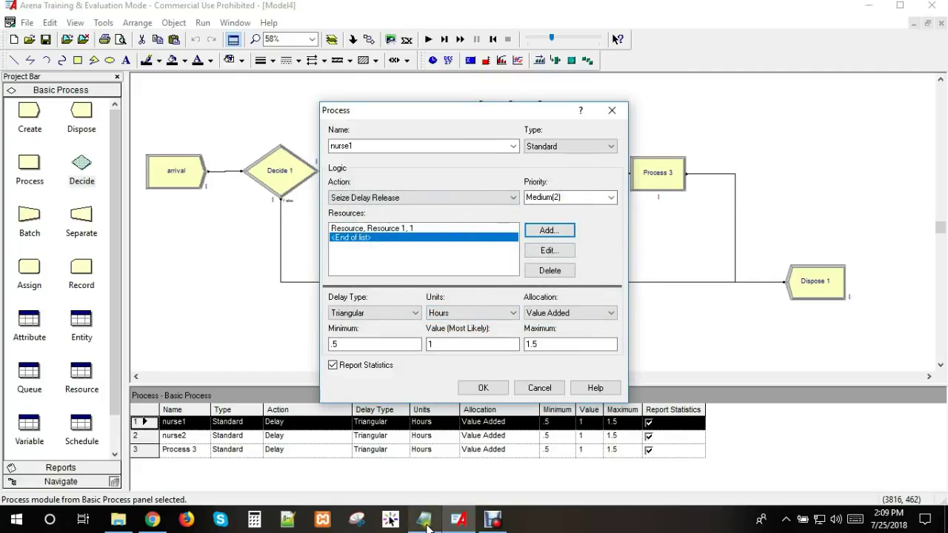
pyautogui.click(424, 520)
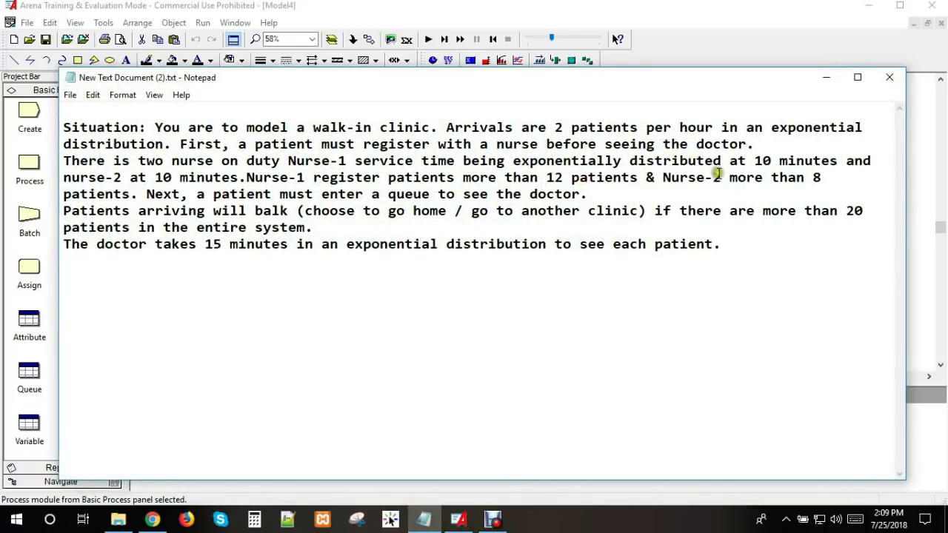
pyautogui.moveTo(321, 161); pyautogui.dragTo(387, 162)
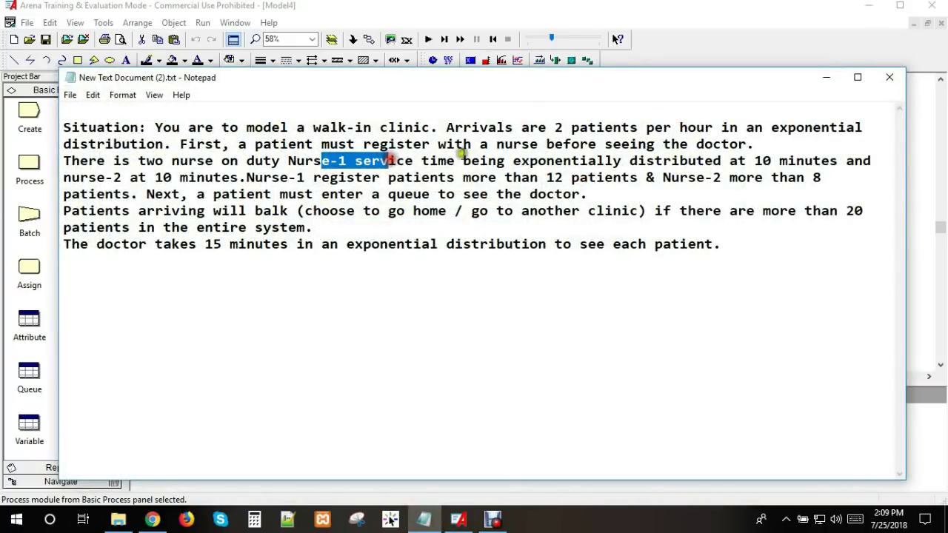
pyautogui.moveTo(459, 162); pyautogui.dragTo(579, 161)
pyautogui.click(508, 160)
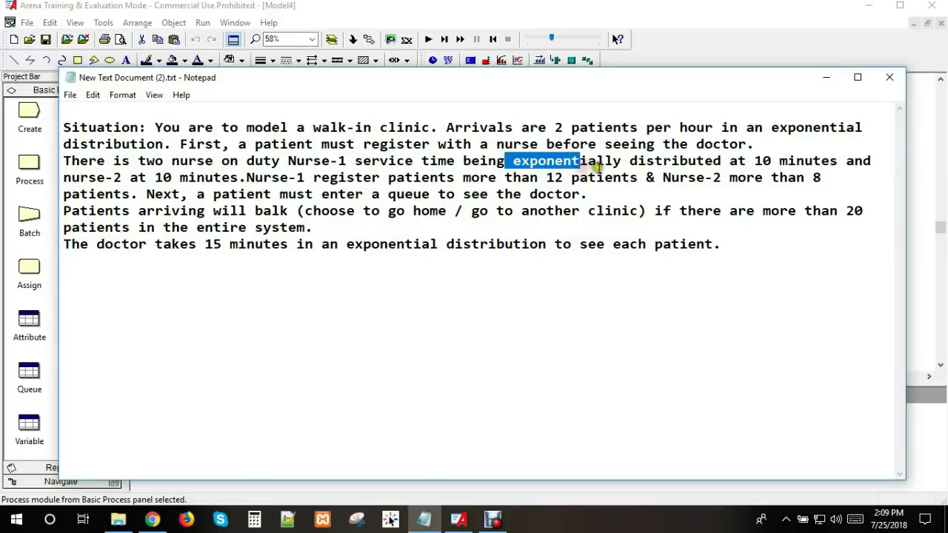
pyautogui.moveTo(770, 161); pyautogui.dragTo(751, 161)
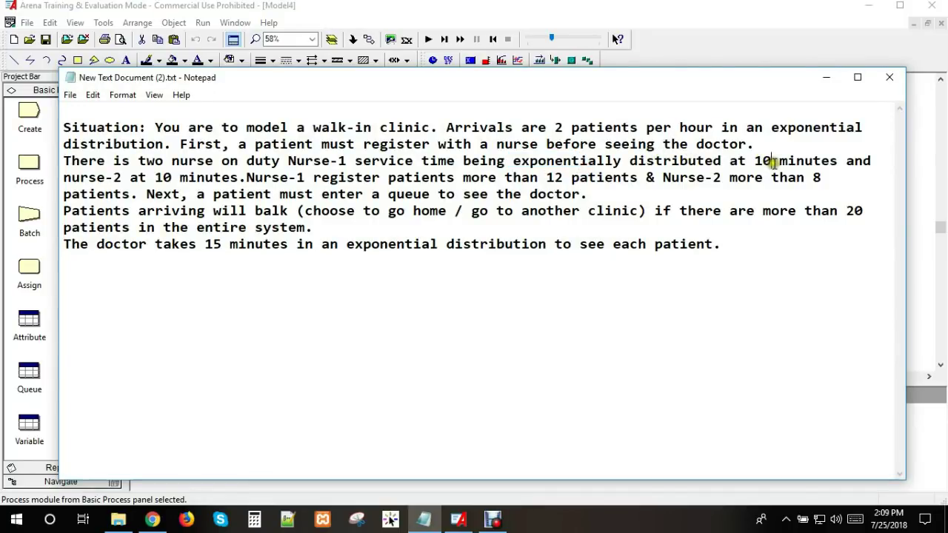
pyautogui.click(799, 161)
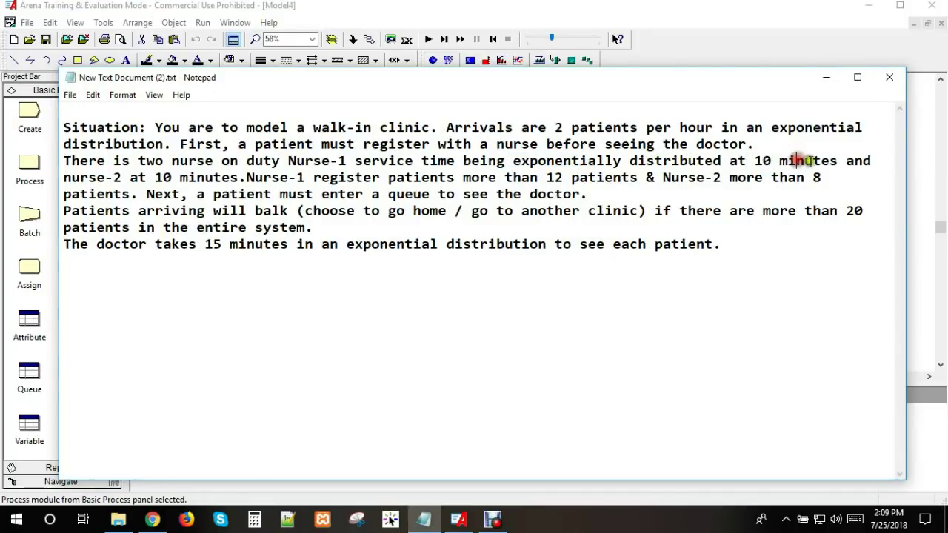
pyautogui.click(852, 162)
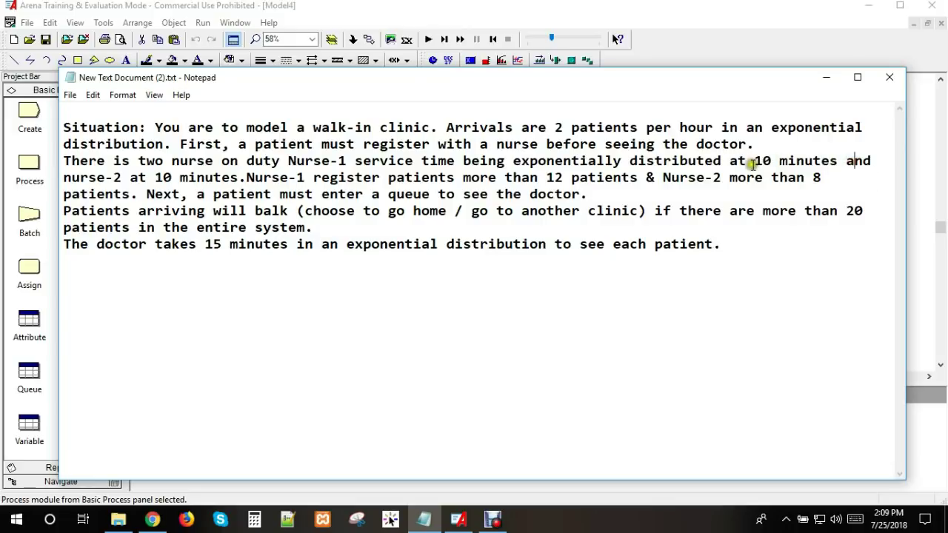
pyautogui.moveTo(751, 163); pyautogui.dragTo(775, 161)
pyautogui.click(792, 161)
pyautogui.click(459, 520)
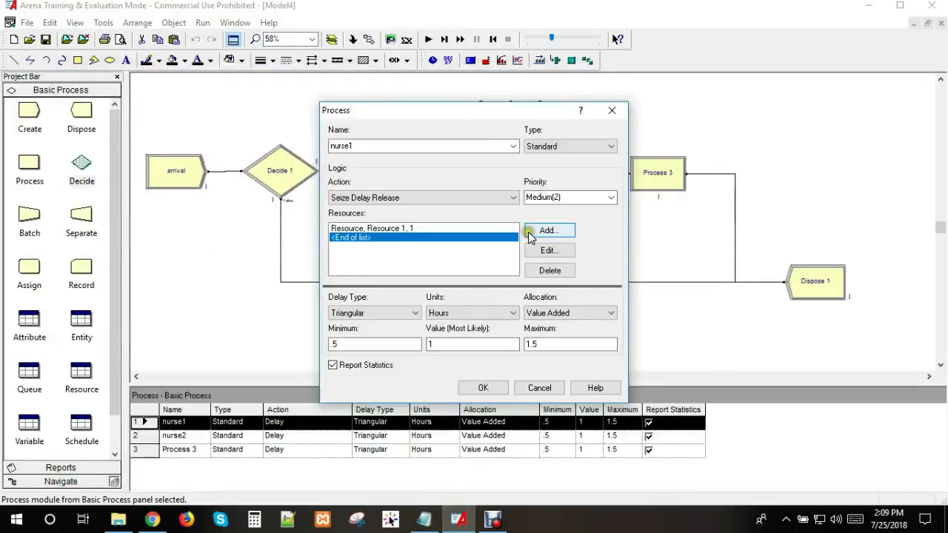
# - Give nurse1 a Constant delay of 10 minutes and confirm
pyautogui.click(393, 314)
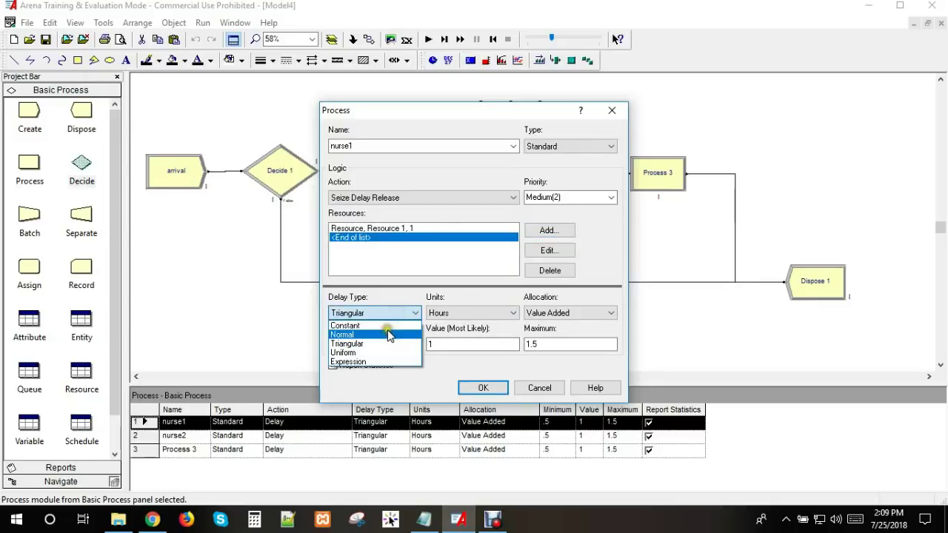
pyautogui.click(389, 326)
pyautogui.click(459, 312)
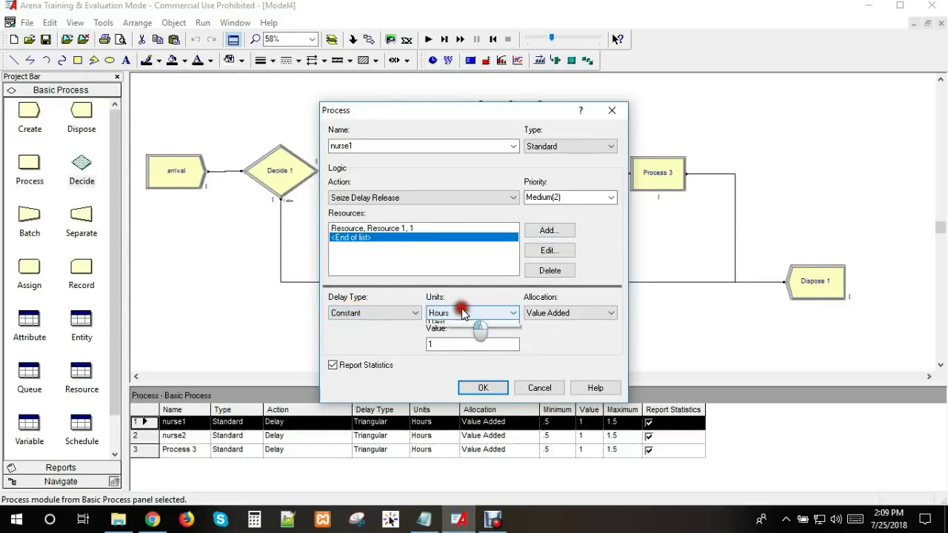
pyautogui.click(462, 335)
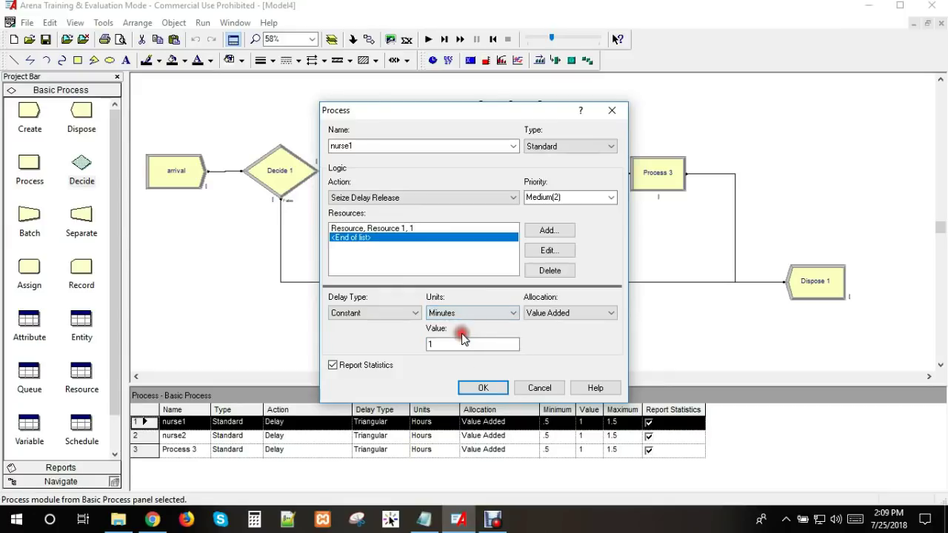
pyautogui.moveTo(449, 342); pyautogui.dragTo(417, 344)
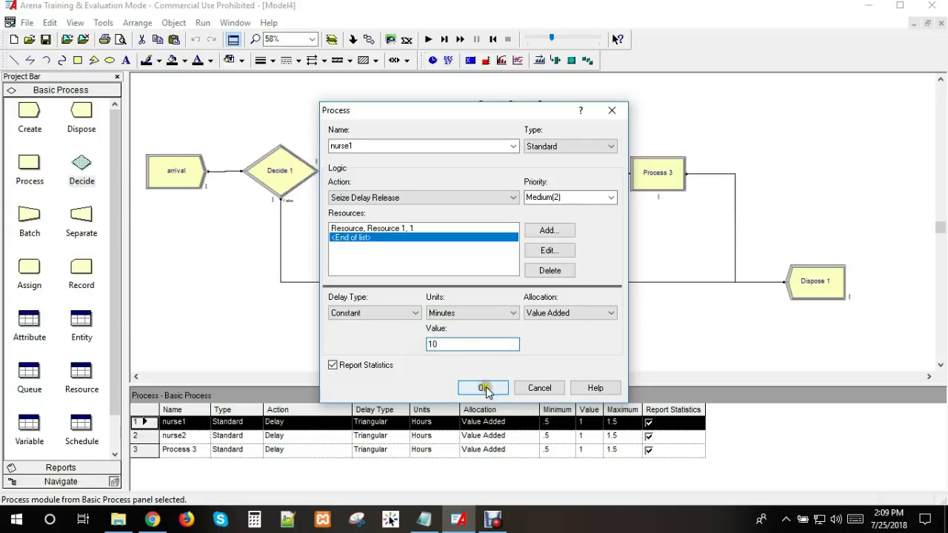
pyautogui.click(484, 387)
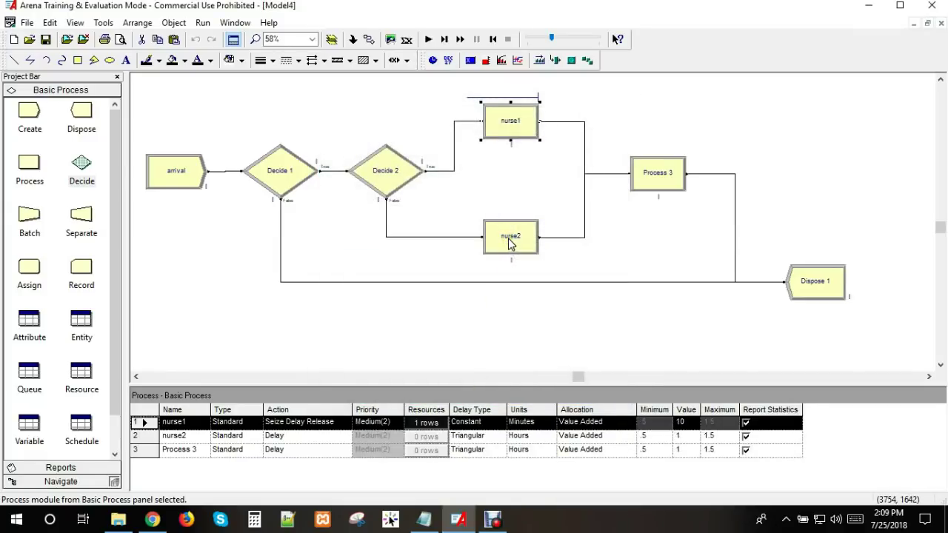
# - Reread nurse-2's 10-minute service time in the clinic notes, then return to the model
pyautogui.click(425, 520)
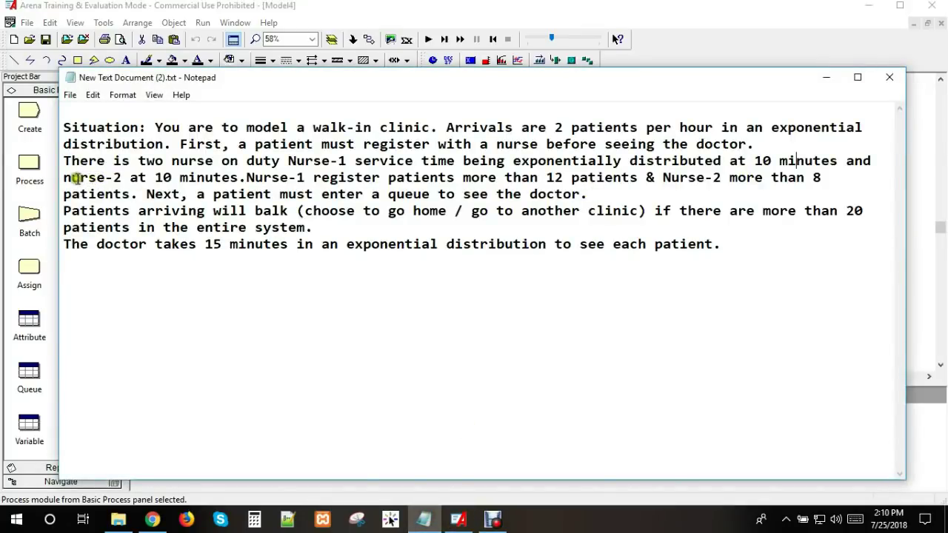
pyautogui.moveTo(65, 179); pyautogui.dragTo(179, 178)
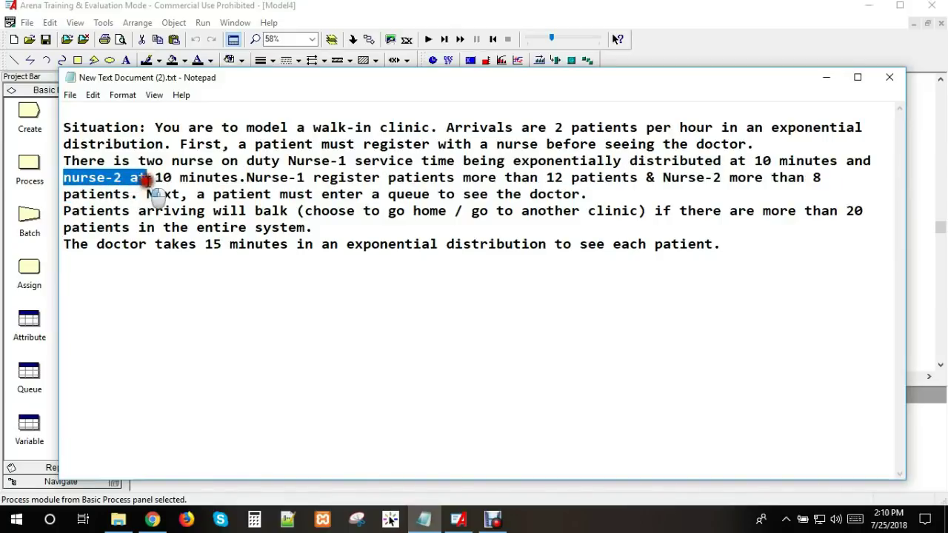
pyautogui.moveTo(179, 178); pyautogui.dragTo(230, 179)
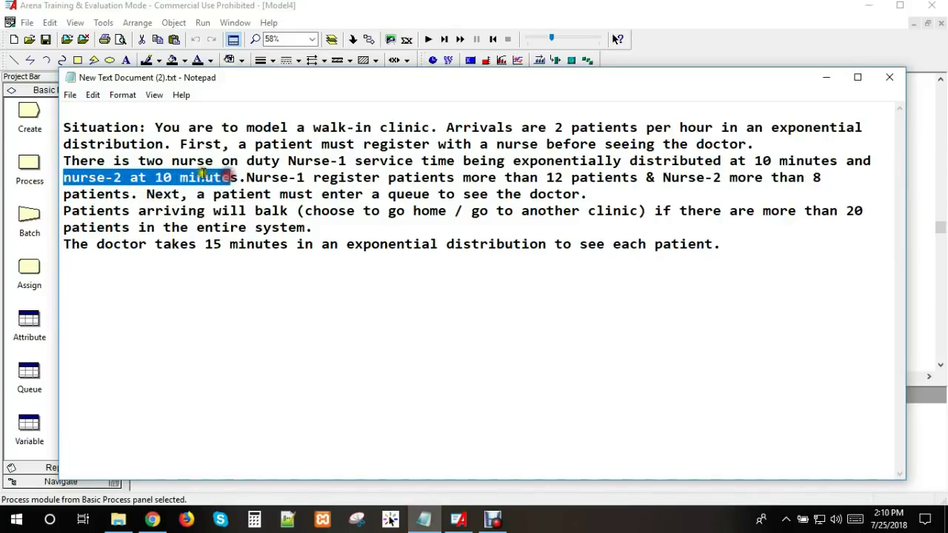
pyautogui.click(201, 177)
pyautogui.click(424, 519)
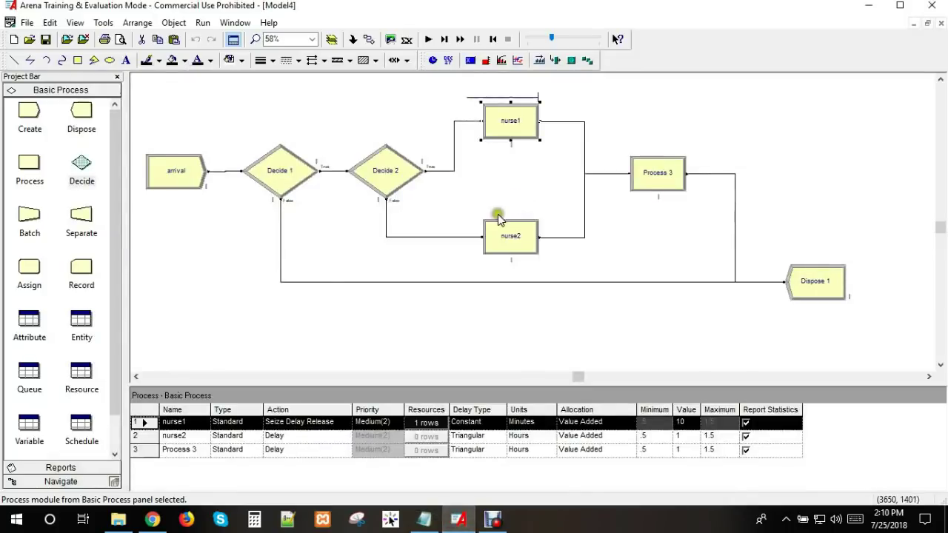
pyautogui.click(507, 239)
# - Set nurse2's action to Seize Delay Release with Resource 1
pyautogui.doubleClick(508, 240)
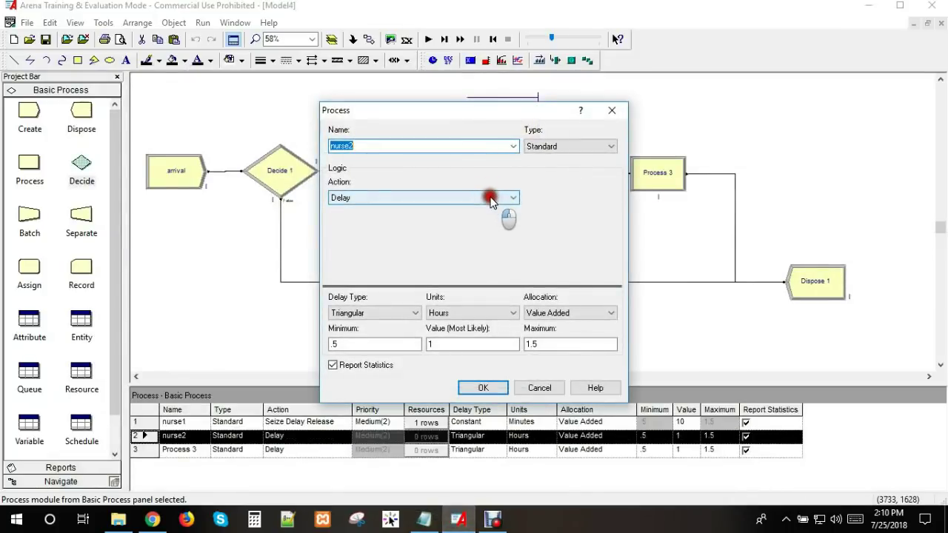
pyautogui.click(370, 198)
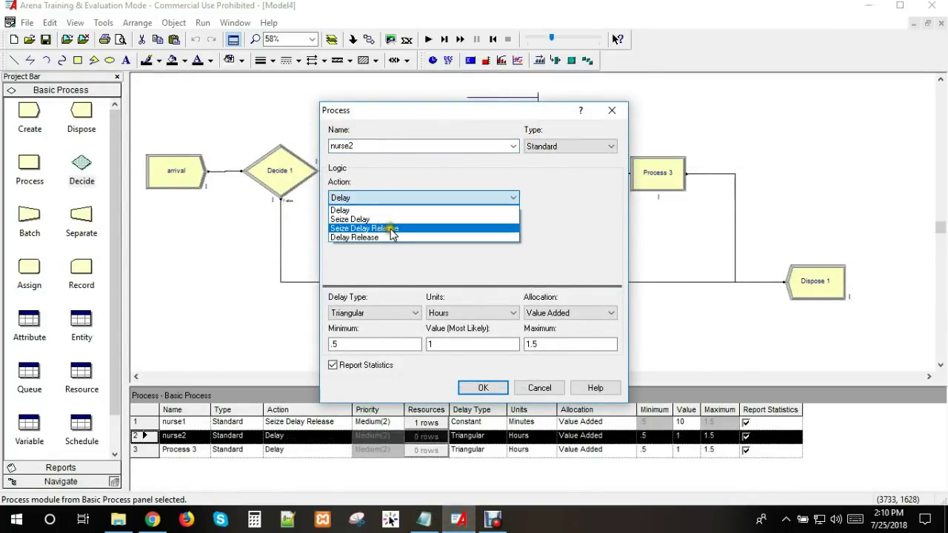
pyautogui.click(400, 228)
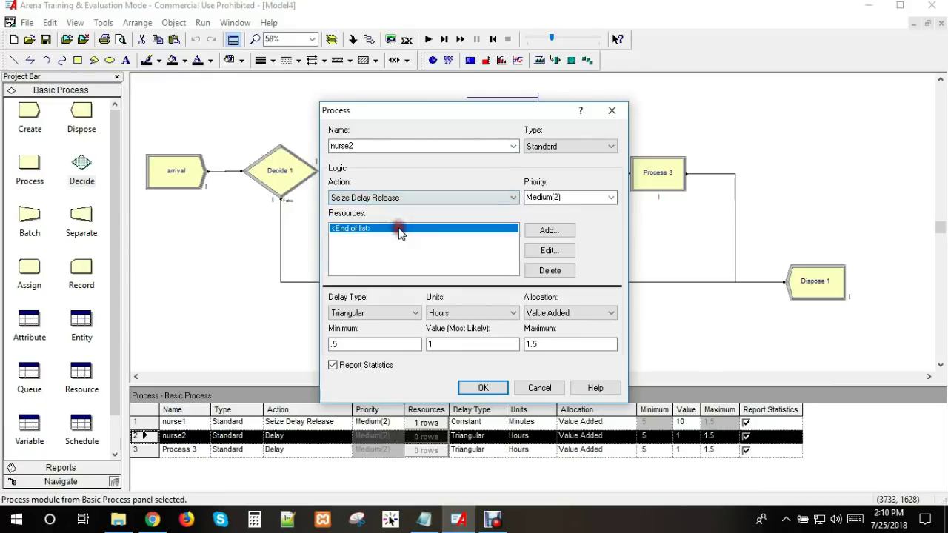
pyautogui.click(546, 230)
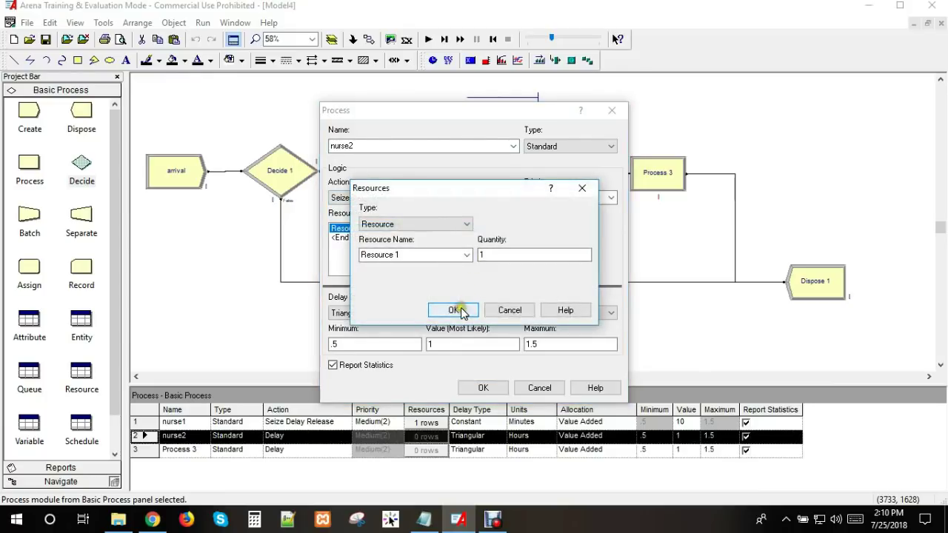
pyautogui.click(457, 310)
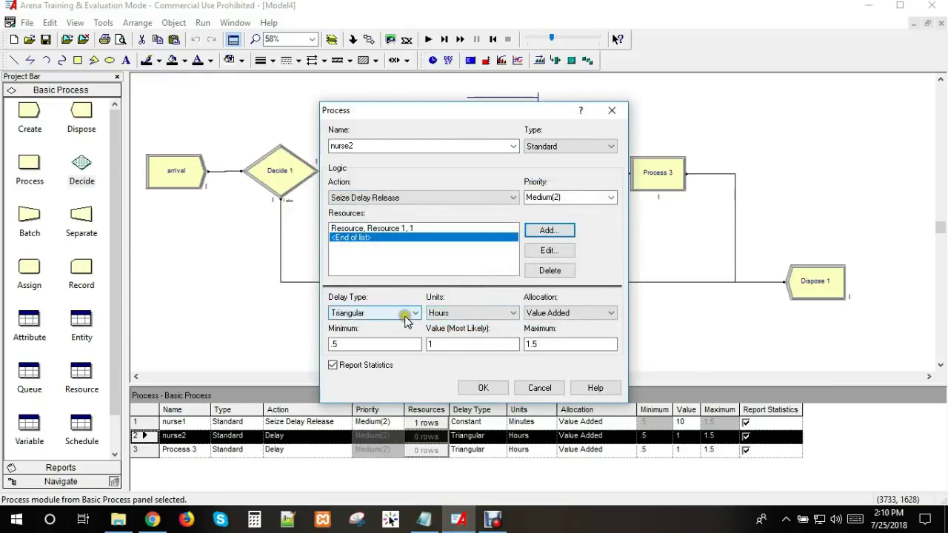
# - Change nurse2's delay to Constant 10 minutes and apply
pyautogui.click(403, 313)
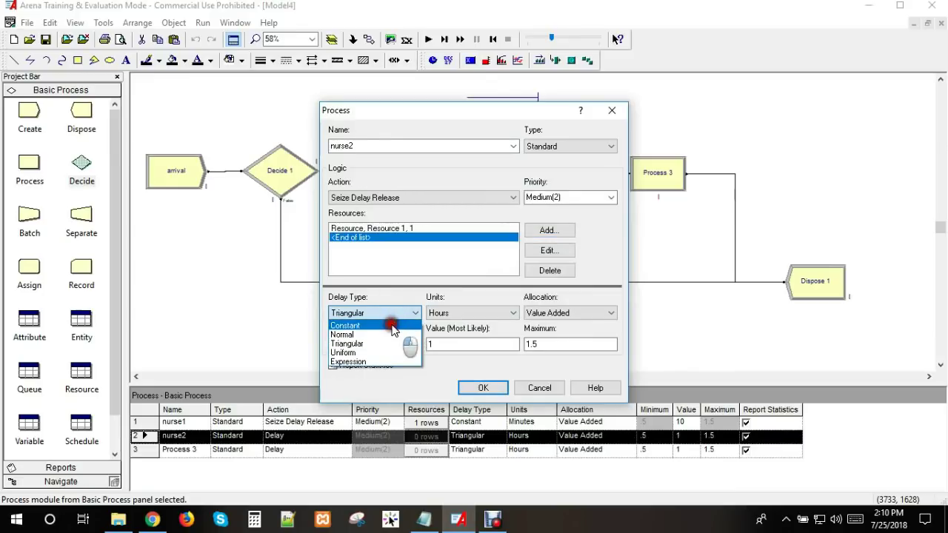
pyautogui.click(392, 325)
pyautogui.click(465, 313)
pyautogui.click(452, 333)
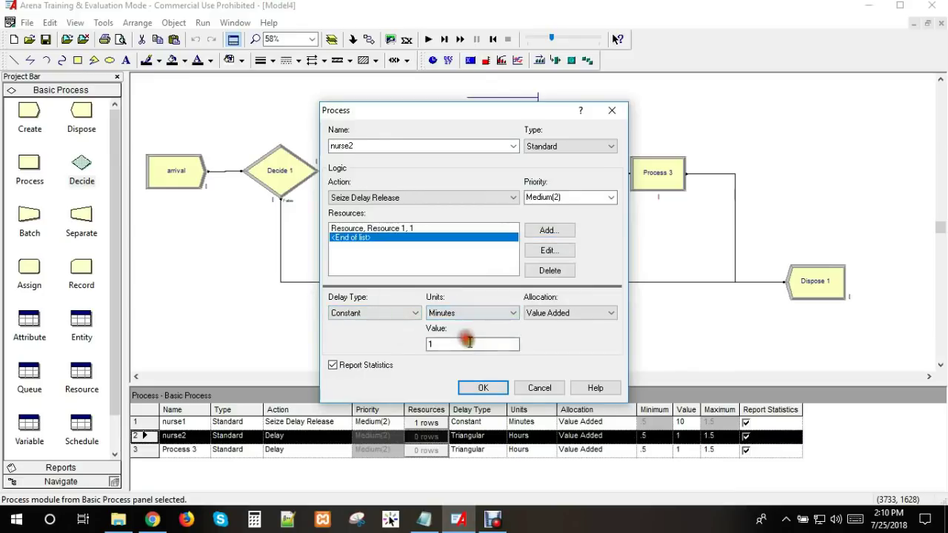
pyautogui.doubleClick(431, 344)
pyautogui.write('0')
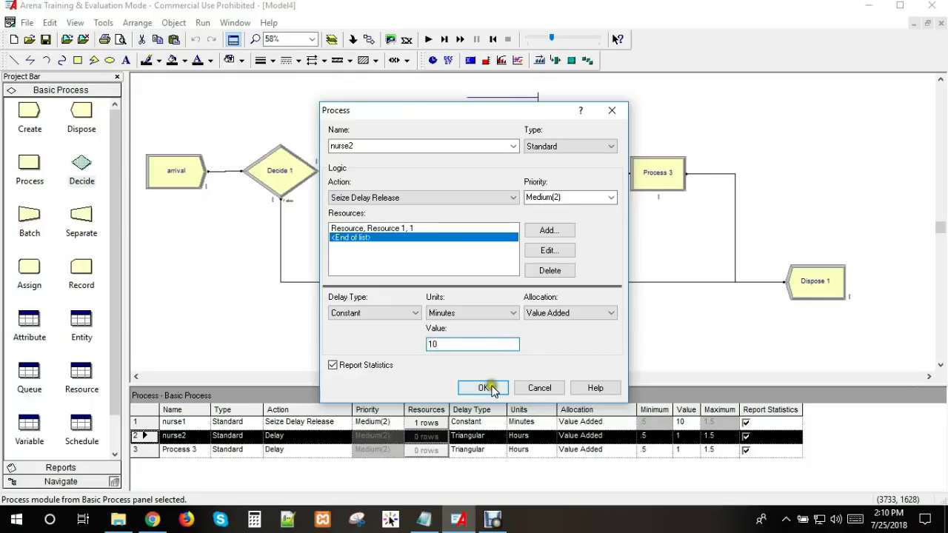
pyautogui.click(493, 384)
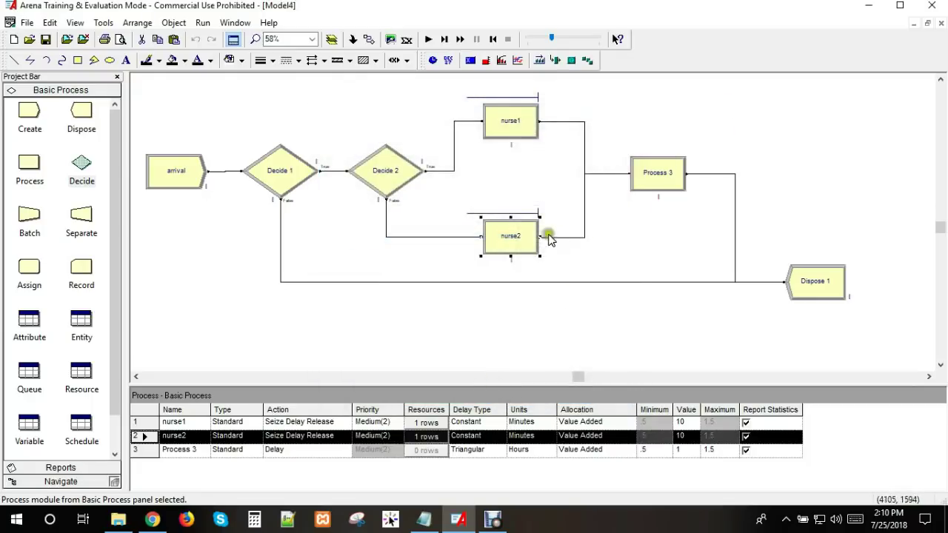
pyautogui.click(659, 173)
# - Set Process 3's action to Seize Delay Release with Resource 1
pyautogui.doubleClick(661, 172)
pyautogui.write('doctor')
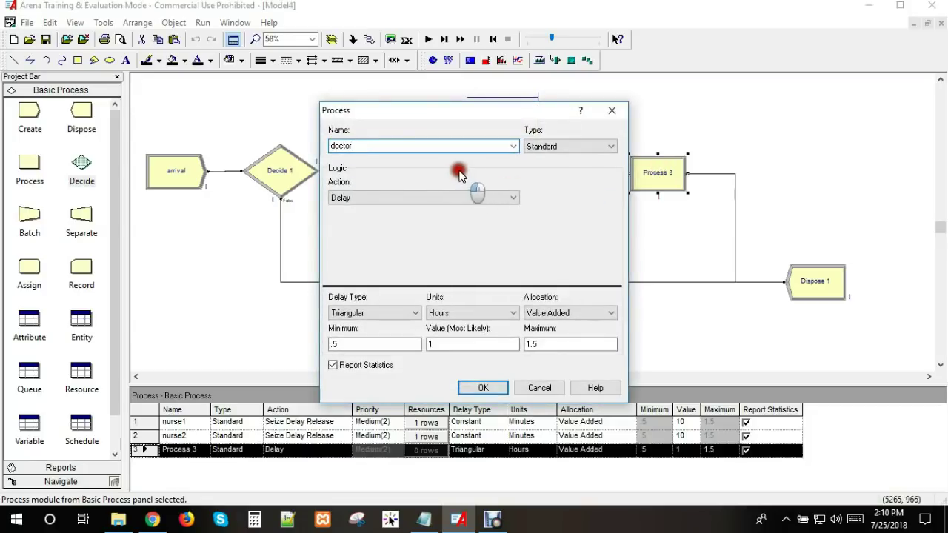
pyautogui.click(448, 196)
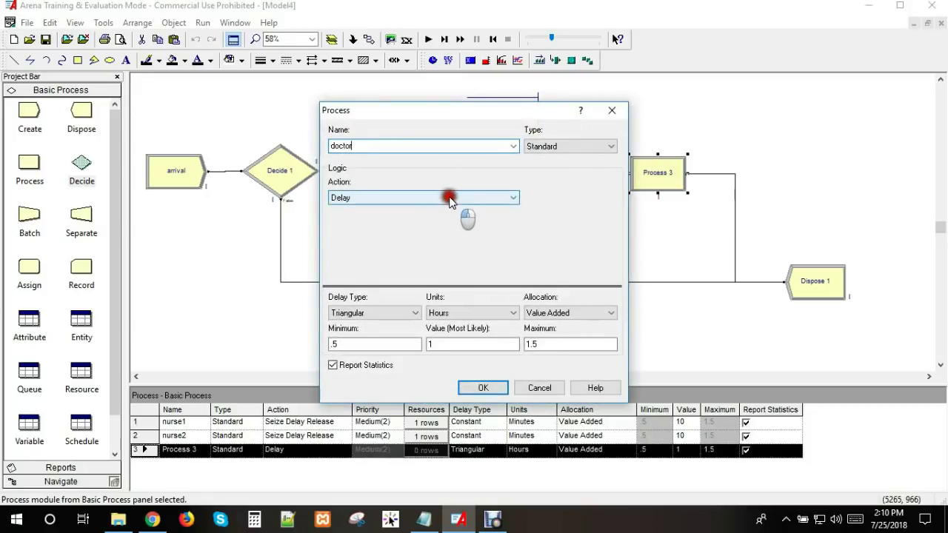
pyautogui.click(429, 229)
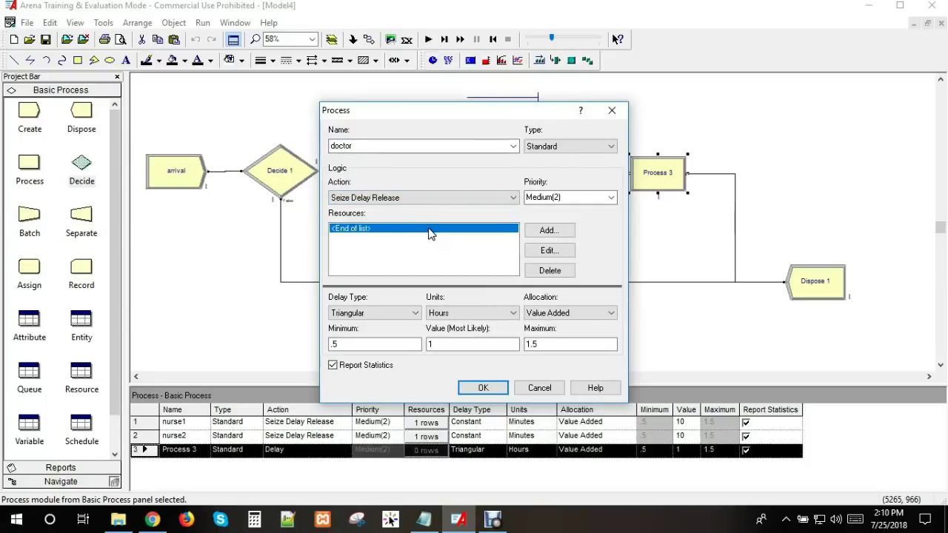
pyautogui.click(548, 230)
pyautogui.click(455, 311)
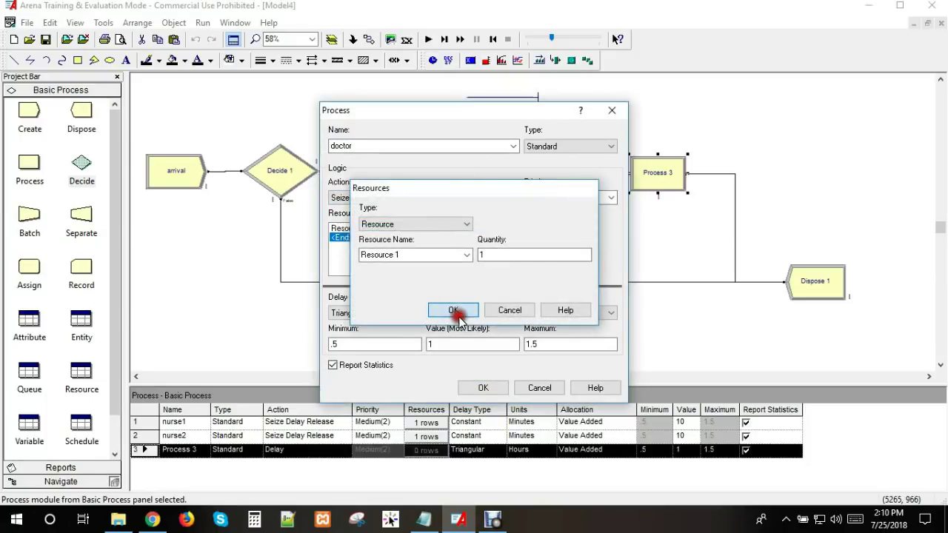
# - Look up the doctor's 15-minute service time in the clinic description
pyautogui.click(428, 520)
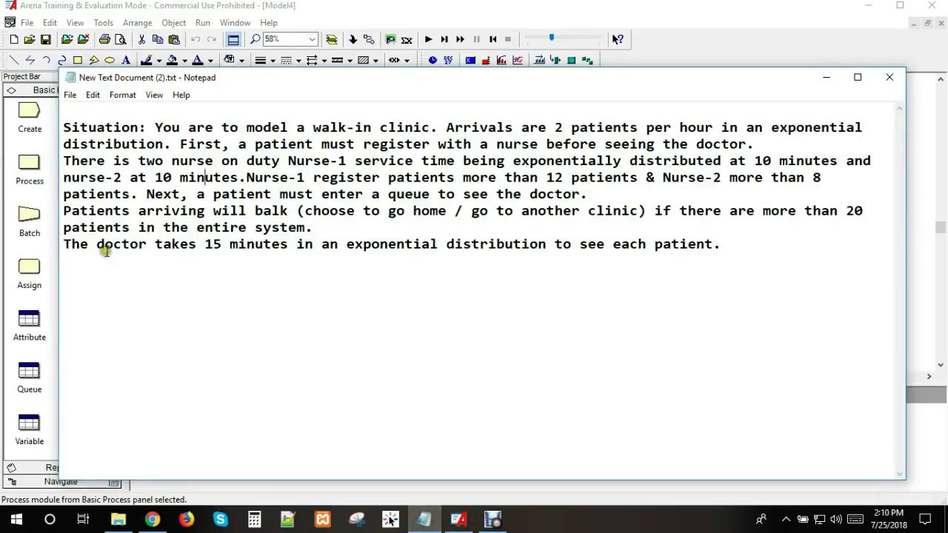
pyautogui.moveTo(98, 245); pyautogui.dragTo(226, 246)
pyautogui.doubleClick(212, 244)
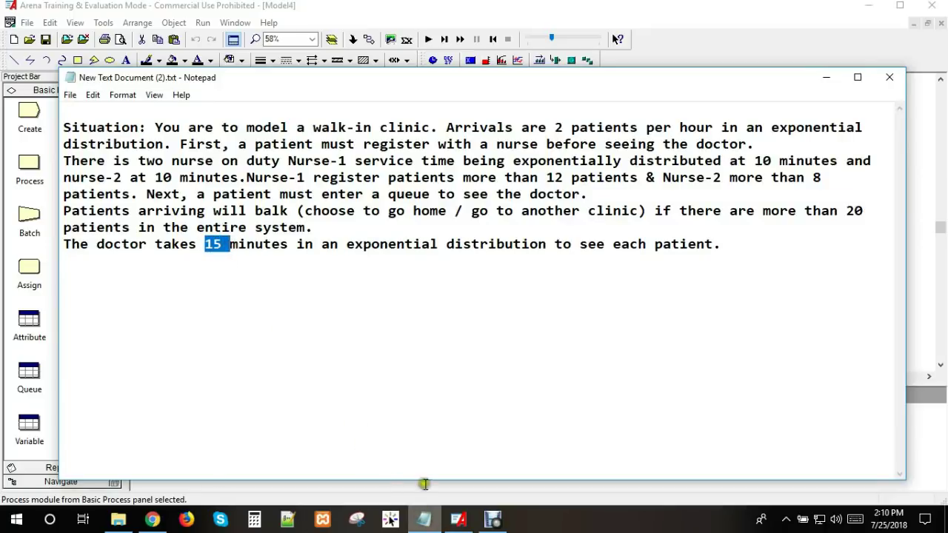
pyautogui.click(335, 245)
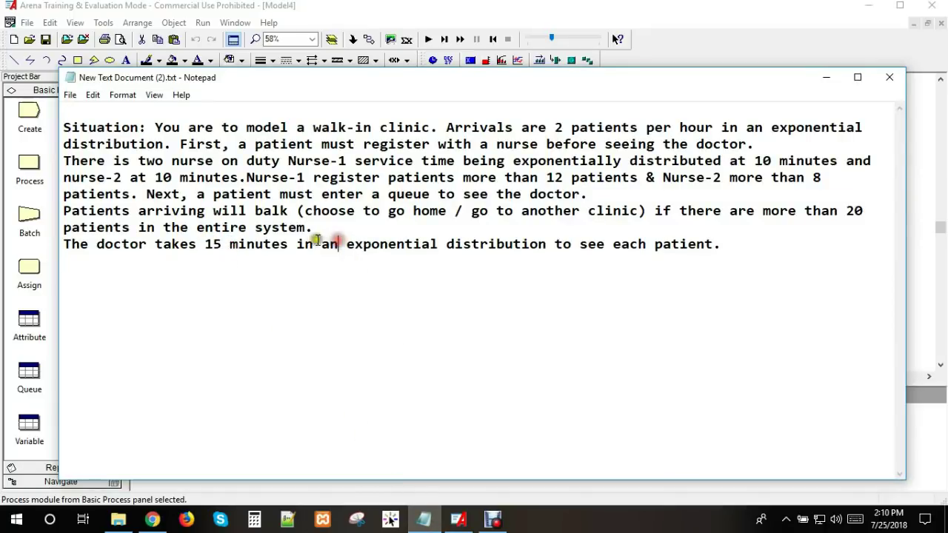
pyautogui.click(424, 518)
# - Give the doctor process a Constant 15-minute delay and apply
pyautogui.click(372, 314)
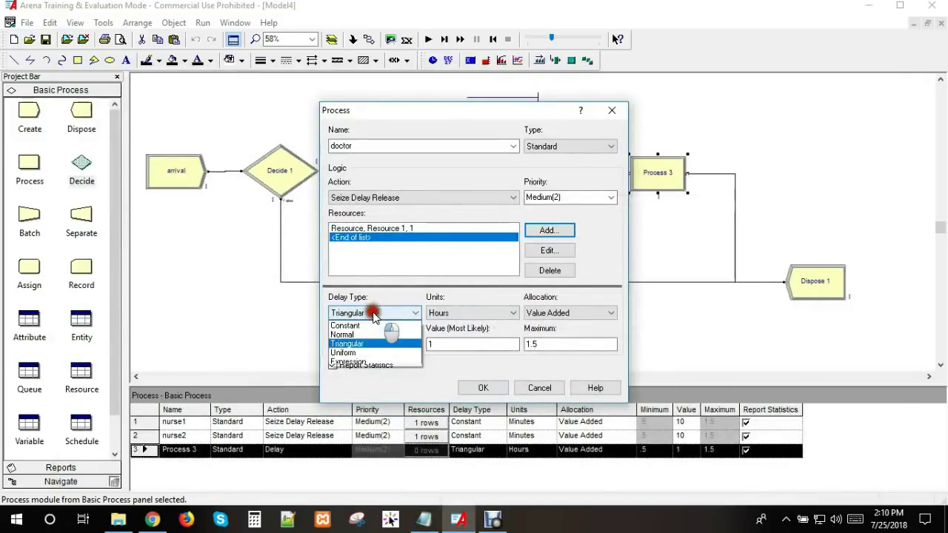
pyautogui.click(368, 325)
pyautogui.click(444, 342)
pyautogui.moveTo(444, 342); pyautogui.dragTo(418, 343)
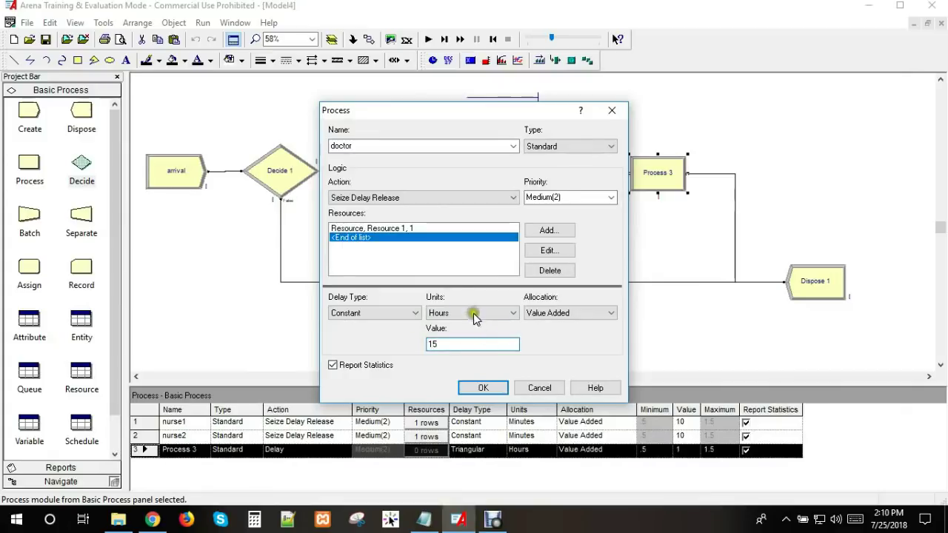
pyautogui.click(448, 315)
pyautogui.click(450, 317)
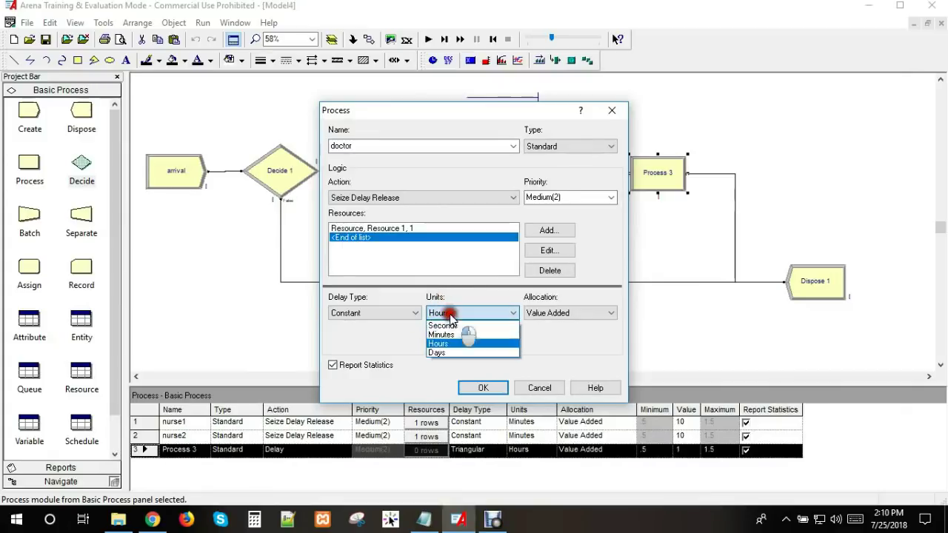
pyautogui.click(459, 334)
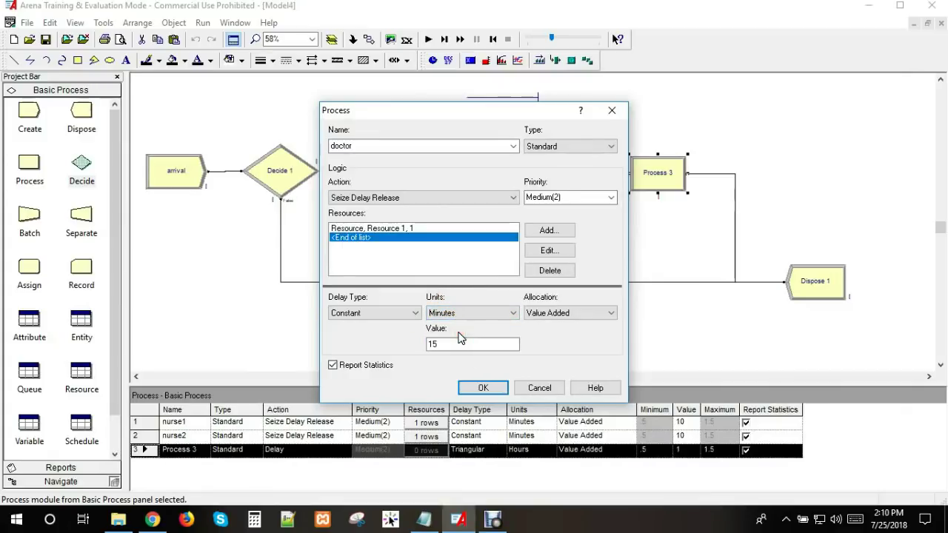
pyautogui.click(480, 387)
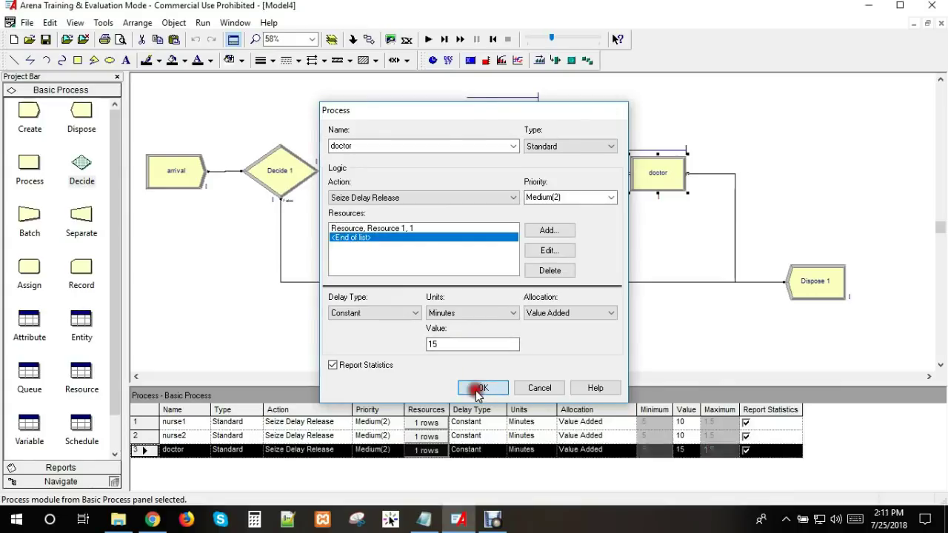
# - Name the Dispose 1 module exit, then briefly check the clinic problem description
pyautogui.doubleClick(823, 285)
pyautogui.write('exit')
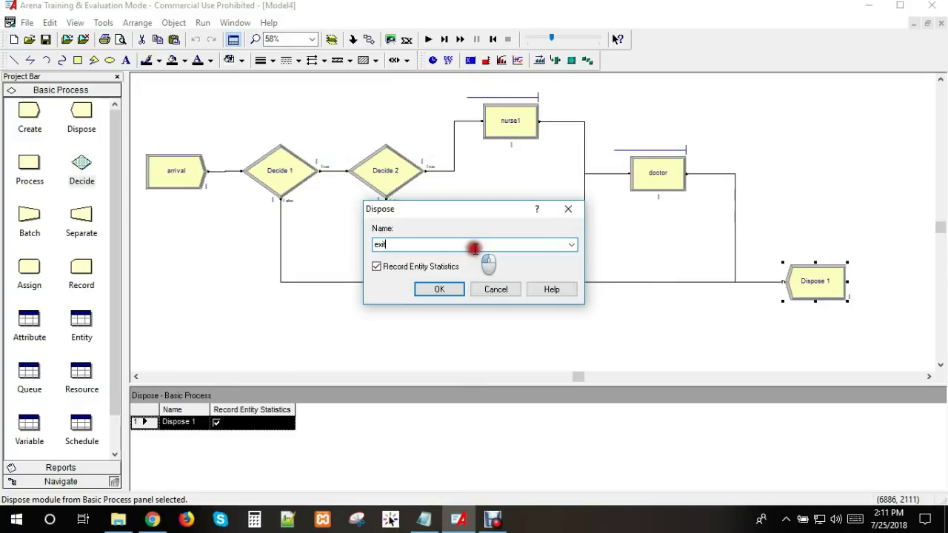
pyautogui.press('Return')
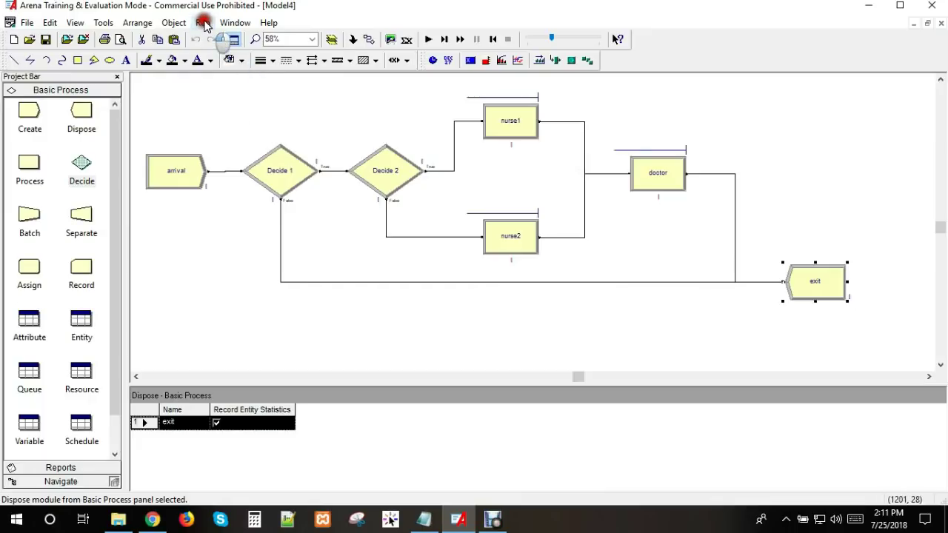
pyautogui.click(424, 519)
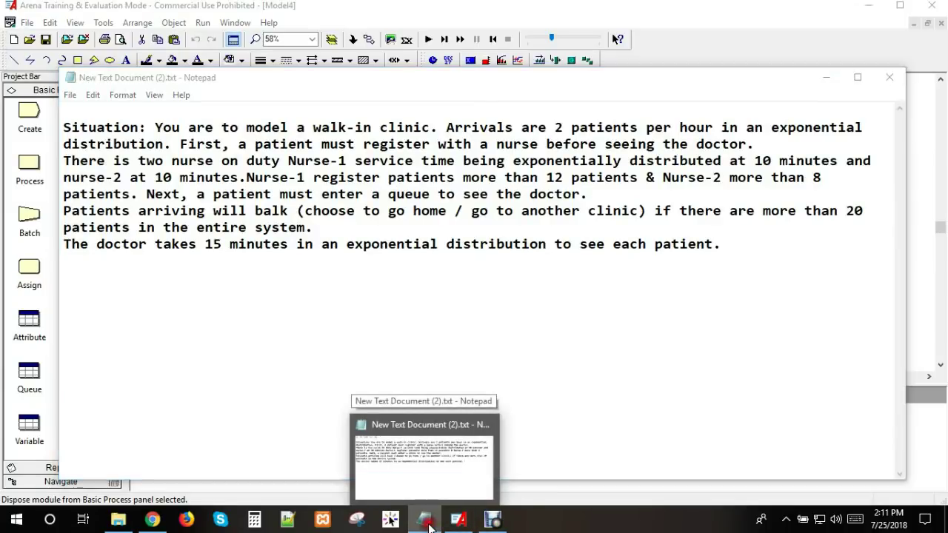
pyautogui.click(429, 525)
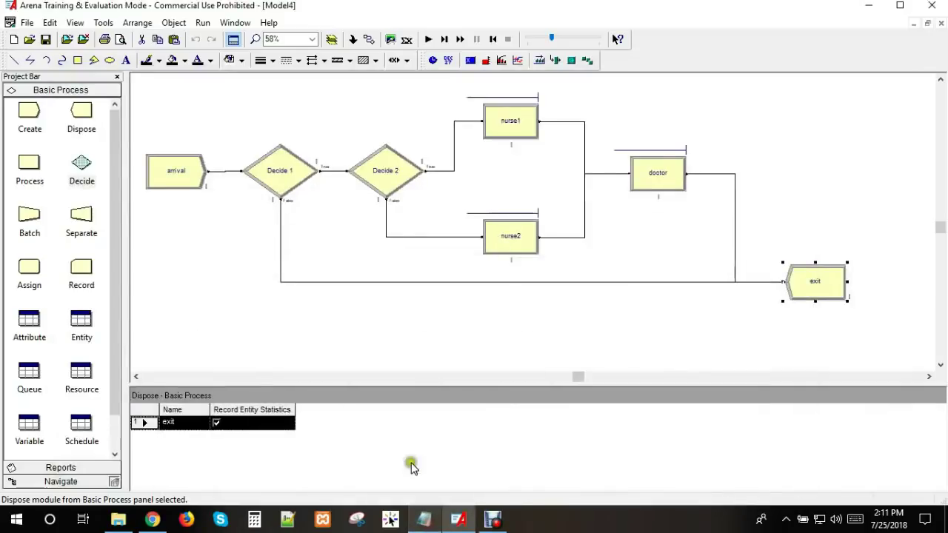
# - In Run Setup, set one 20-hour replication with a fixed simulation start date
pyautogui.click(202, 23)
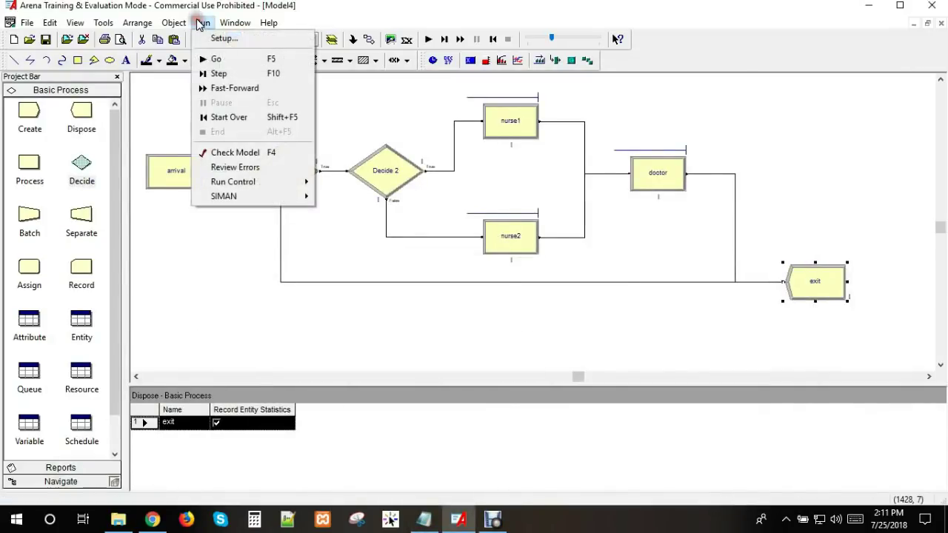
pyautogui.click(201, 36)
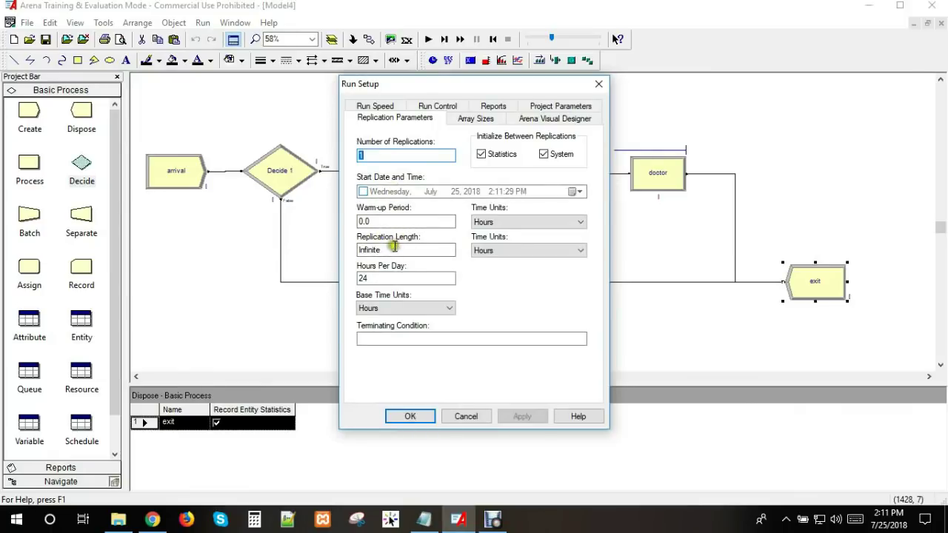
pyautogui.doubleClick(394, 249)
pyautogui.write('10')
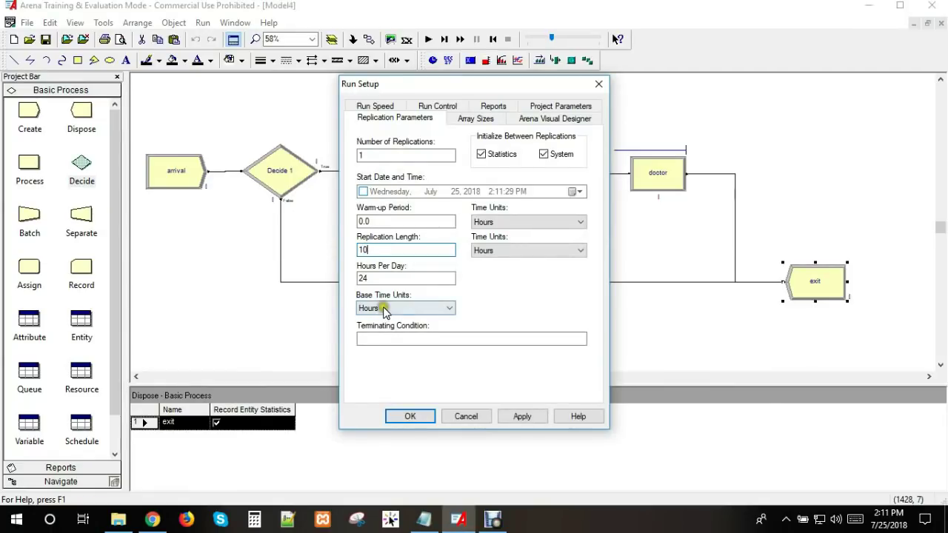
pyautogui.doubleClick(359, 249)
pyautogui.write('20')
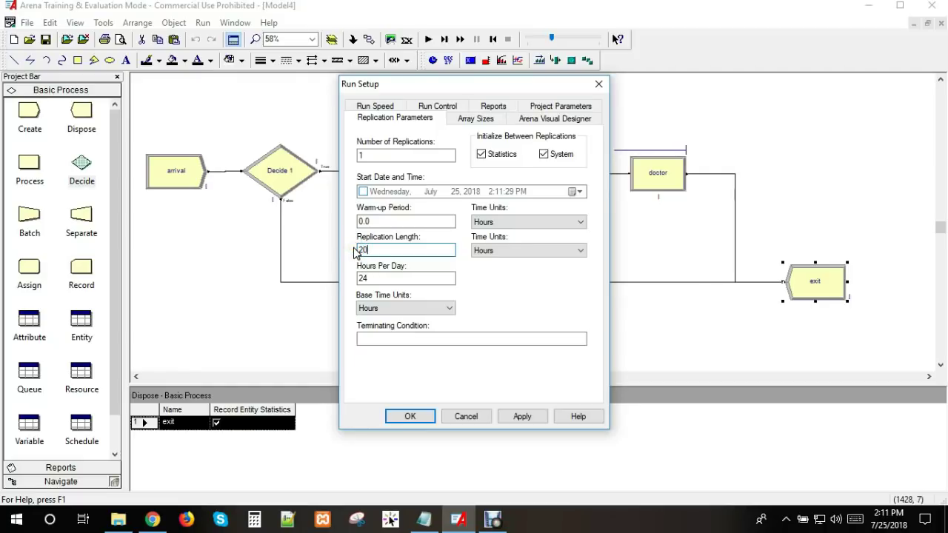
pyautogui.click(497, 282)
pyautogui.doubleClick(360, 250)
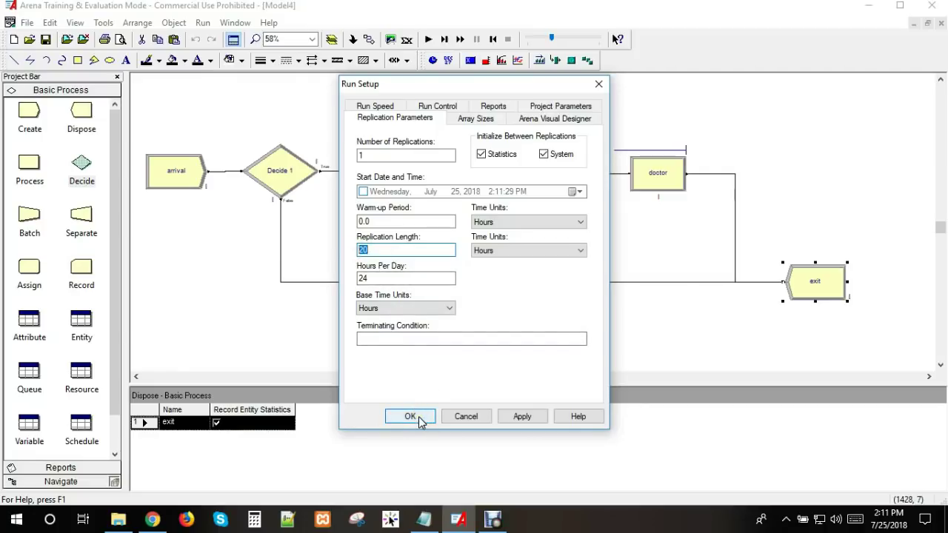
pyautogui.click(364, 191)
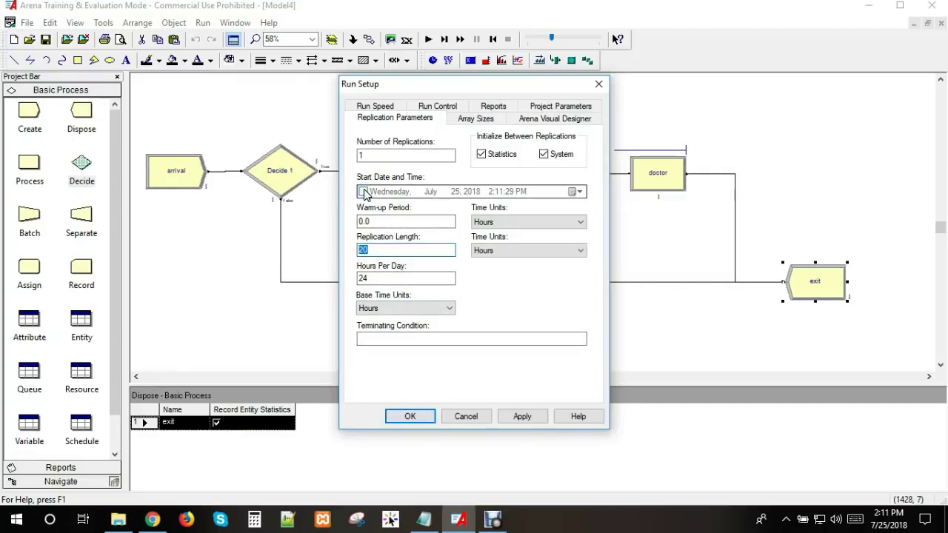
pyautogui.click(363, 192)
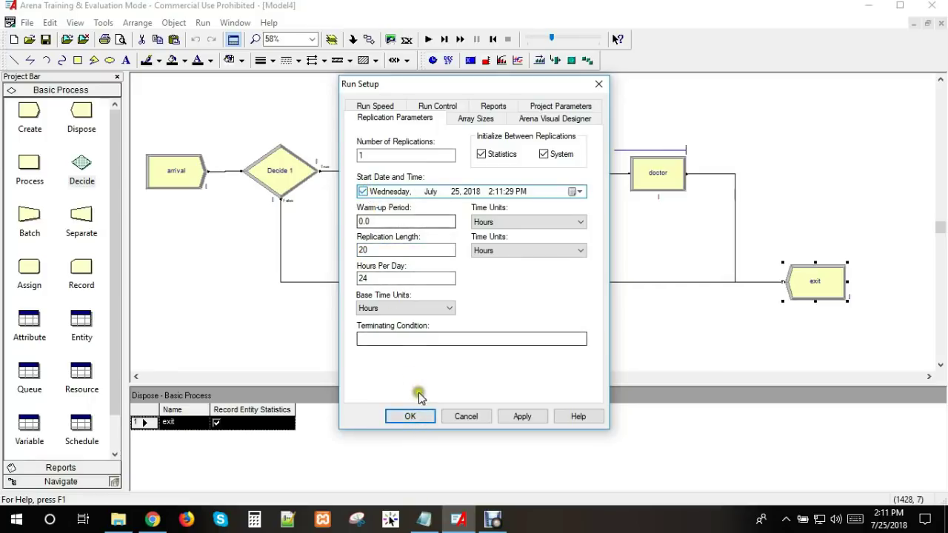
pyautogui.click(424, 417)
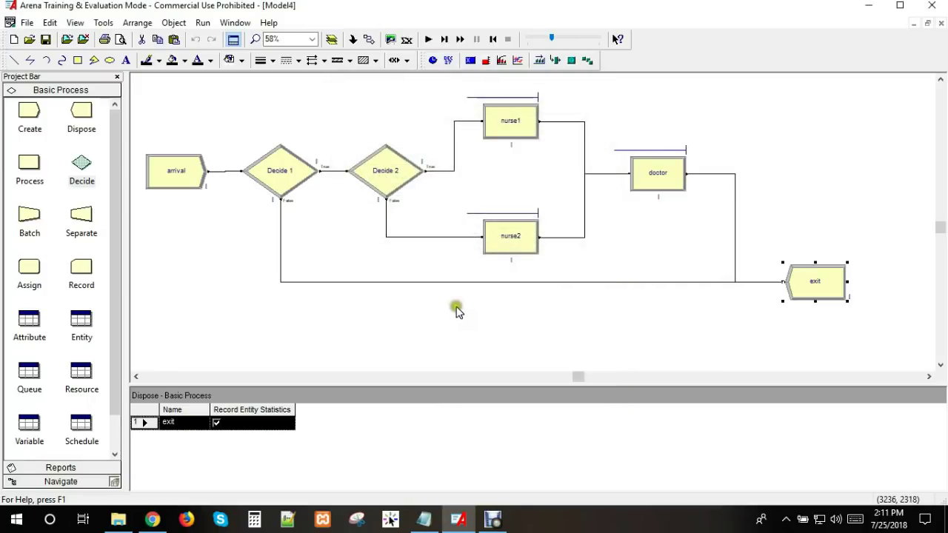
# - Save the clinic model under the file name doctors.doe
pyautogui.hotkey('ctrl', 's')
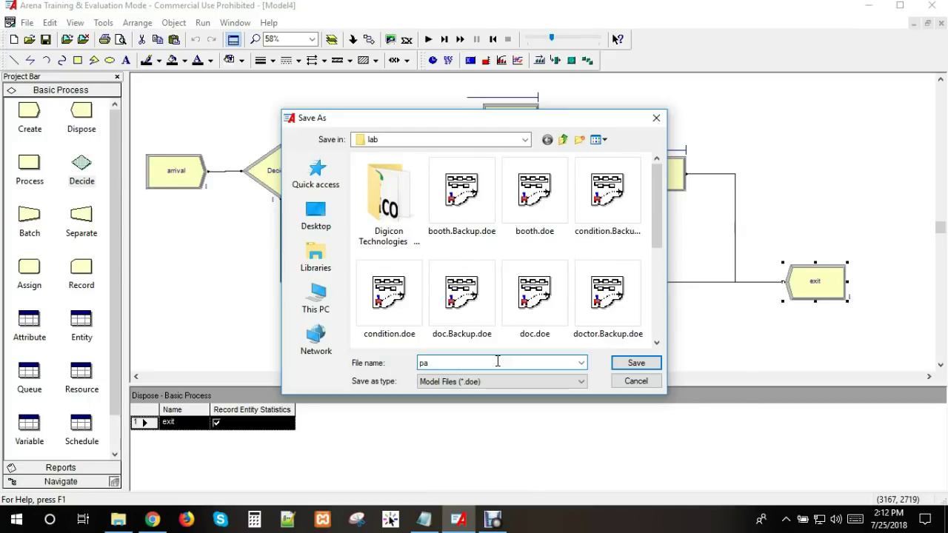
pyautogui.write('doc')
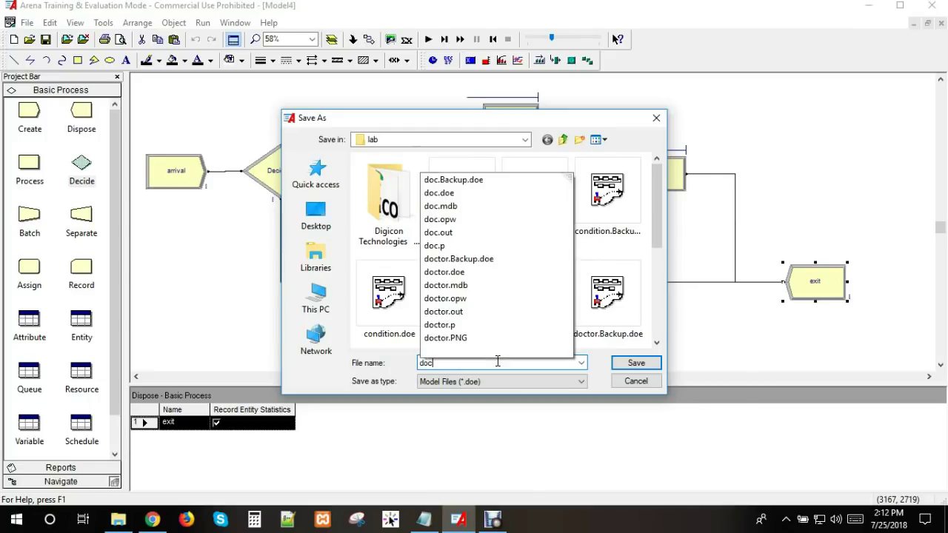
pyautogui.write('tor')
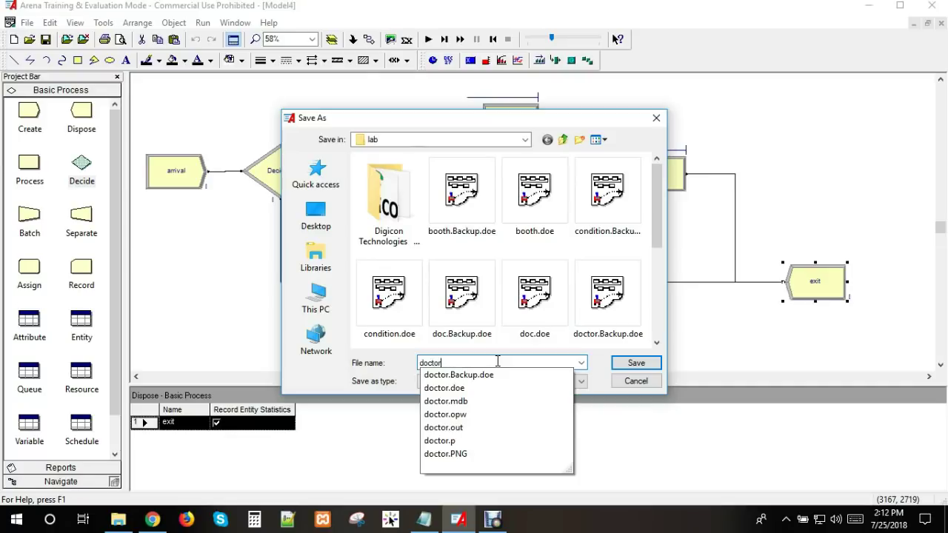
pyautogui.write('s')
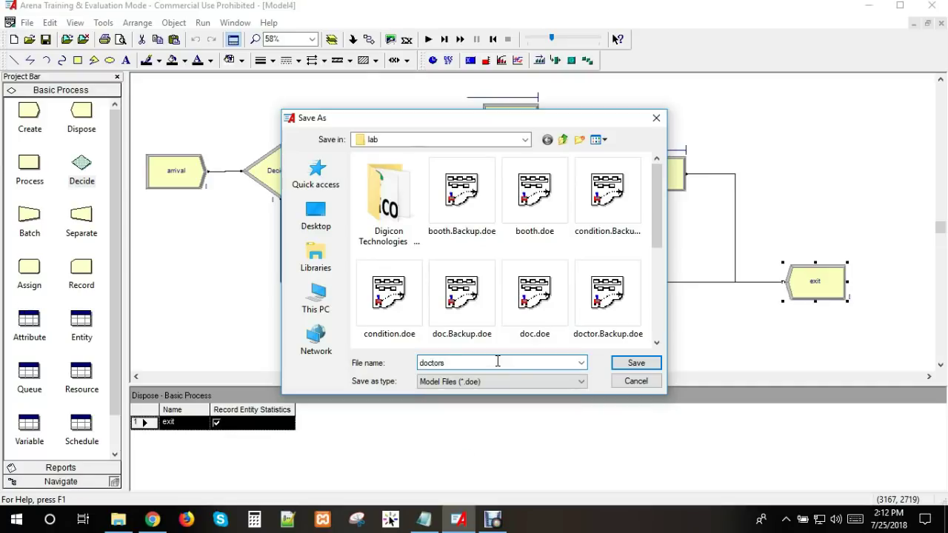
pyautogui.click(630, 363)
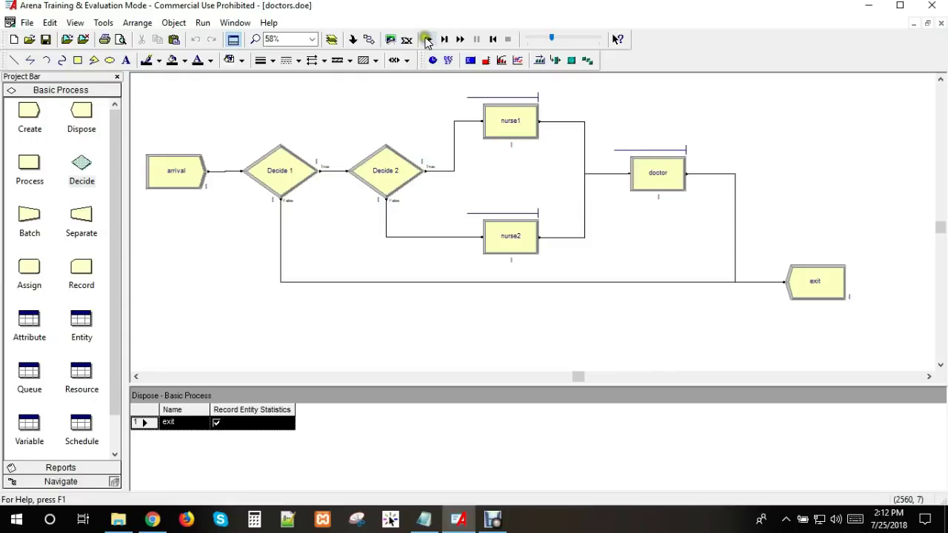
# - Run the 20-hour simulation, accept the results, and zoom in to read module entity counts
pyautogui.click(428, 41)
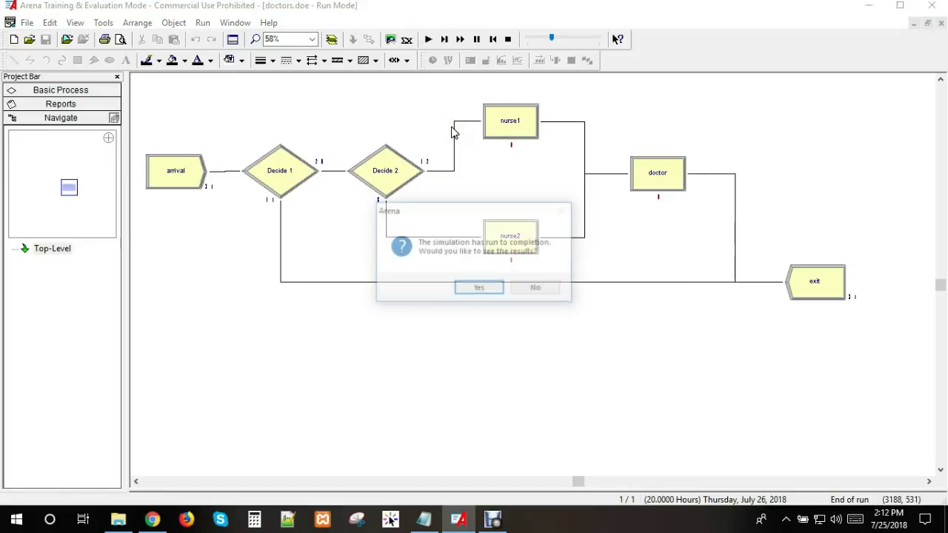
pyautogui.click(488, 288)
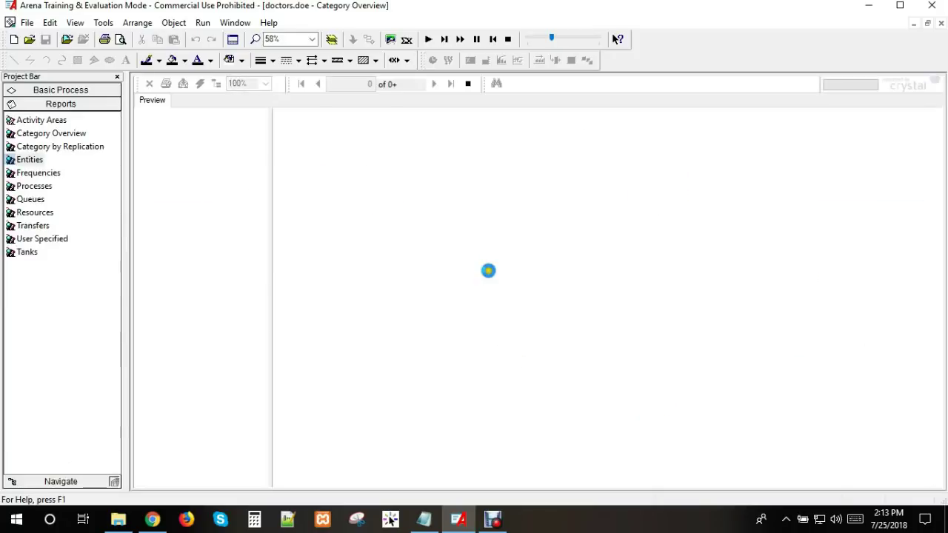
pyautogui.click(915, 24)
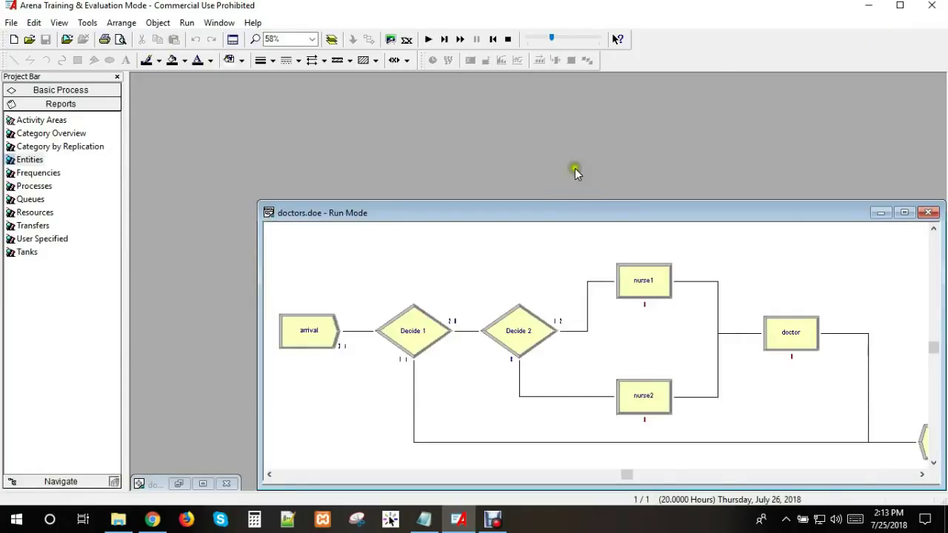
pyautogui.moveTo(574, 211); pyautogui.dragTo(495, 111)
pyautogui.press('+')
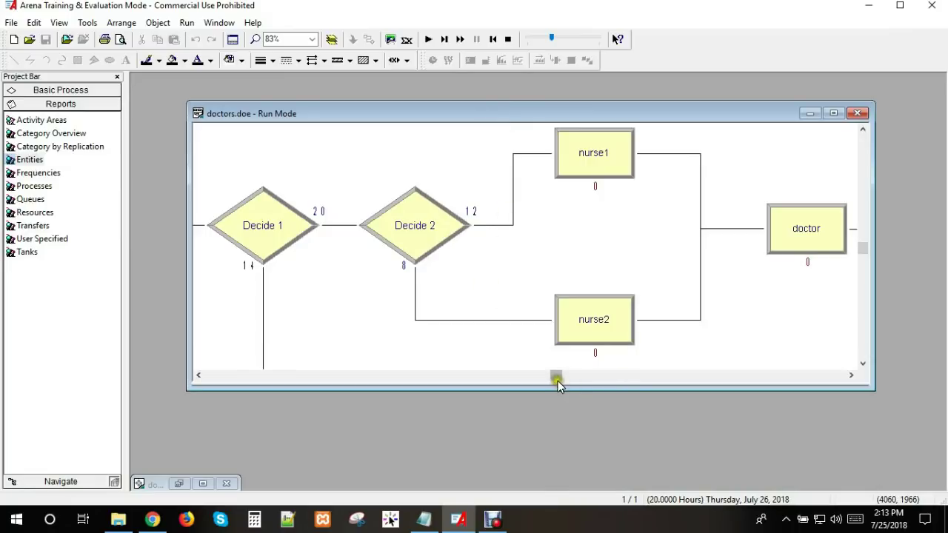
pyautogui.moveTo(556, 377); pyautogui.dragTo(544, 377)
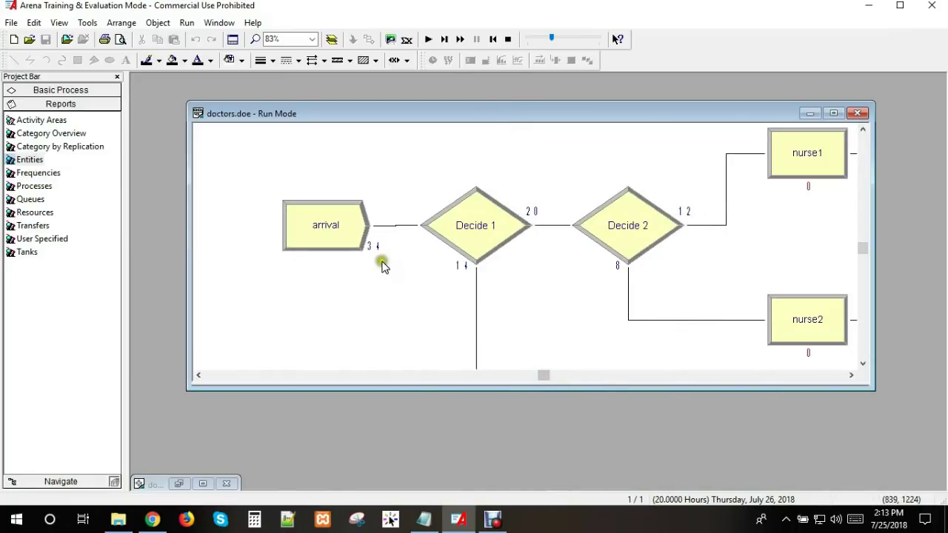
pyautogui.press('+')
pyautogui.press('+')
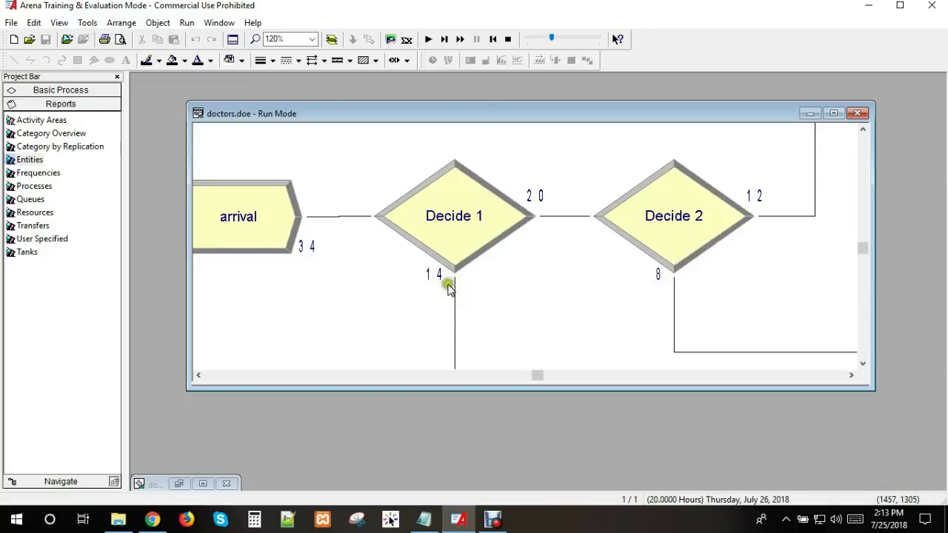
pyautogui.click(833, 113)
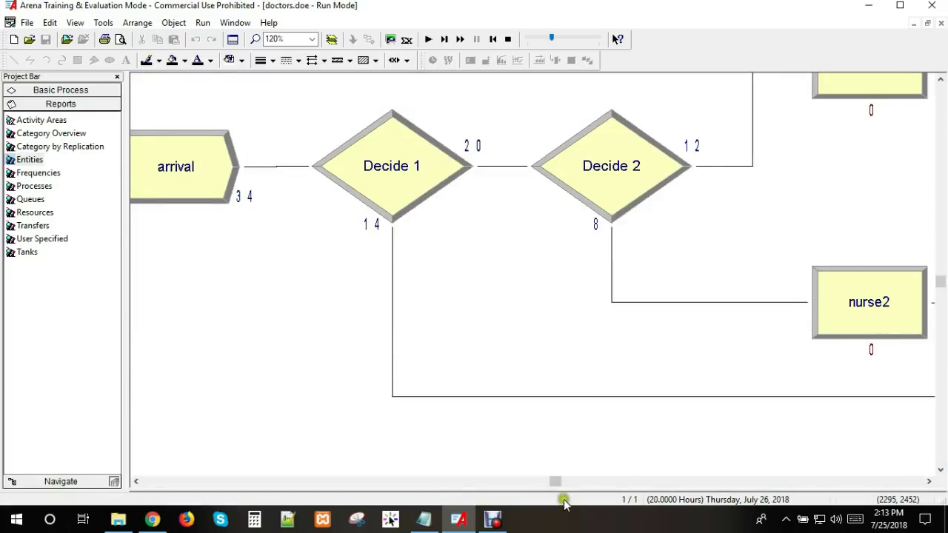
pyautogui.moveTo(561, 486); pyautogui.dragTo(582, 482)
pyautogui.scroll(3, 586, 372)
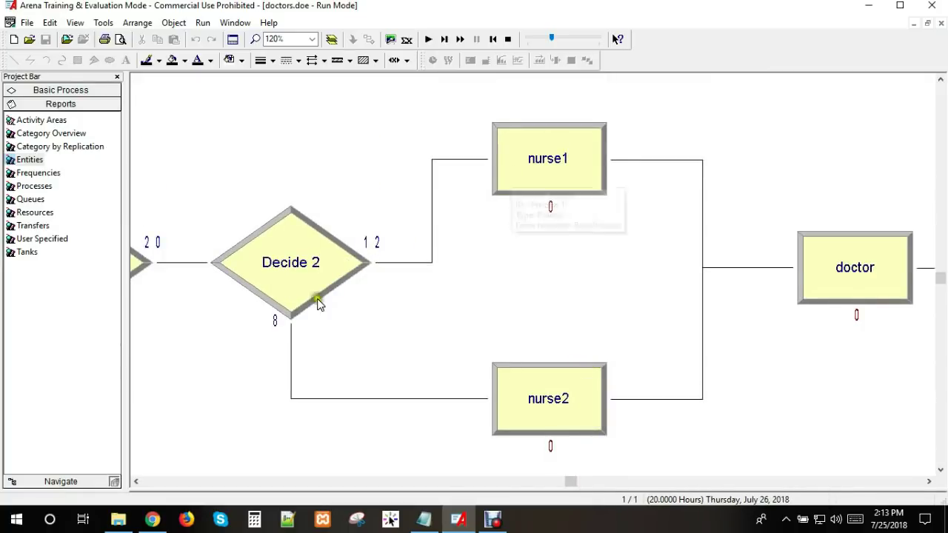
pyautogui.click(357, 233)
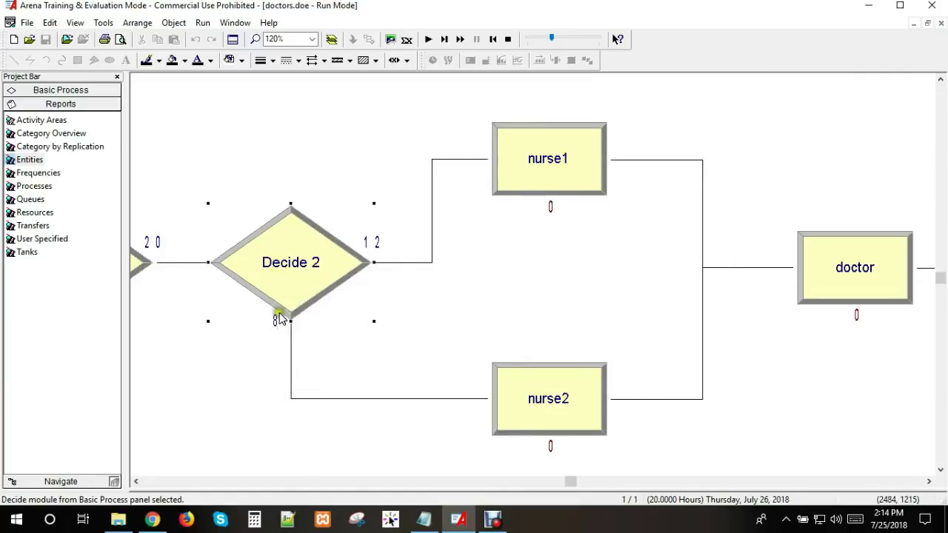
pyautogui.moveTo(567, 481); pyautogui.dragTo(602, 486)
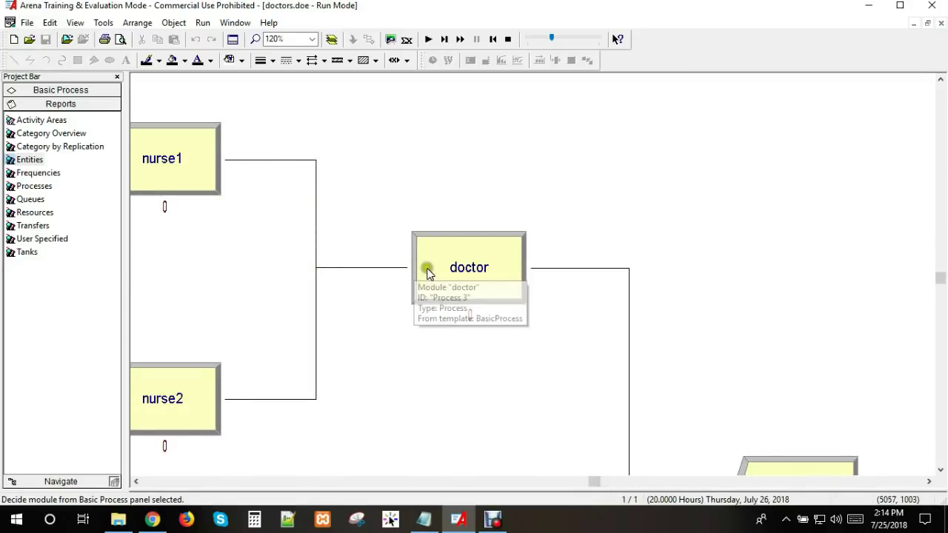
pyautogui.scroll(-5, 599, 416)
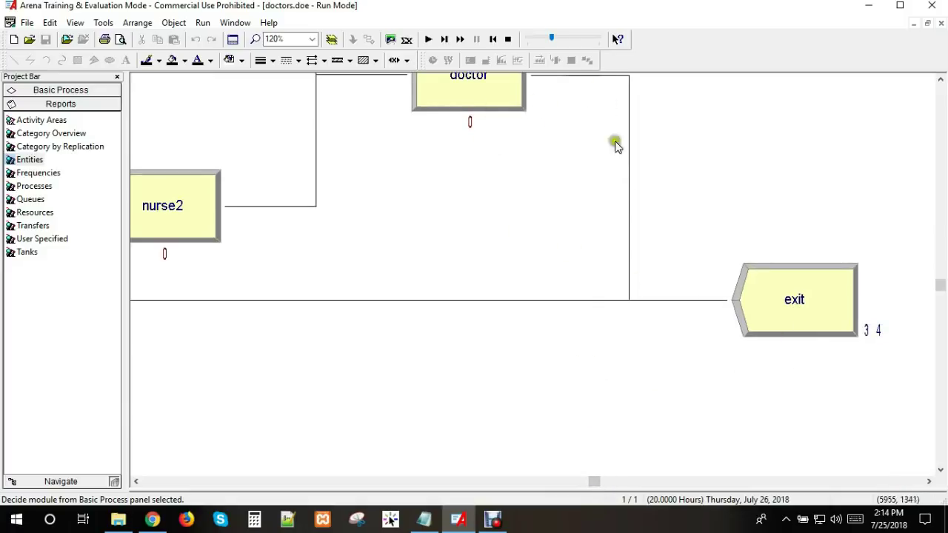
pyautogui.moveTo(596, 481); pyautogui.dragTo(556, 481)
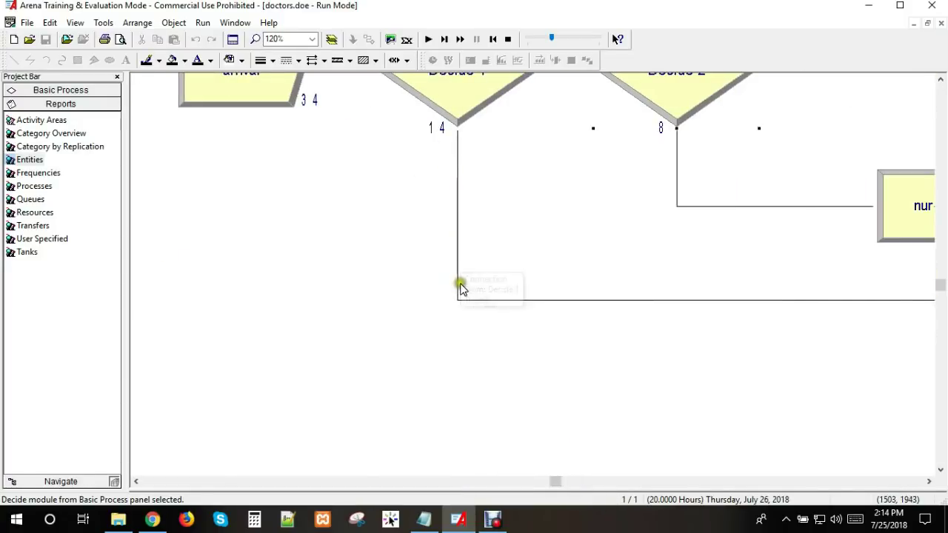
pyautogui.moveTo(556, 481); pyautogui.dragTo(578, 481)
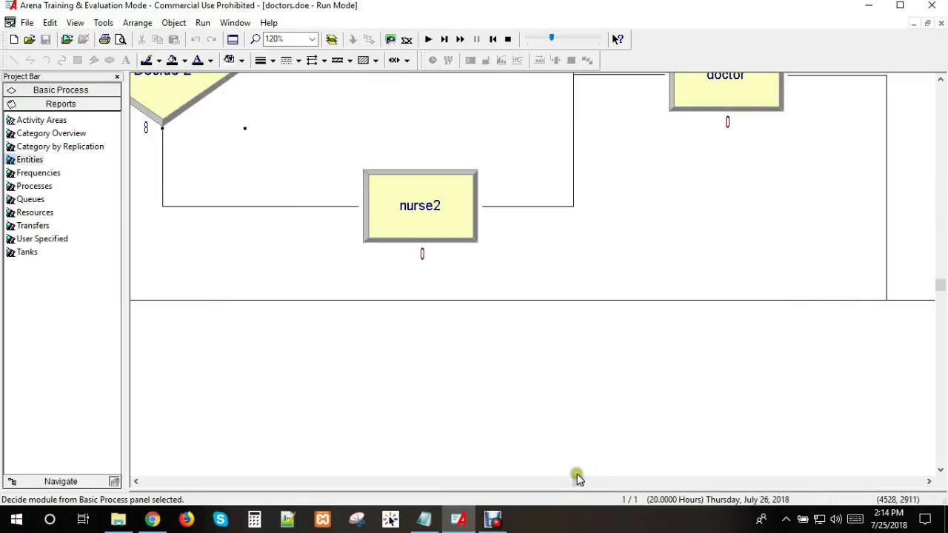
pyautogui.moveTo(578, 478); pyautogui.dragTo(624, 480)
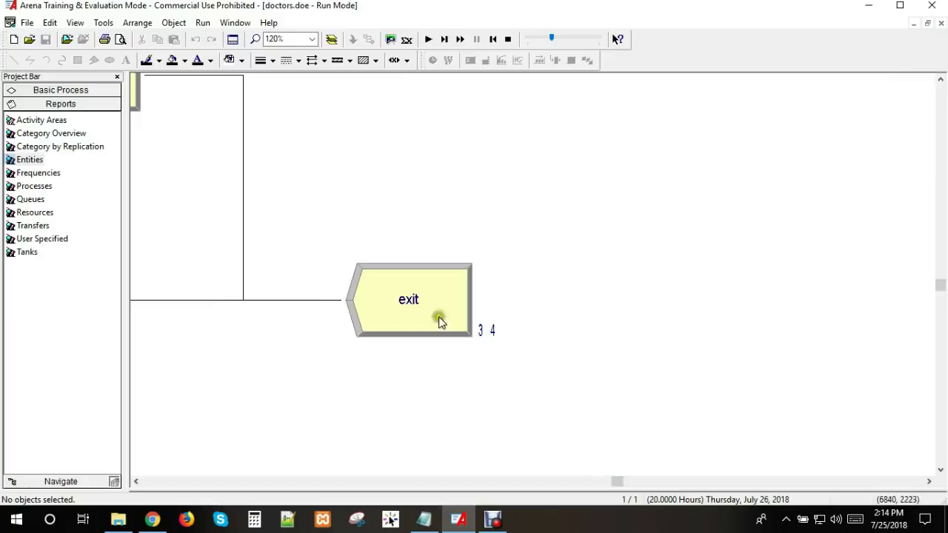
pyautogui.click(927, 24)
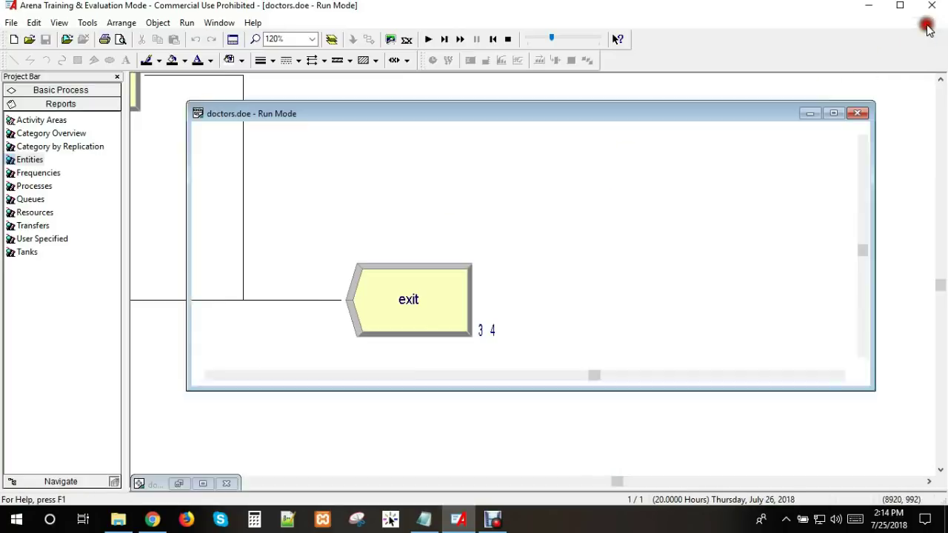
pyautogui.click(179, 483)
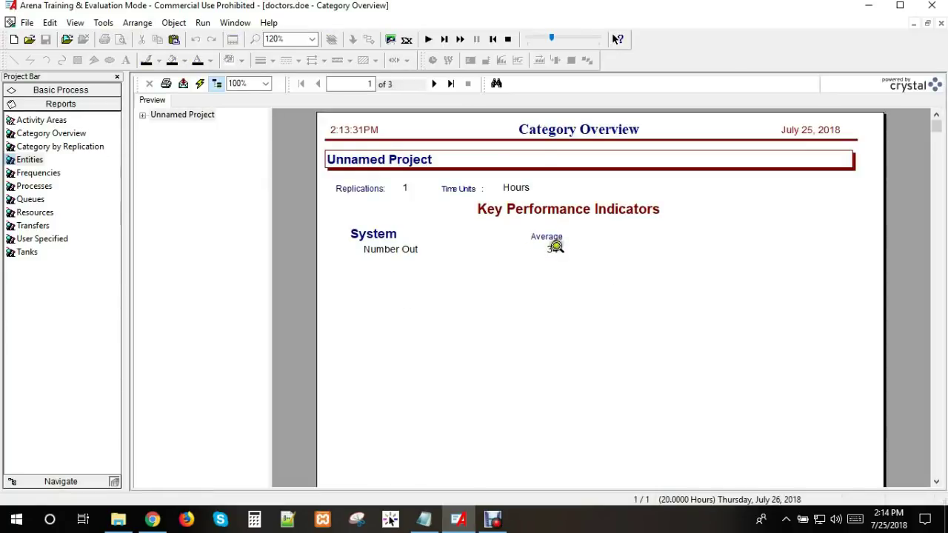
# - Open the Queues report and scroll through the doctor and nurse queue waiting statistics
pyautogui.click(31, 200)
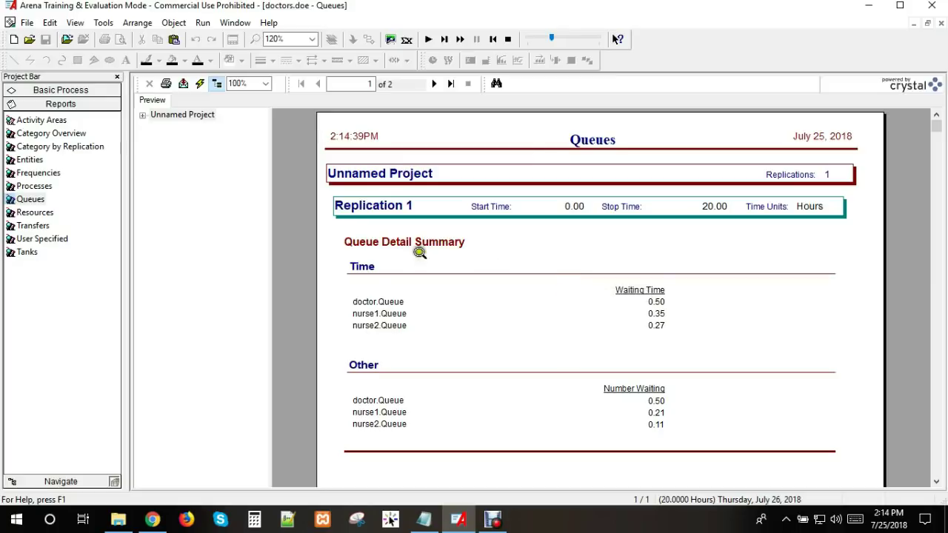
pyautogui.scroll(-3, 420, 252)
pyautogui.scroll(3, 420, 268)
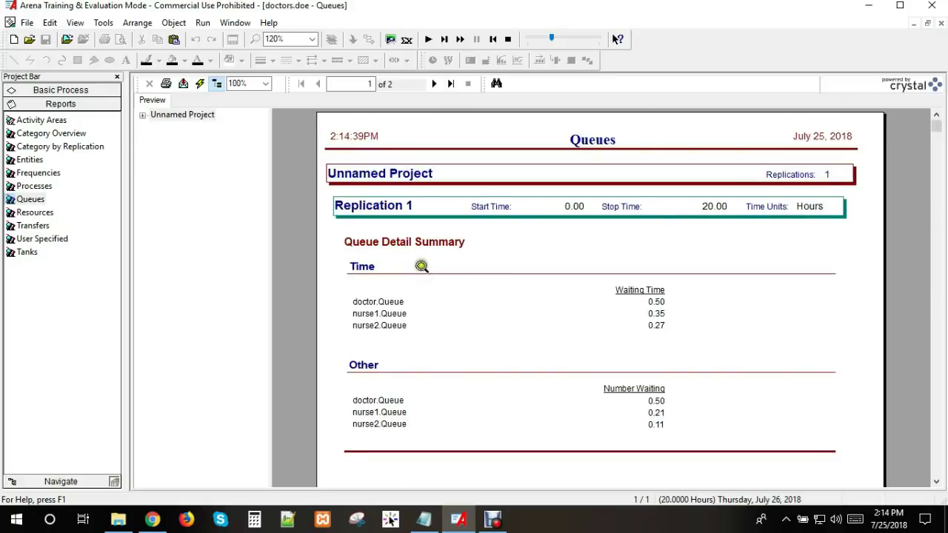
pyautogui.click(542, 270)
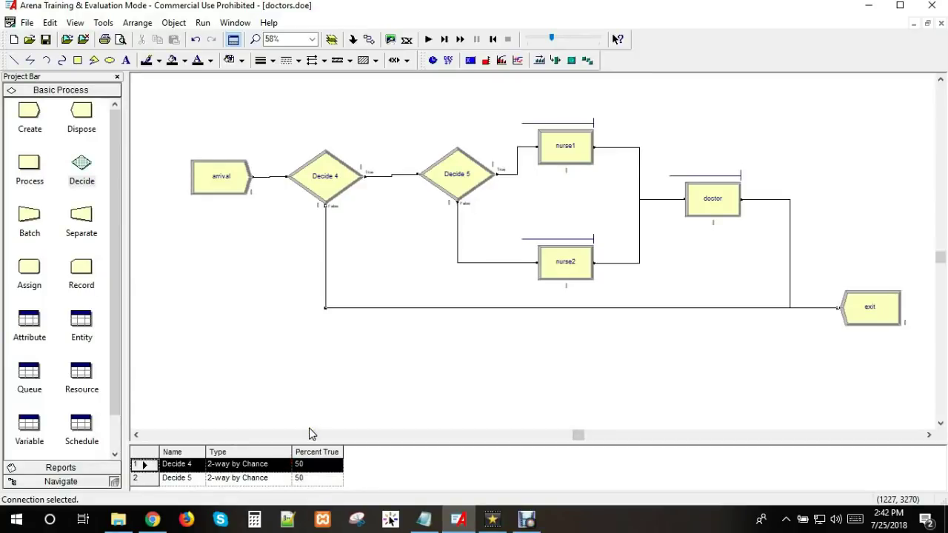
# - Nudge Decide 4 right and down and Decide 5 sideways to tighten their spacing
pyautogui.click(368, 344)
pyautogui.click(324, 178)
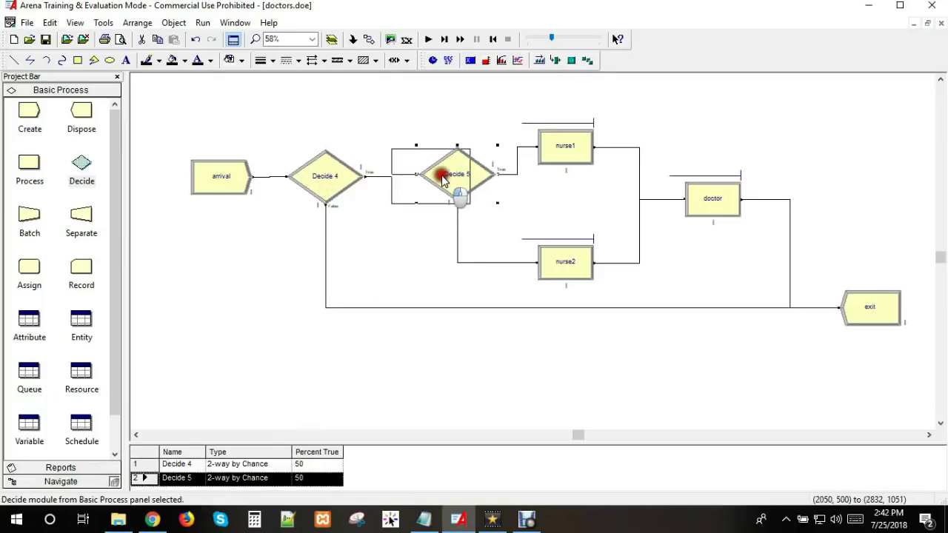
pyautogui.moveTo(473, 178); pyautogui.dragTo(447, 180)
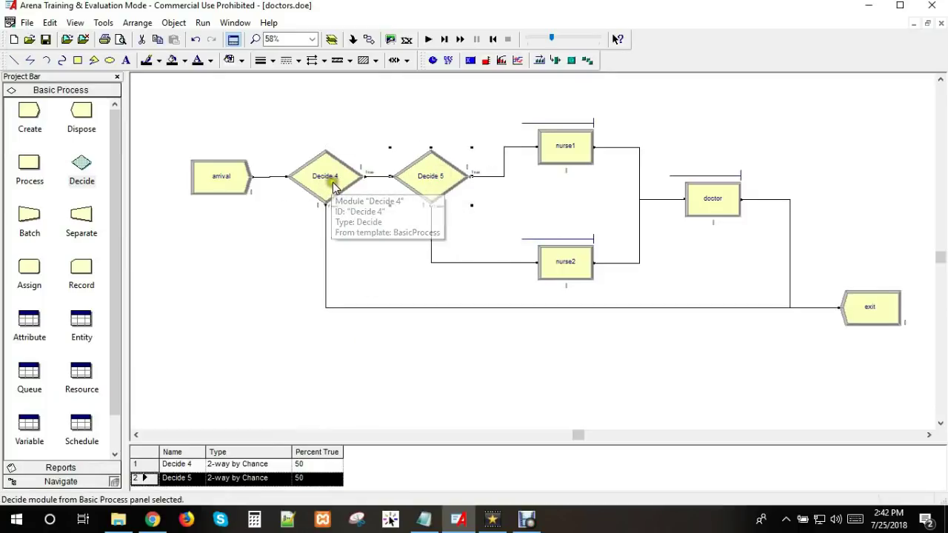
pyautogui.moveTo(335, 186); pyautogui.dragTo(350, 192)
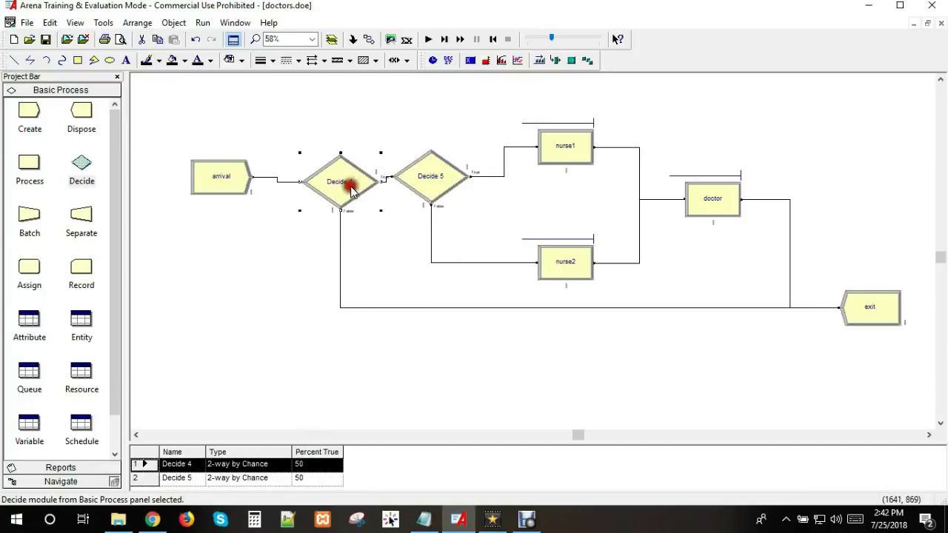
pyautogui.moveTo(428, 182); pyautogui.dragTo(437, 191)
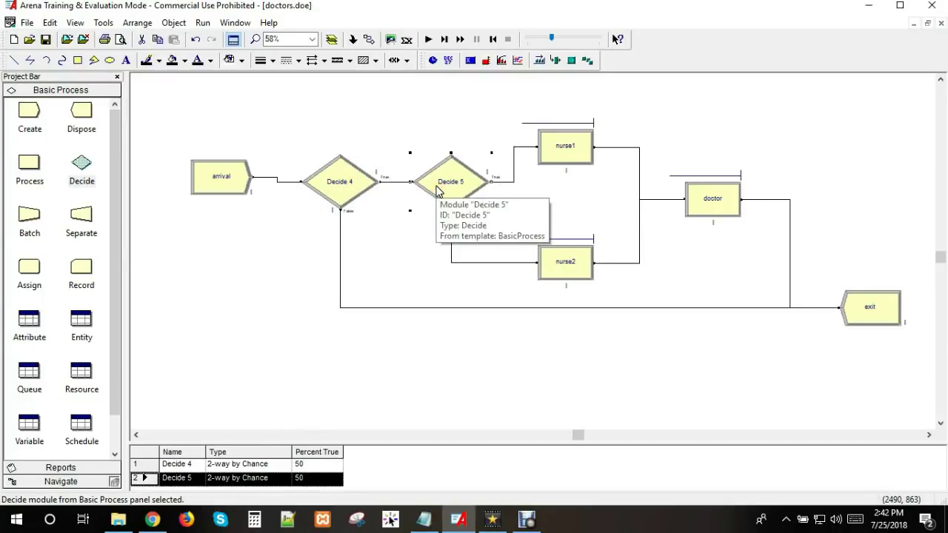